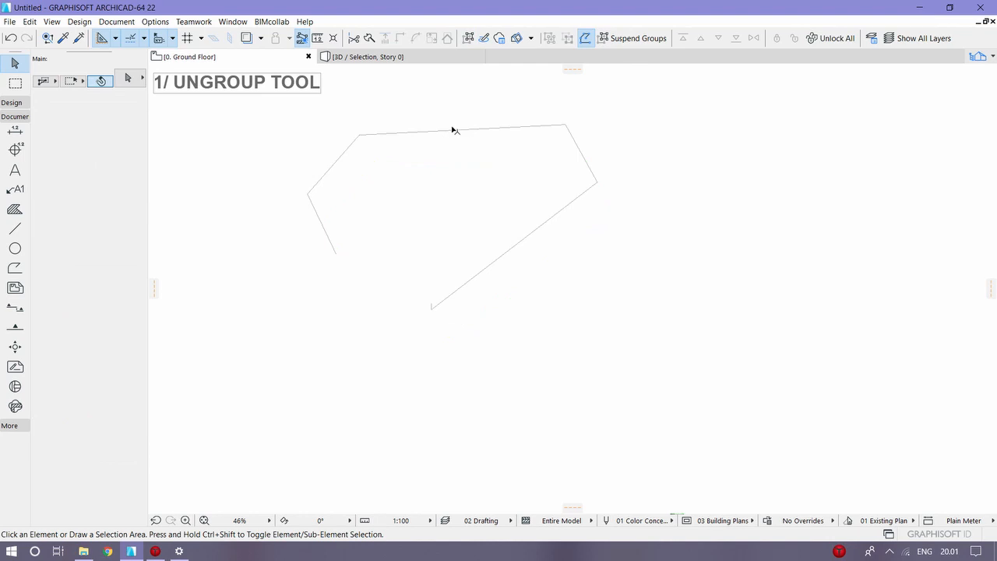
# Step: Turn off Autogroup and draw an open polyline of seven segments with the Line tool below the existing shape
pyautogui.click(584, 38)
pyautogui.click(15, 229)
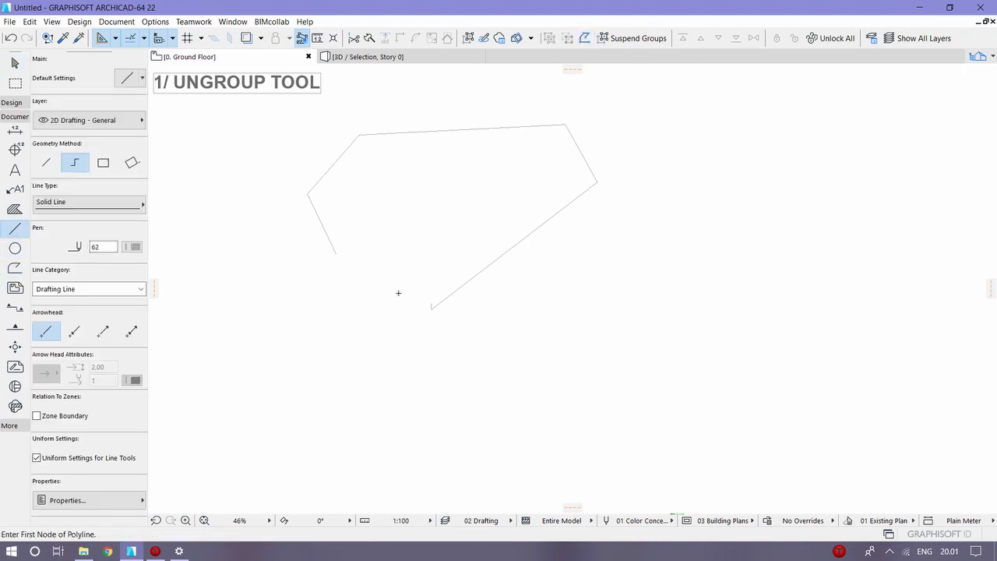
pyautogui.click(375, 379)
pyautogui.click(368, 338)
pyautogui.click(415, 277)
pyautogui.click(499, 271)
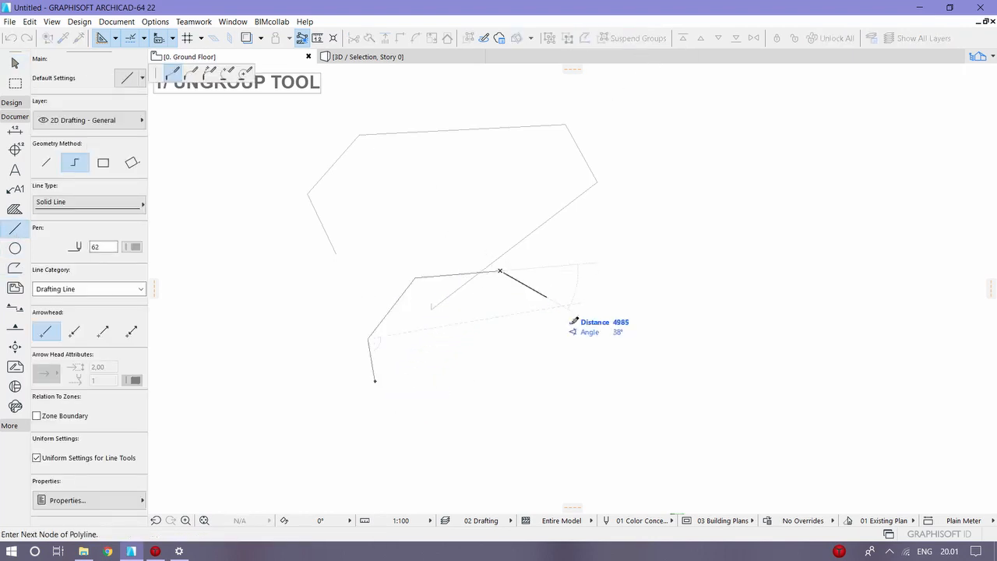
pyautogui.click(579, 346)
pyautogui.click(516, 463)
pyautogui.click(411, 484)
pyautogui.doubleClick(374, 429)
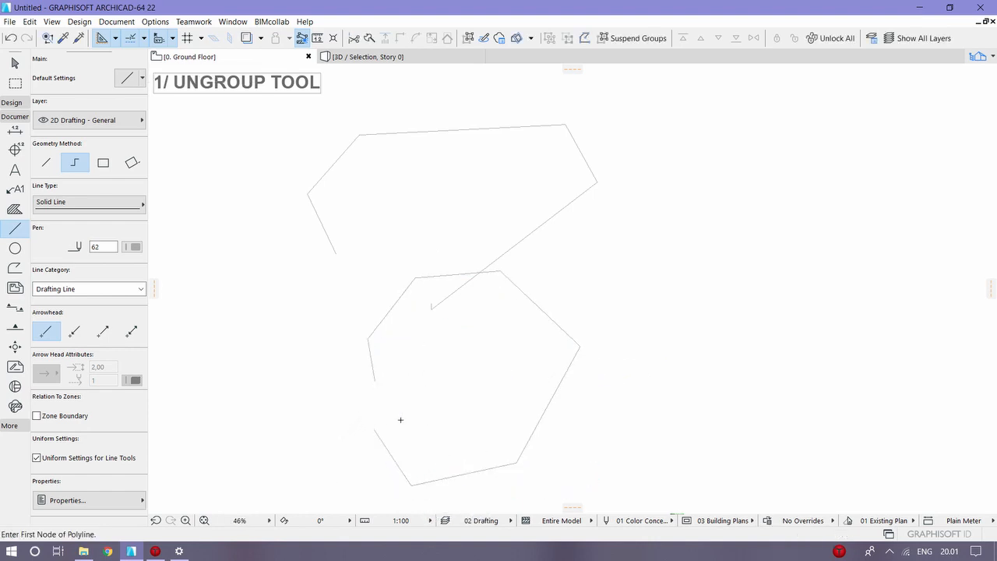
pyautogui.press('Escape')
# Step: Select several segments of the new polyline one at a time to check whether they are grouped, and clear the selection
pyautogui.moveTo(357, 326); pyautogui.dragTo(376, 367)
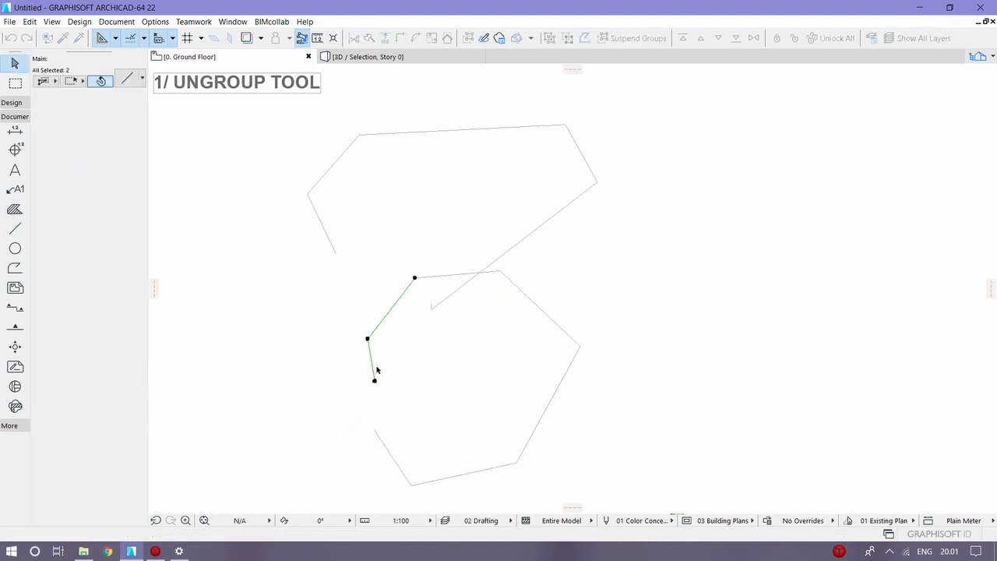
pyautogui.press('Escape')
pyautogui.click(373, 371)
pyautogui.click(403, 291)
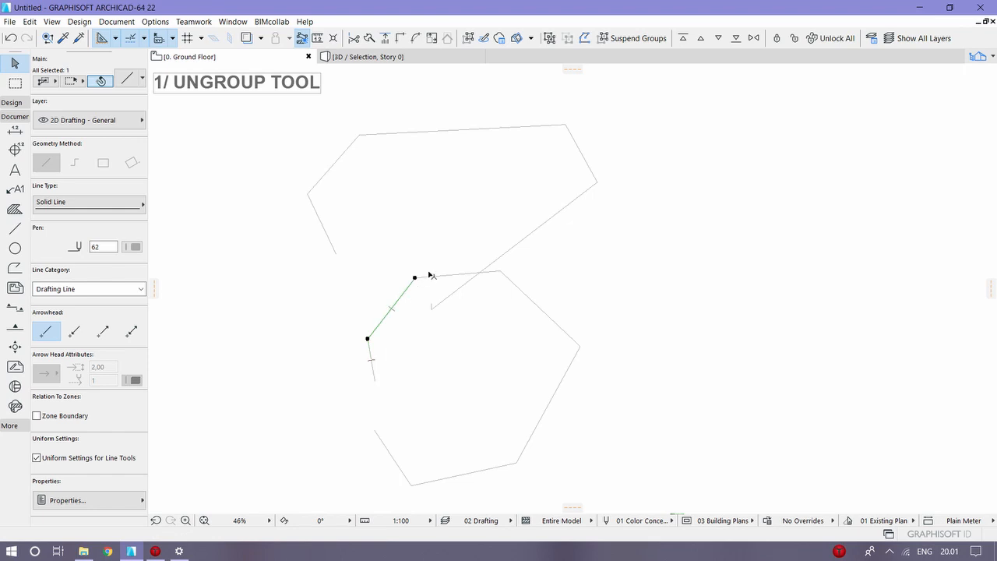
pyautogui.click(434, 277)
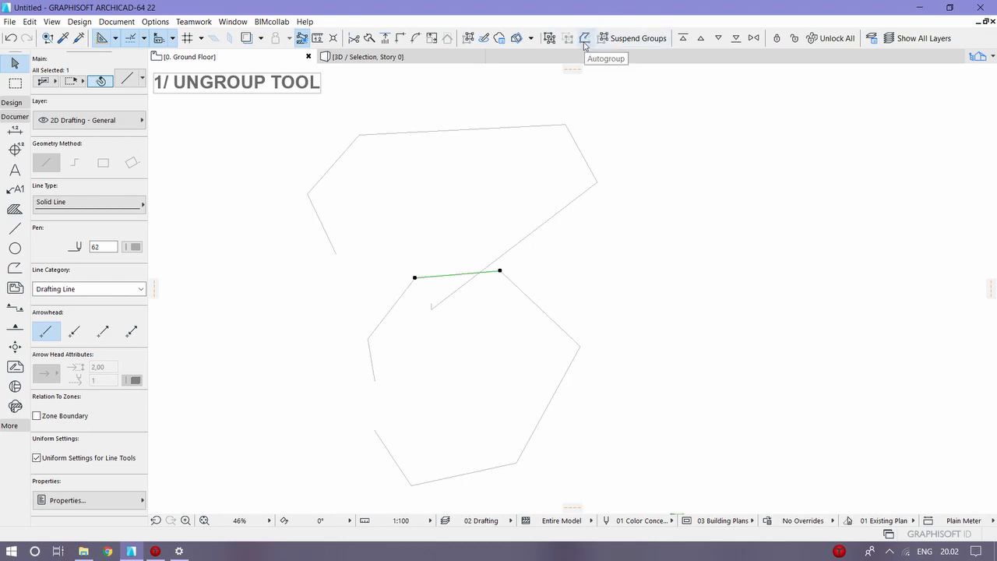
pyautogui.click(536, 276)
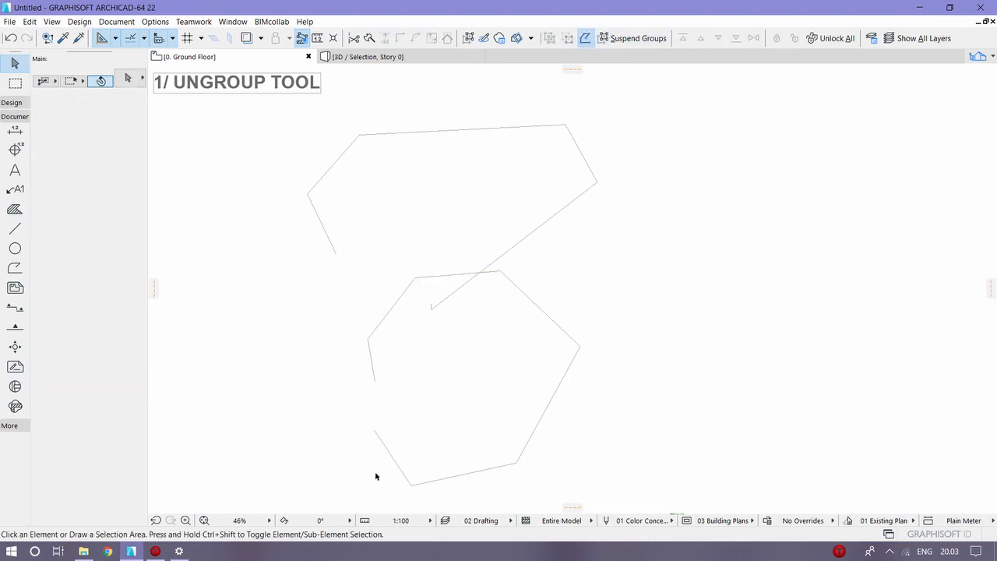
# Step: Select all seven segments of the lower polyline, group them and clear the selection
pyautogui.moveTo(311, 488); pyautogui.dragTo(797, 338)
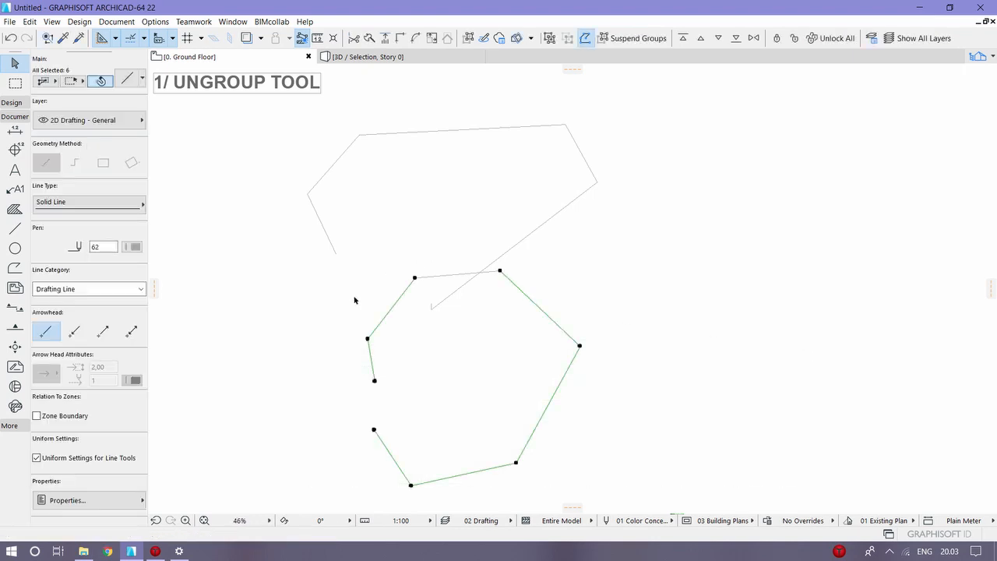
pyautogui.keyDown('shift'); pyautogui.click(451, 272); pyautogui.keyUp('shift')
pyautogui.click(408, 337)
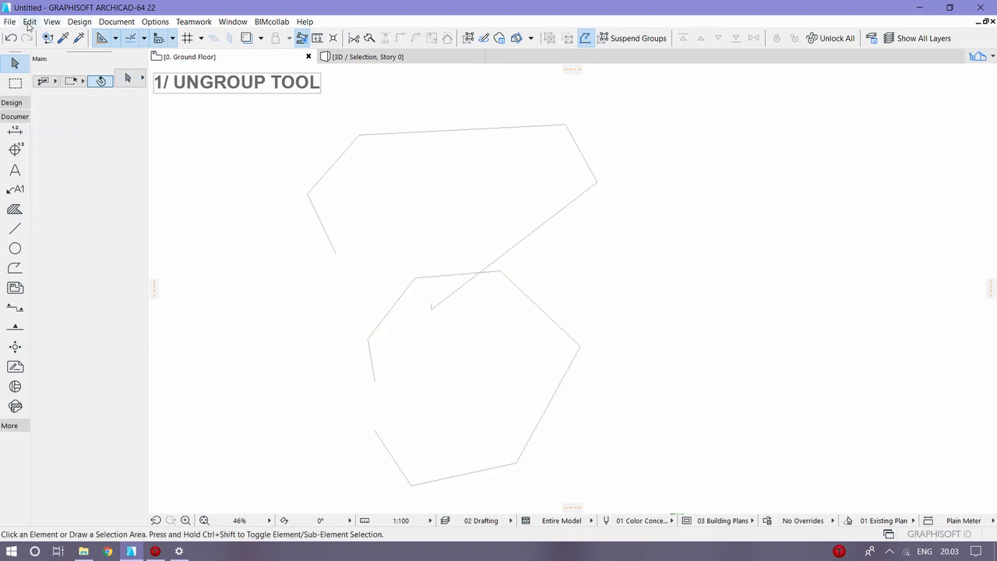
# Step: Examine the Grouping commands, including Ungroup, Suspend Groups and Autogroup, and return to the drawing
pyautogui.click(29, 22)
pyautogui.moveTo(143, 200)
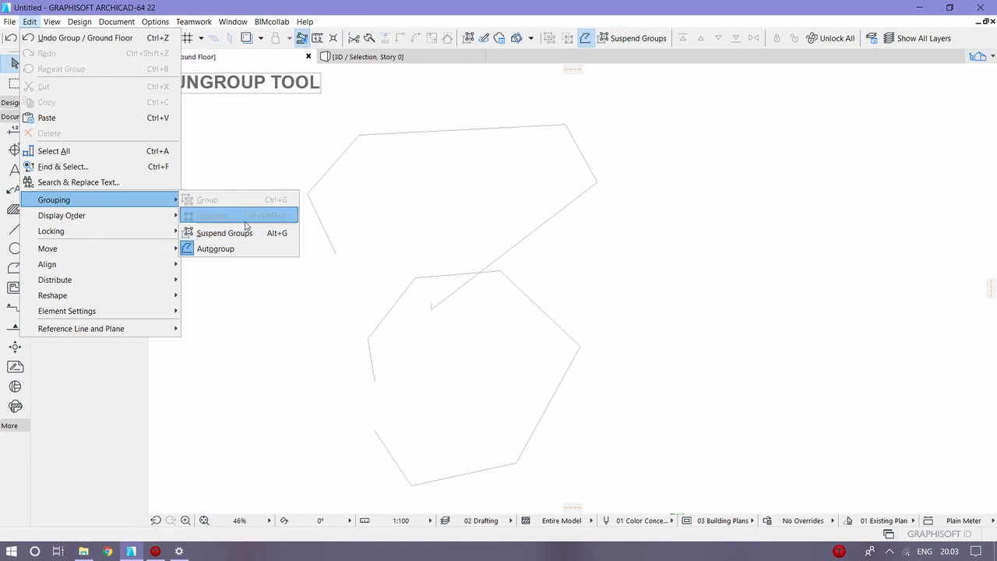
pyautogui.click(434, 447)
pyautogui.click(546, 396)
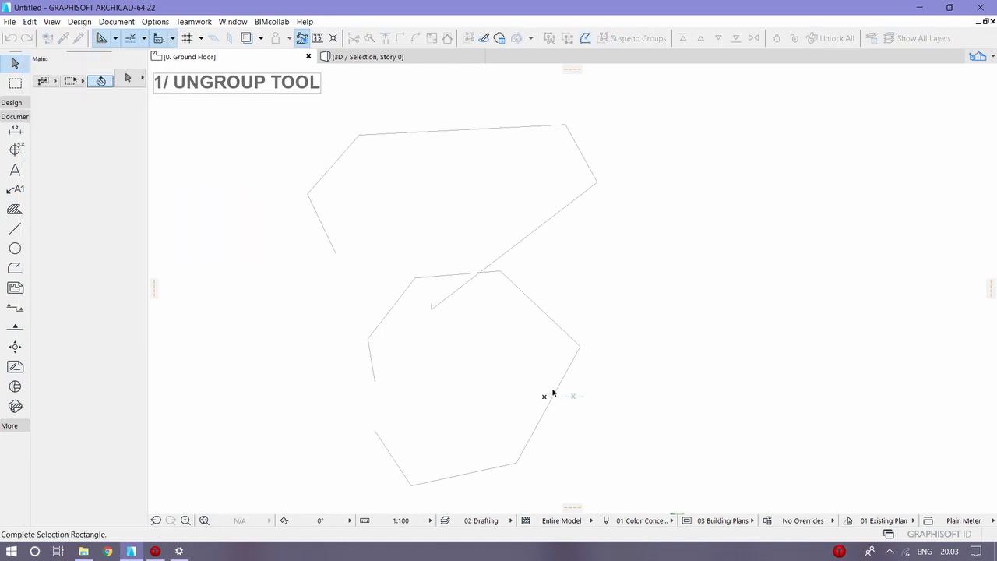
pyautogui.click(634, 384)
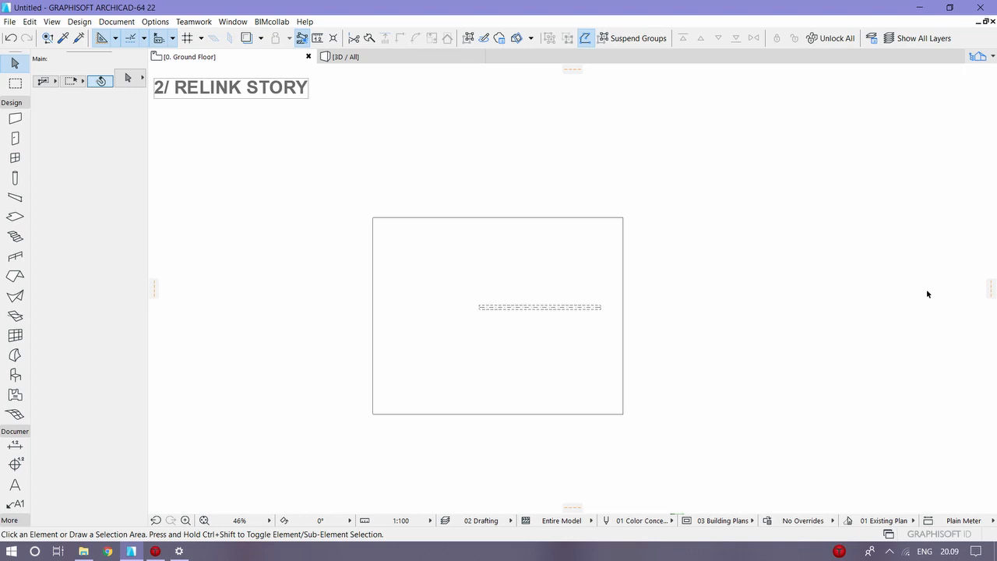
# Step: Select the beam on the ground floor plan to check its linked home story, and open the plan of 1. Story
pyautogui.click(550, 308)
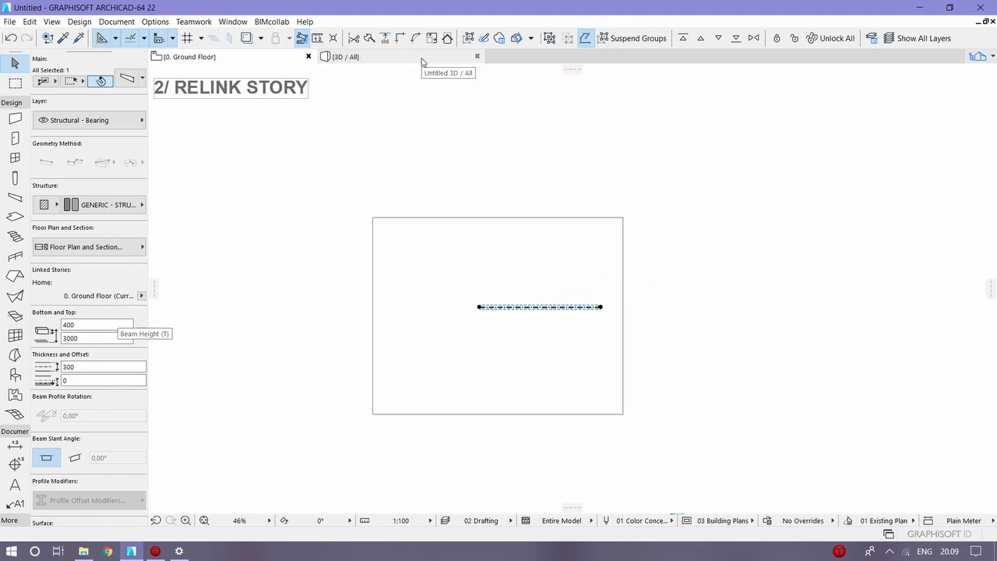
pyautogui.press('Escape')
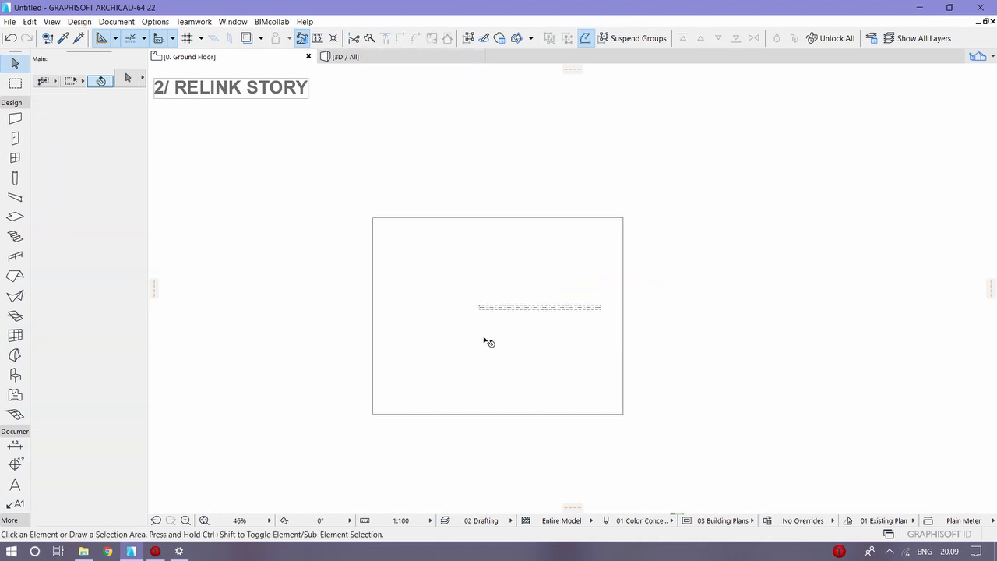
pyautogui.click(509, 307)
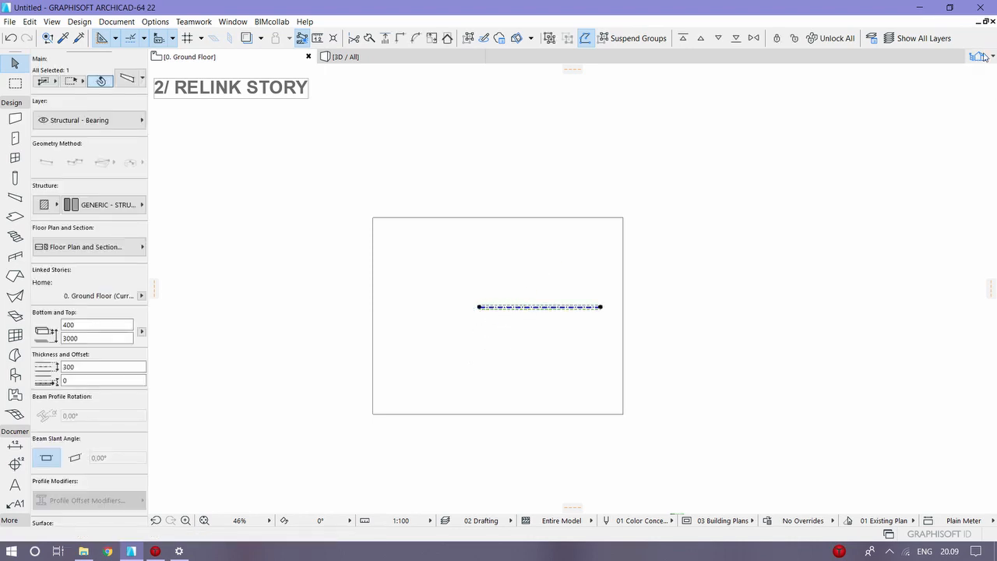
pyautogui.doubleClick(909, 141)
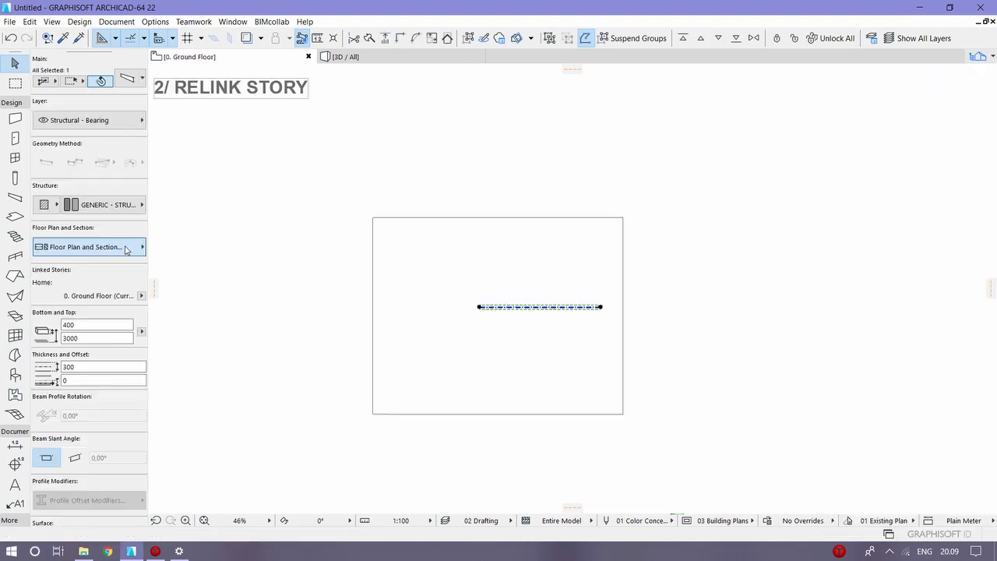
# Step: Review the floor plan and section display settings of the ground floor beam and deselect it
pyautogui.click(124, 246)
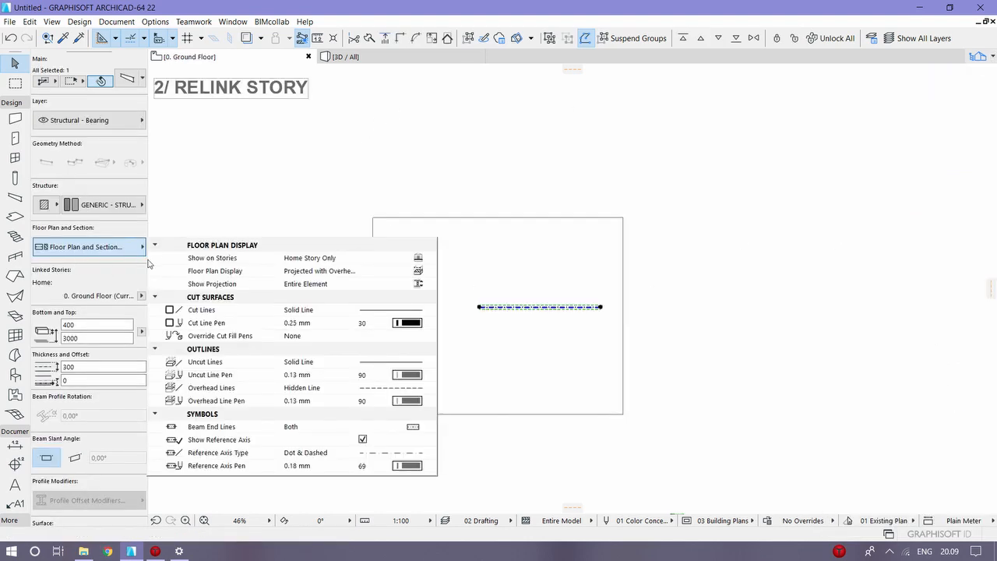
pyautogui.click(407, 186)
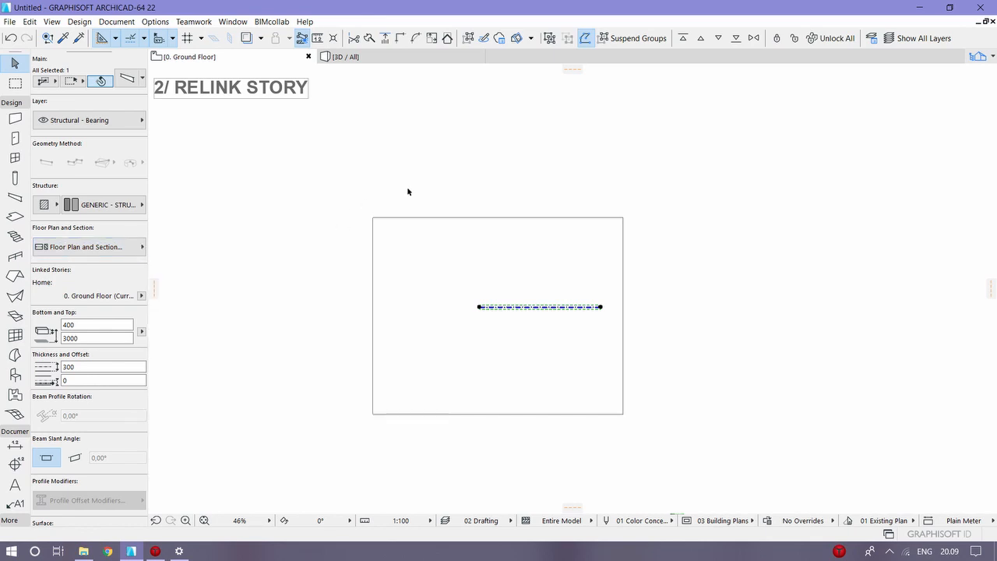
pyautogui.press('Escape')
# Step: Select the beam above the slab in the 3D view and relink its home story to 1. Story
pyautogui.click(354, 61)
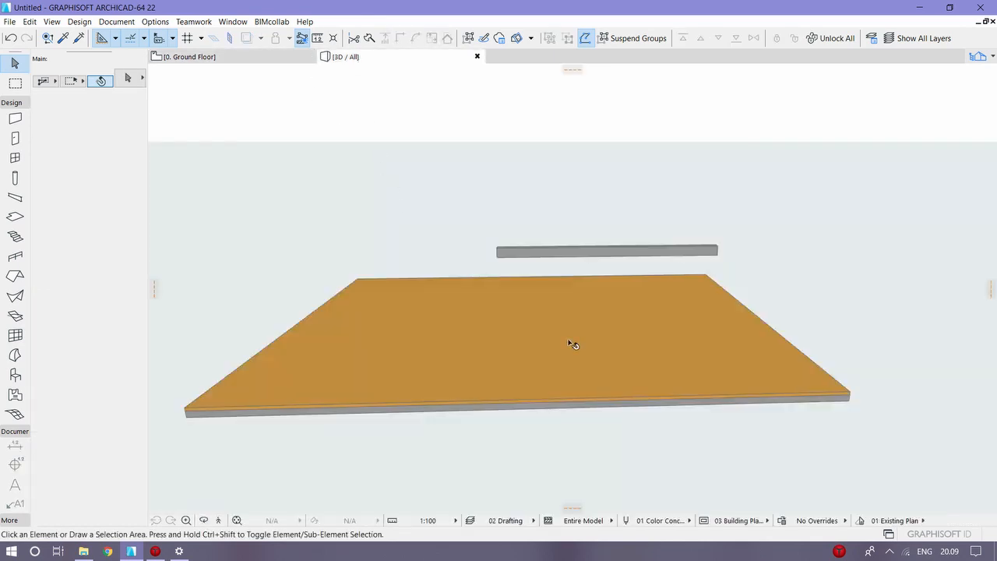
pyautogui.click(544, 254)
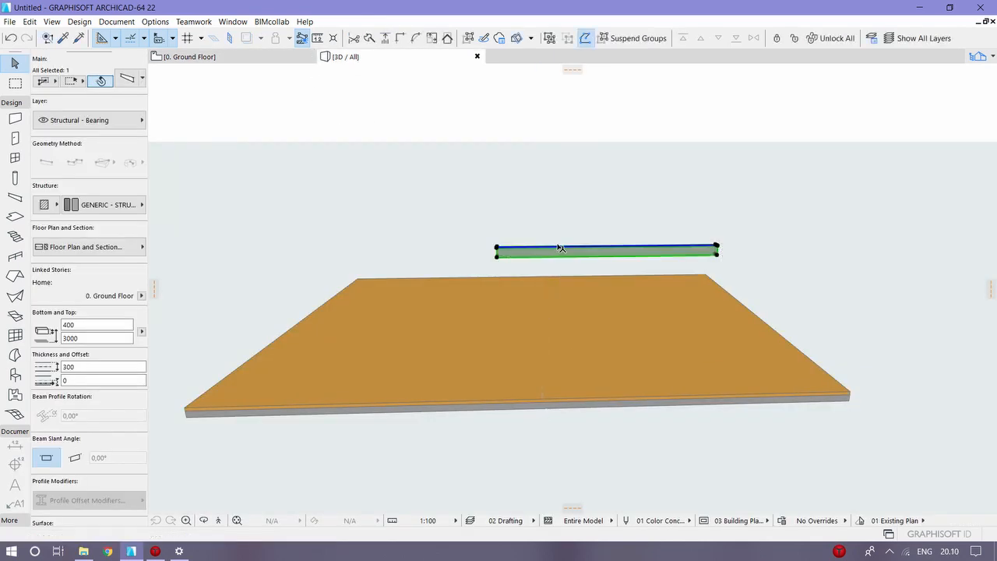
pyautogui.rightClick(774, 195)
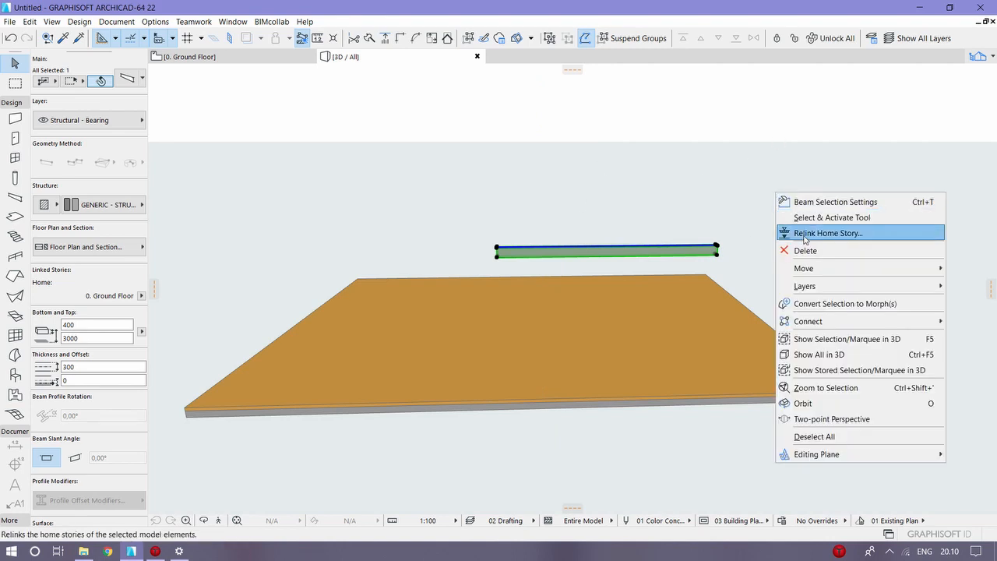
pyautogui.click(806, 236)
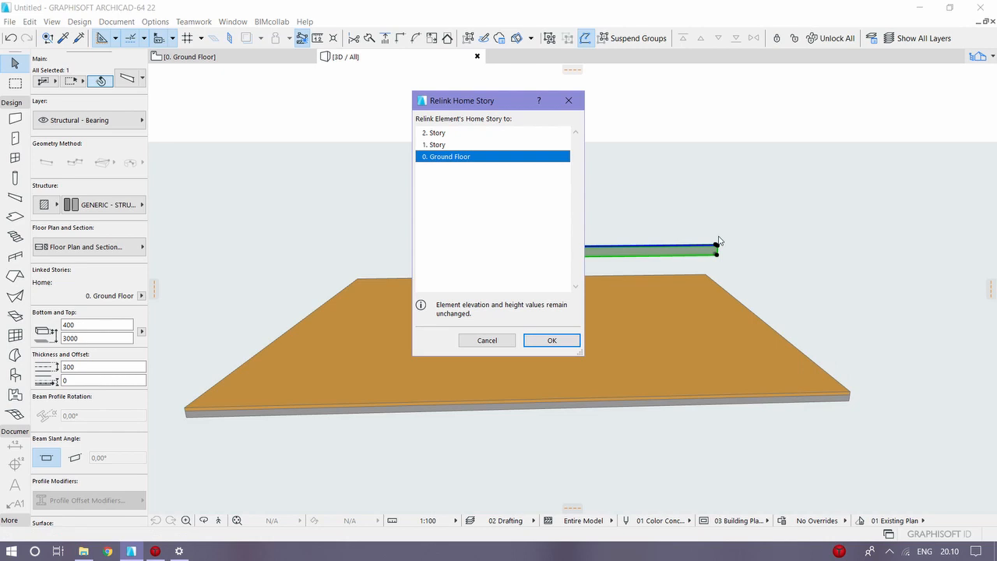
pyautogui.click(495, 135)
pyautogui.click(494, 145)
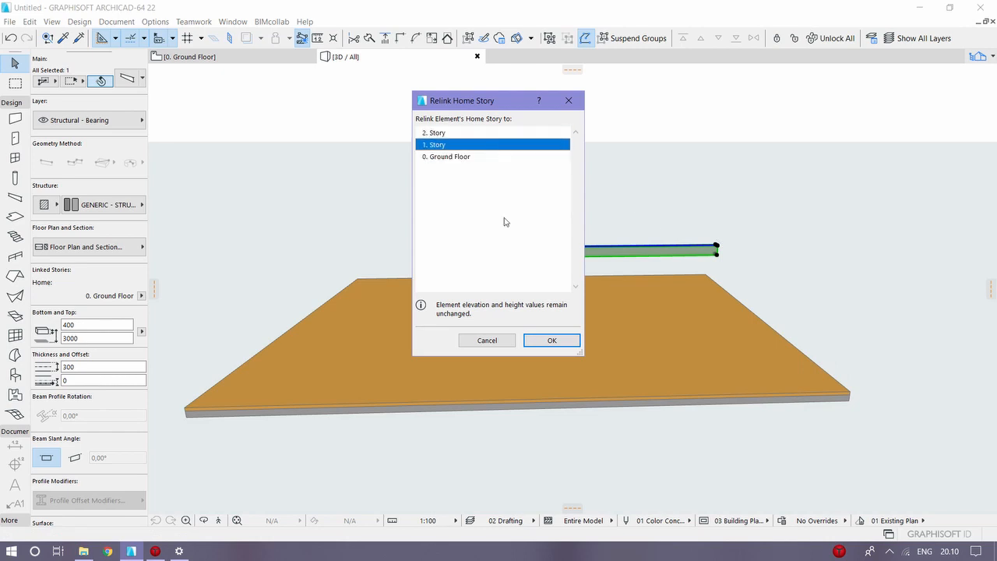
pyautogui.click(551, 340)
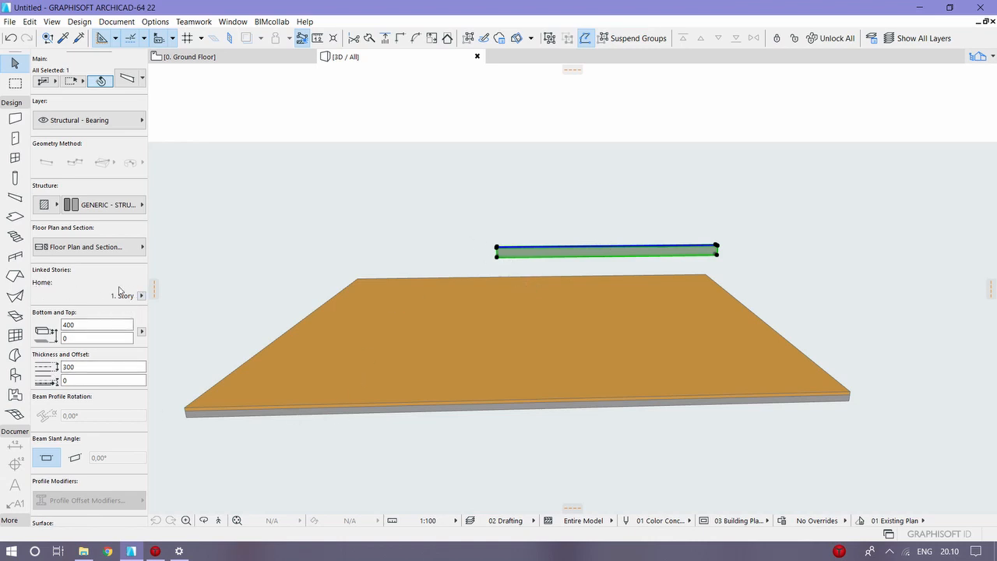
# Step: Check the Ground Floor and 1. Story plans to see on which one the relinked beam is shown
pyautogui.click(235, 56)
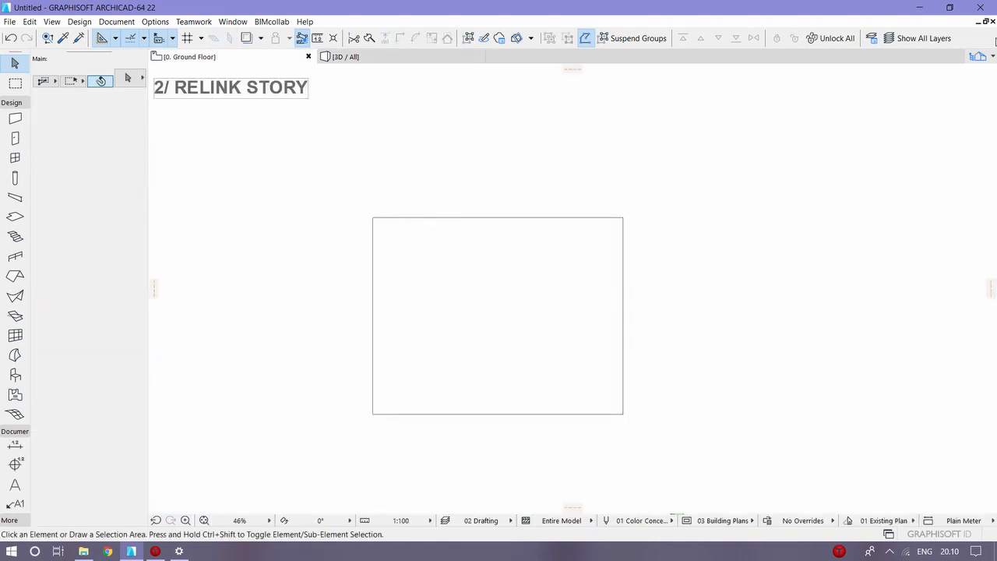
pyautogui.click(977, 58)
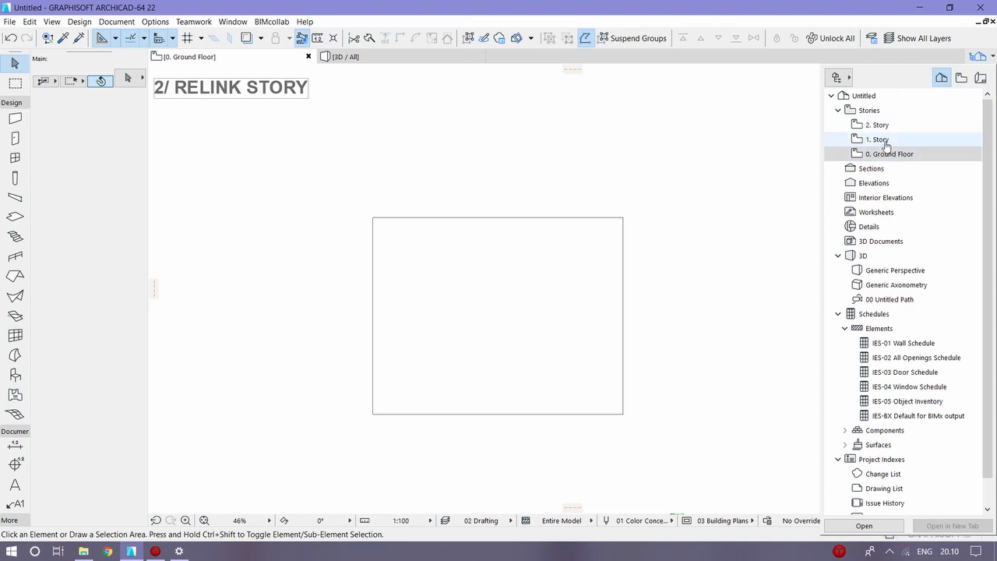
pyautogui.doubleClick(879, 150)
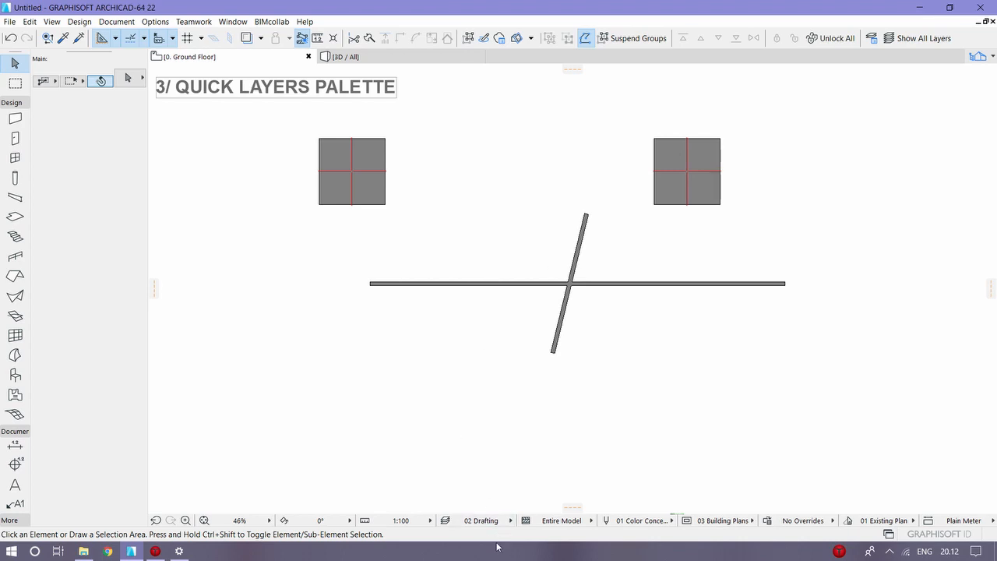
# Step: Look over the available layer combinations and display the Quick Layers palette
pyautogui.click(483, 520)
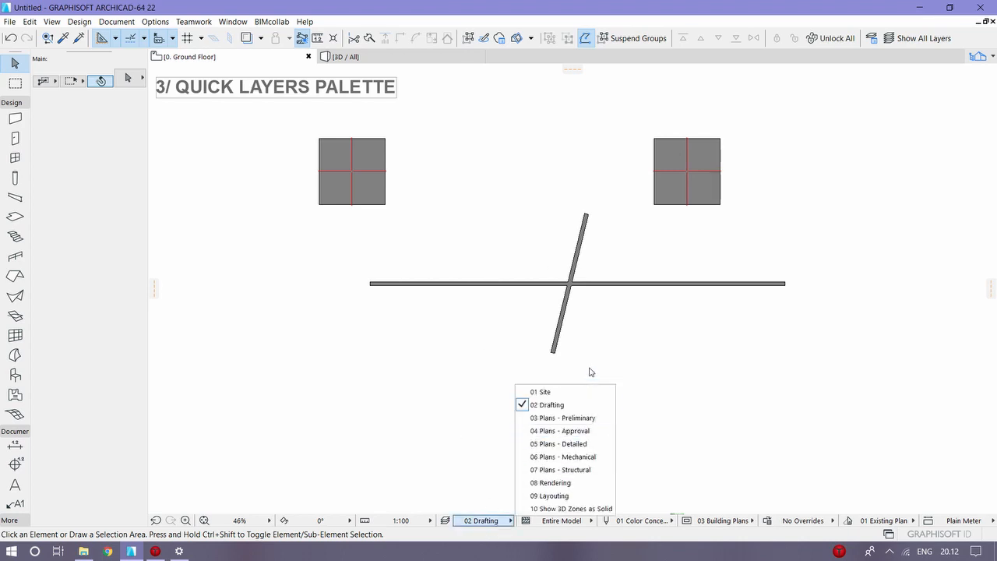
pyautogui.click(455, 424)
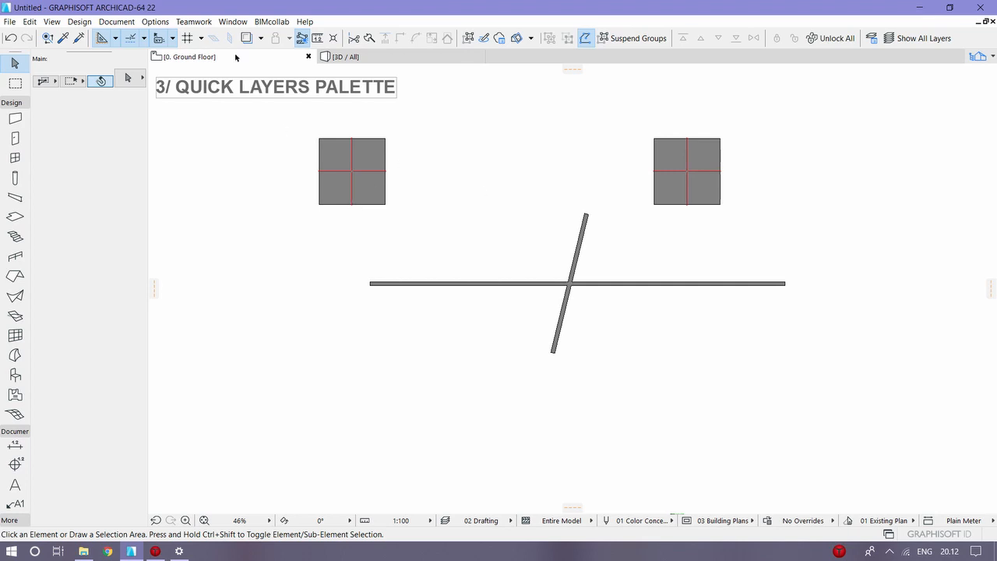
pyautogui.click(234, 22)
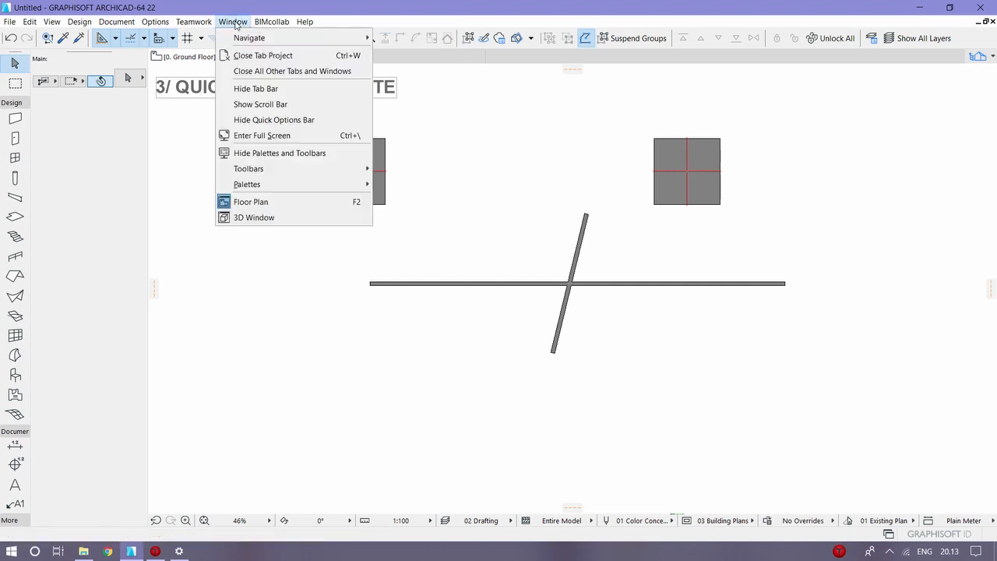
pyautogui.moveTo(257, 184)
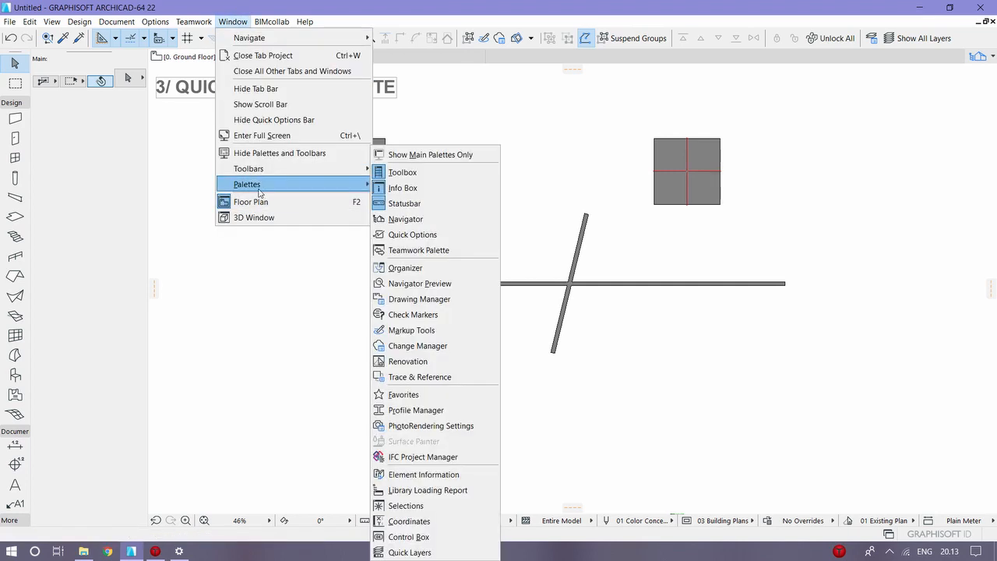
pyautogui.click(456, 552)
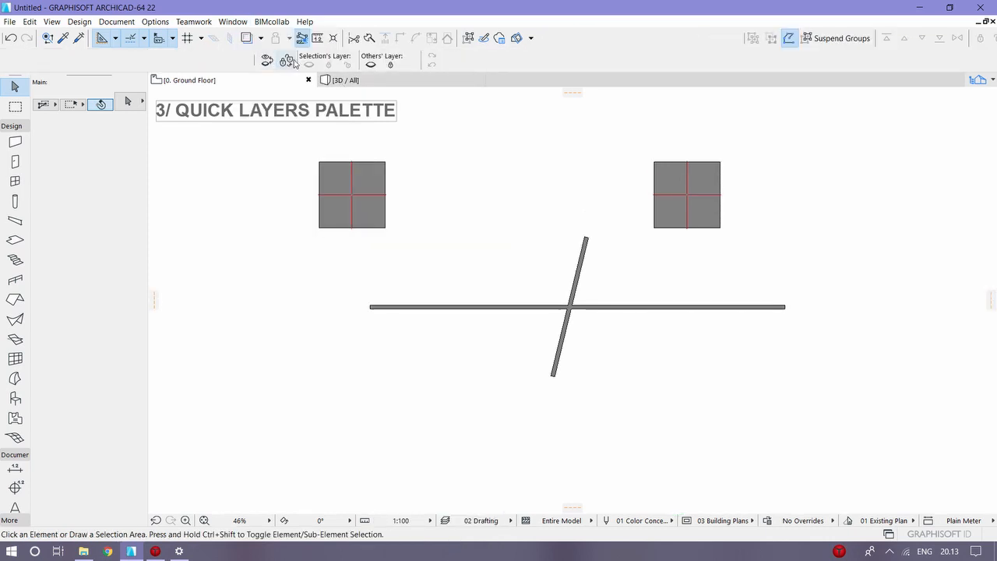
# Step: Review the layer combinations and layer list in the Layers (Model Views) settings and close them
pyautogui.click(445, 520)
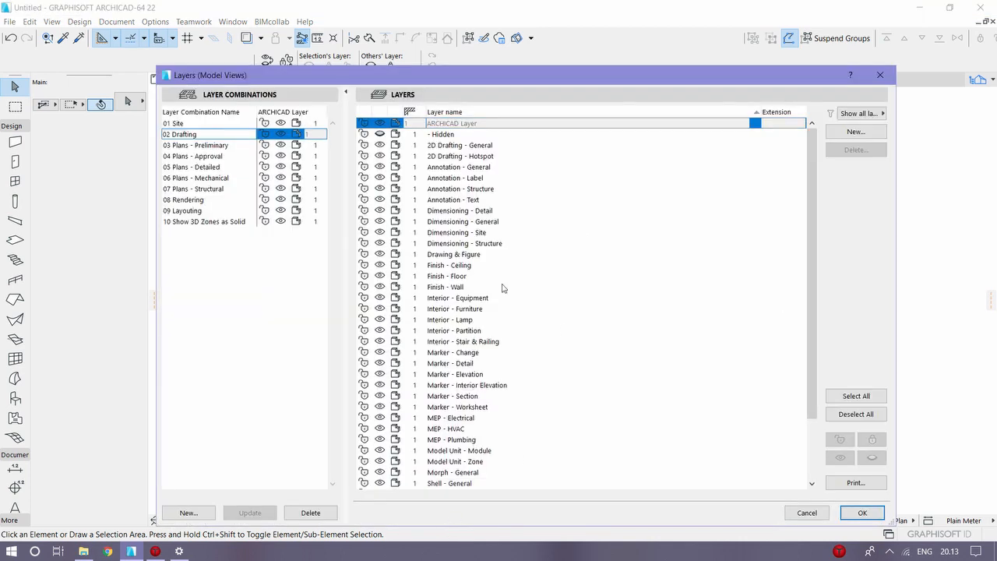
pyautogui.click(859, 513)
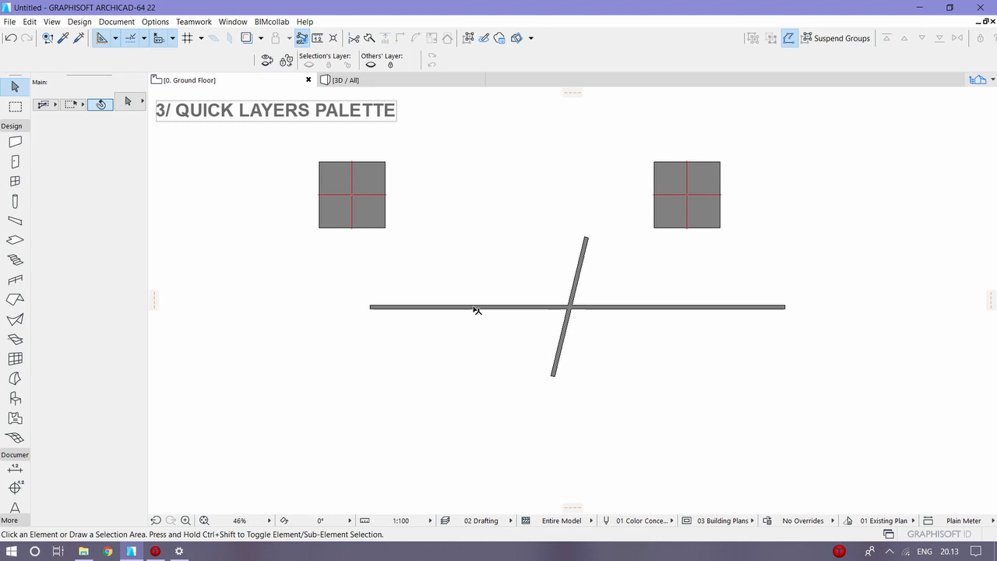
# Step: Select the columns and walls one after another to check which layer each element is on
pyautogui.click(378, 210)
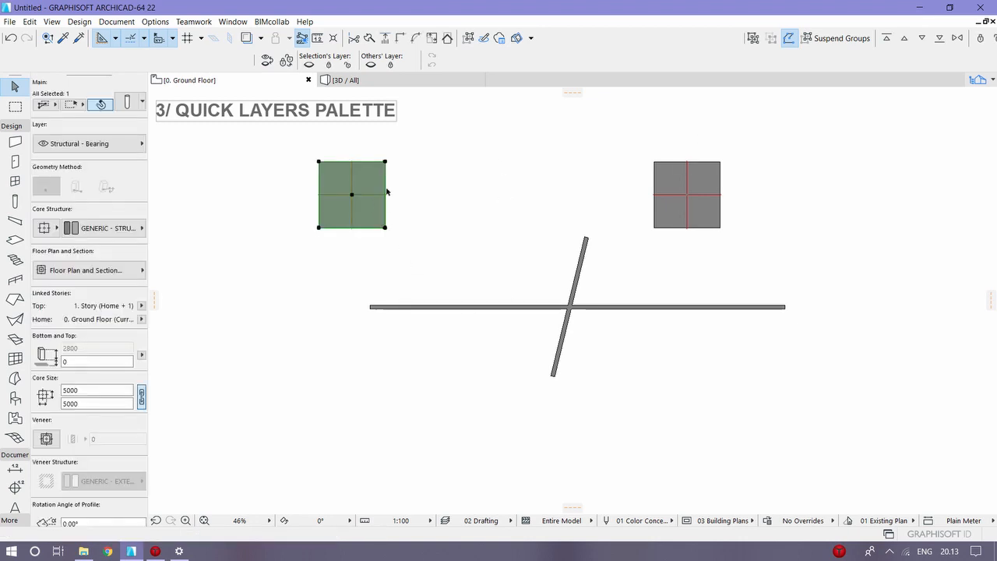
pyautogui.click(115, 139)
pyautogui.click(127, 147)
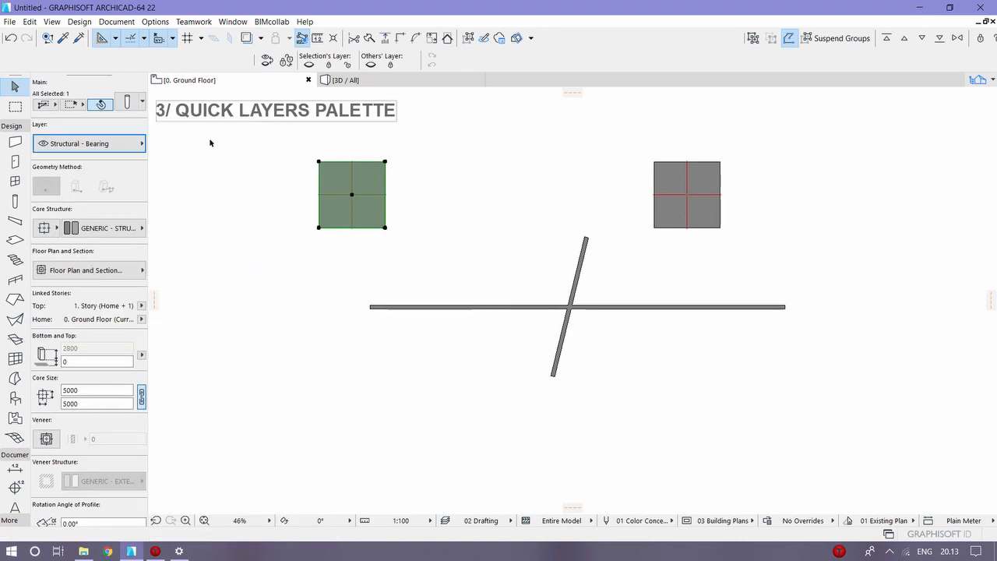
pyautogui.click(658, 167)
pyautogui.click(576, 287)
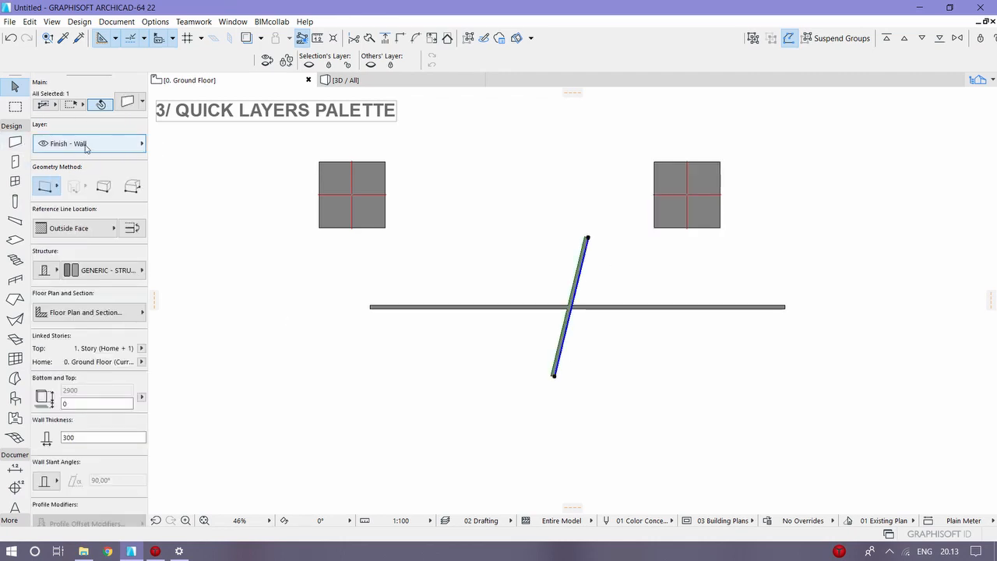
pyautogui.click(461, 296)
# Step: Hide the layer of the left column with the Quick Layers palette
pyautogui.click(363, 207)
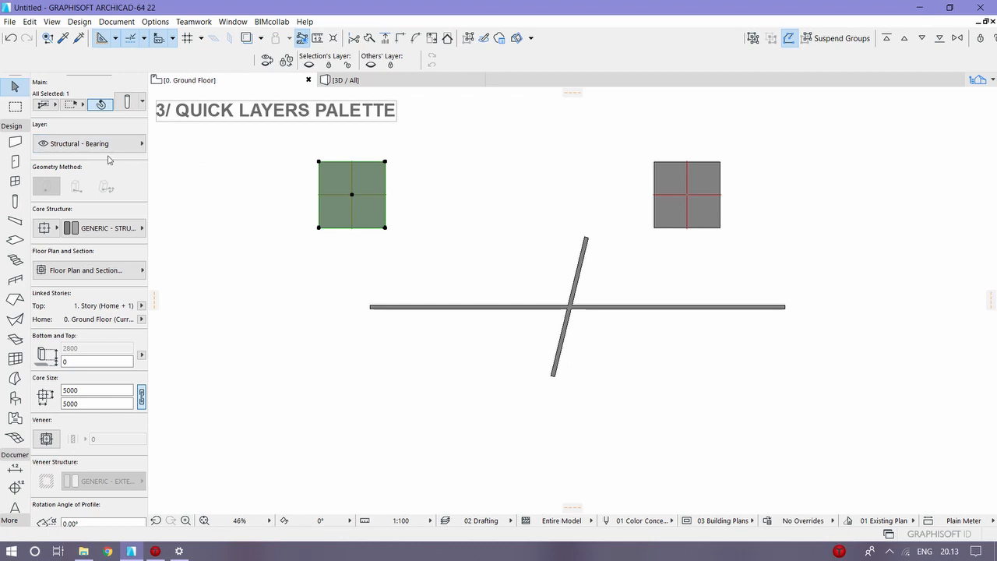
pyautogui.click(309, 66)
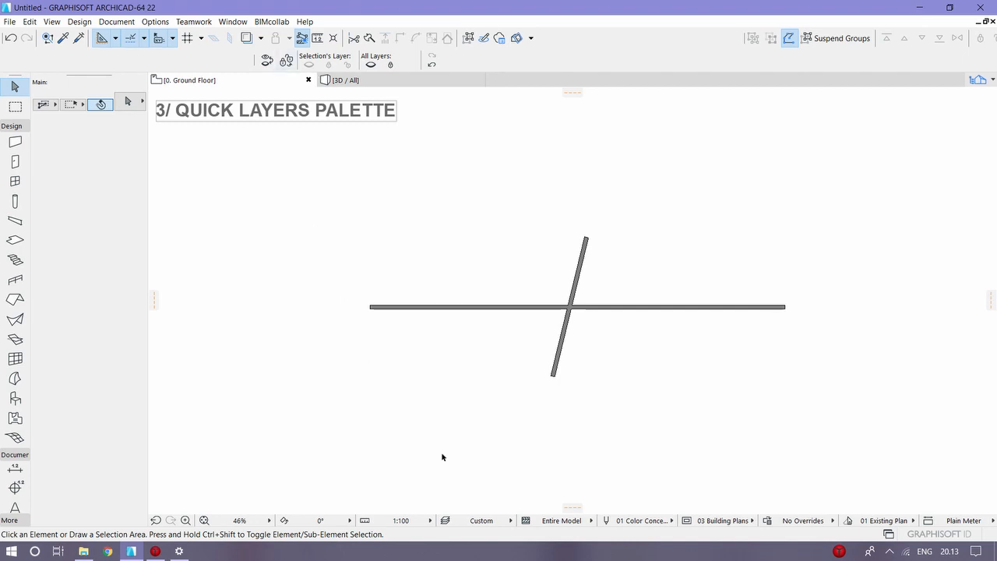
# Step: Show the Structural - Bearing layer in the Layers (Model Views) settings and reapply the 02 Drafting layer combination
pyautogui.click(445, 519)
pyautogui.scroll(-3, 537, 269)
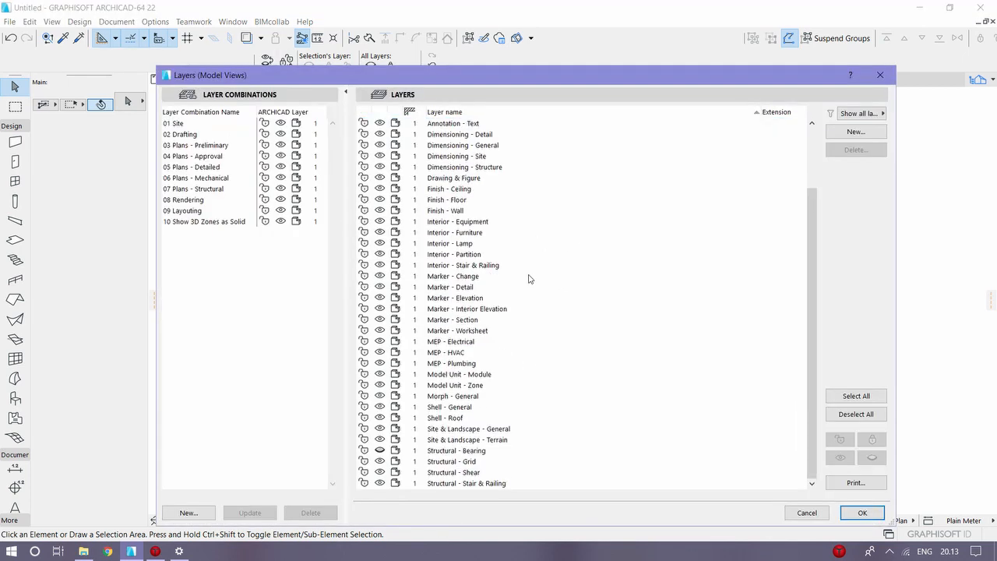
pyautogui.click(379, 451)
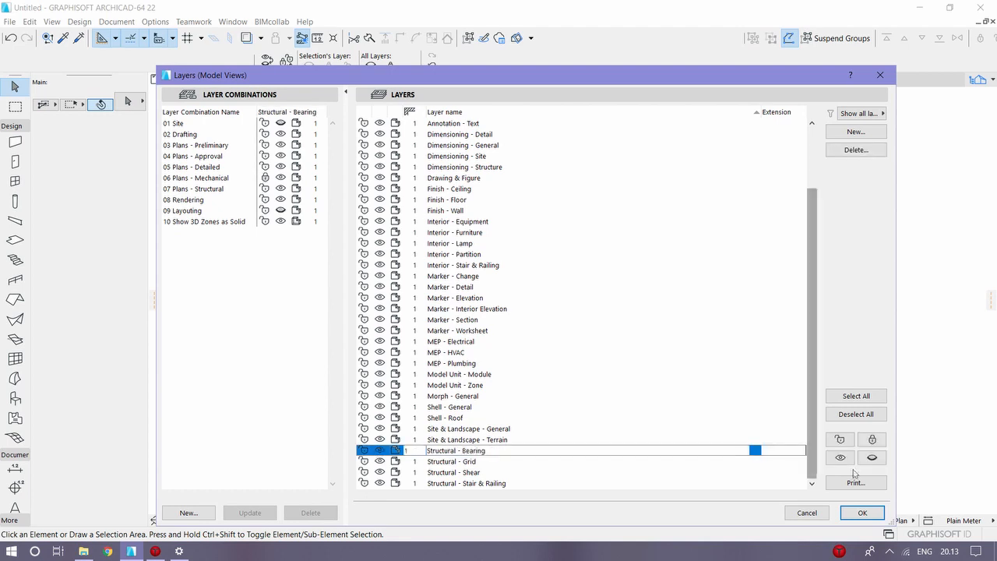
pyautogui.click(862, 513)
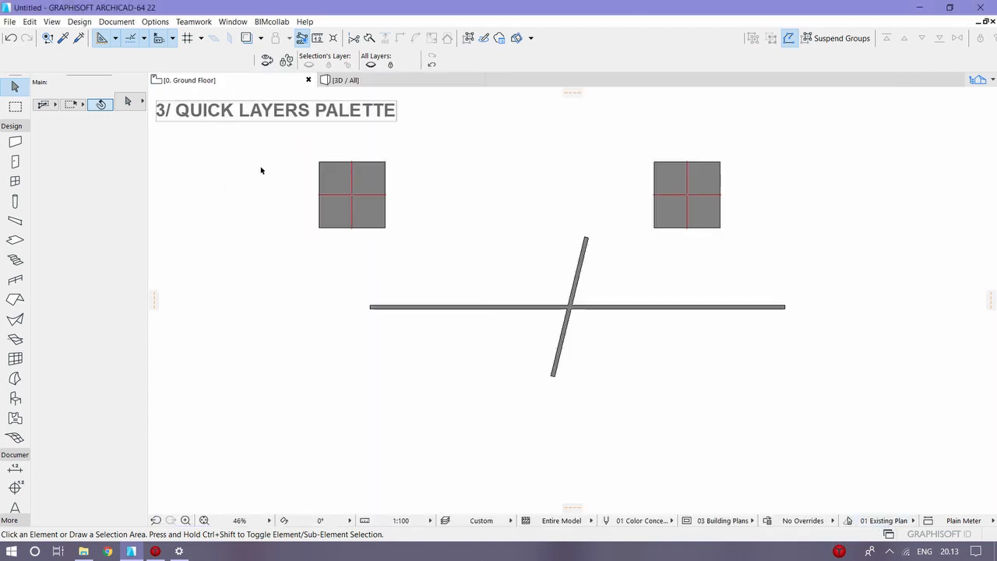
pyautogui.click(482, 520)
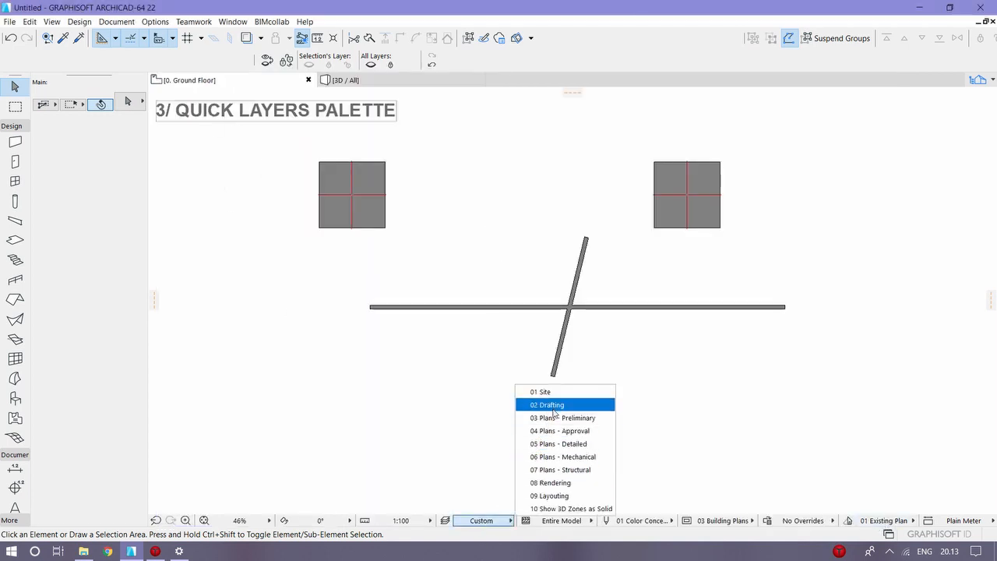
pyautogui.click(553, 406)
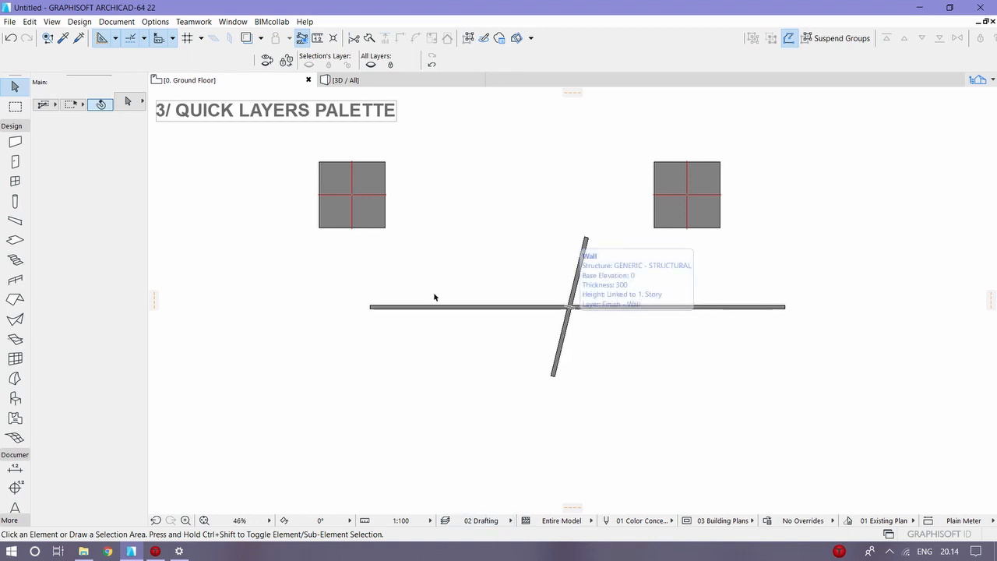
# Step: Hide the left column's layer with Quick Layers and undo that Quick Layers action
pyautogui.click(333, 176)
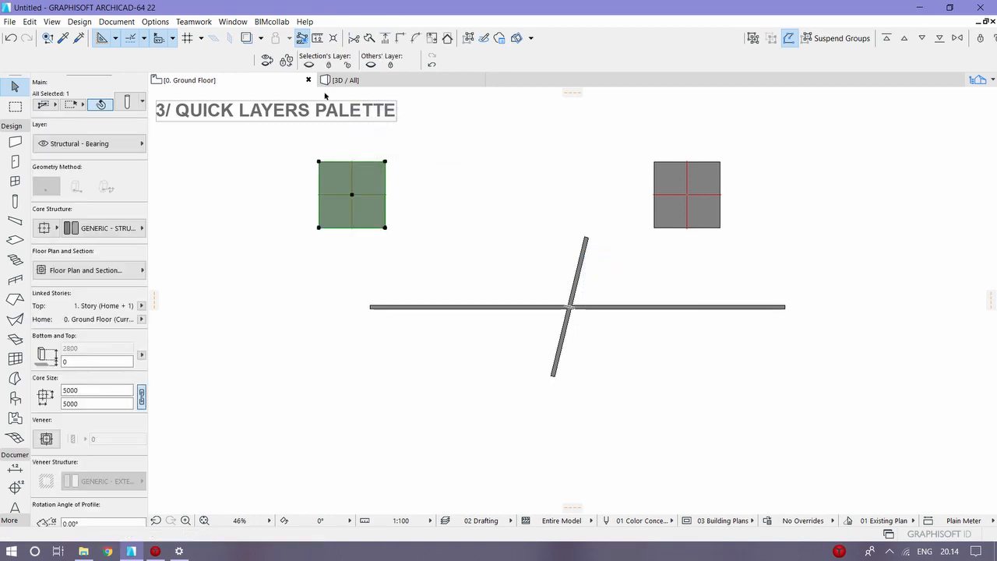
pyautogui.click(310, 63)
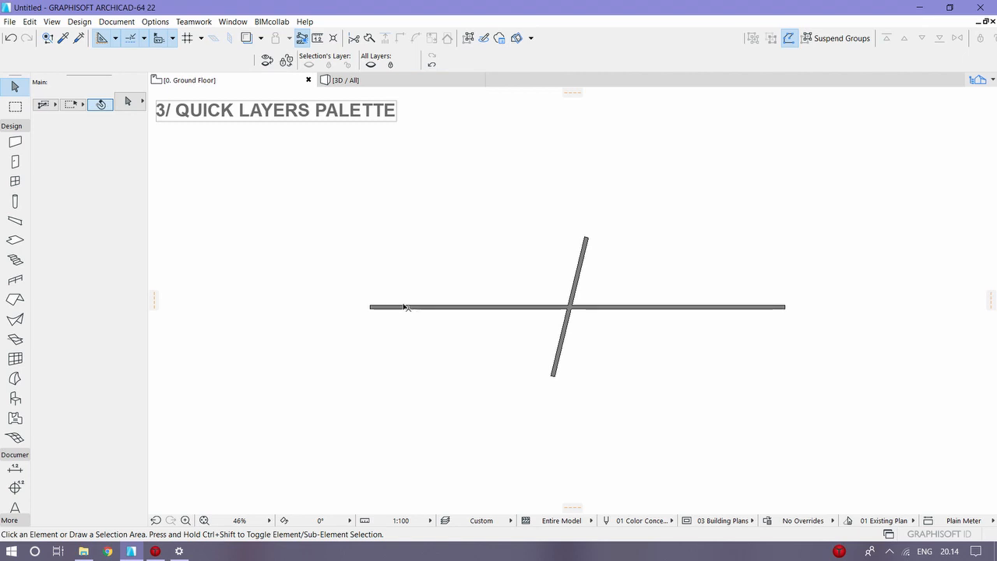
pyautogui.click(432, 65)
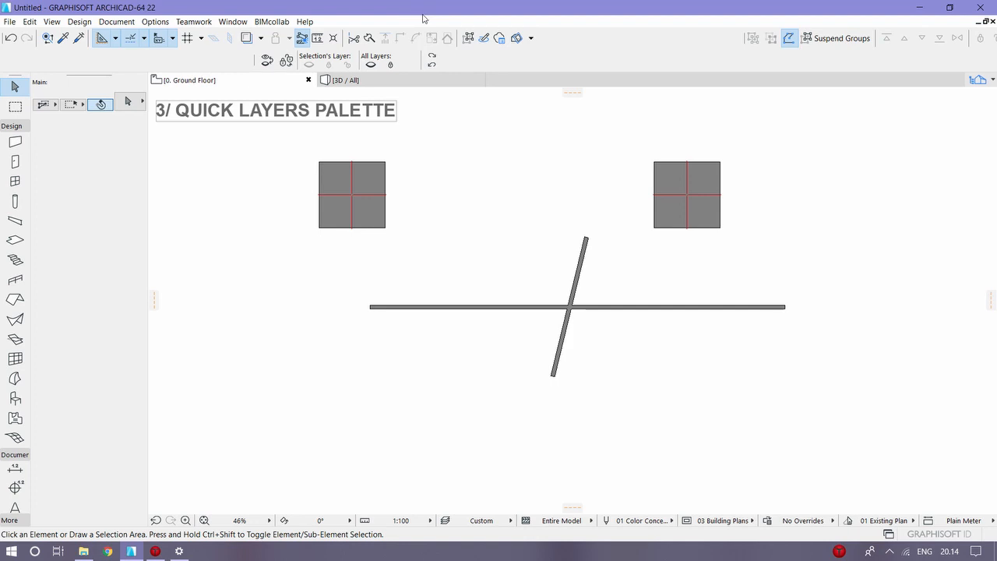
# Step: Hide all layers except the left column's with Quick Layers, then undo, redo and again undo the action
pyautogui.click(343, 173)
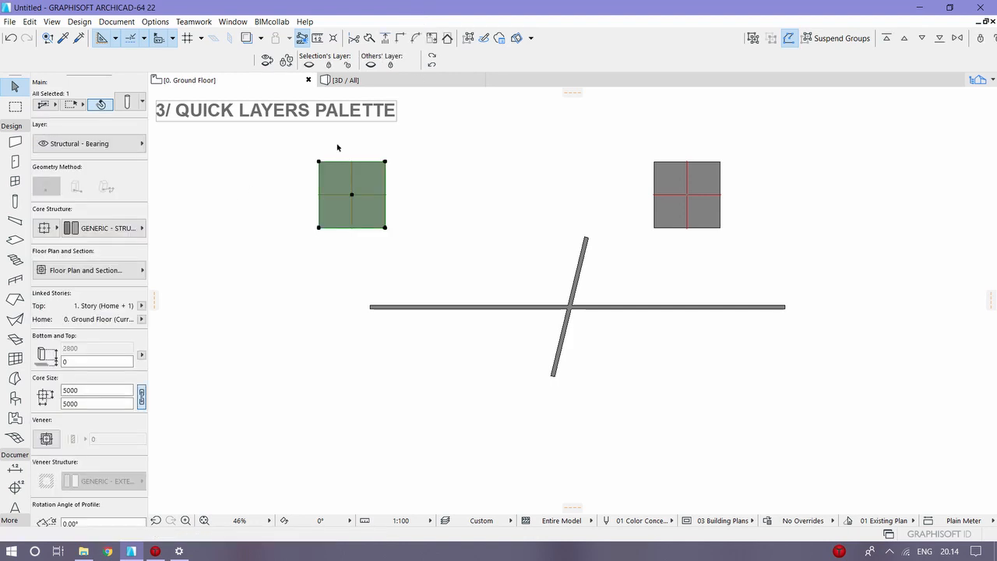
pyautogui.click(370, 66)
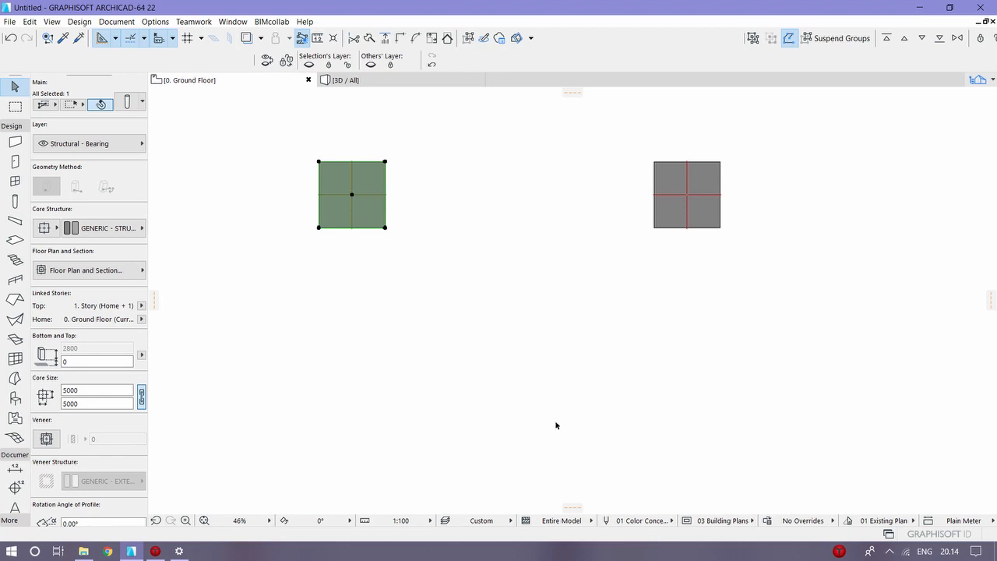
pyautogui.click(432, 64)
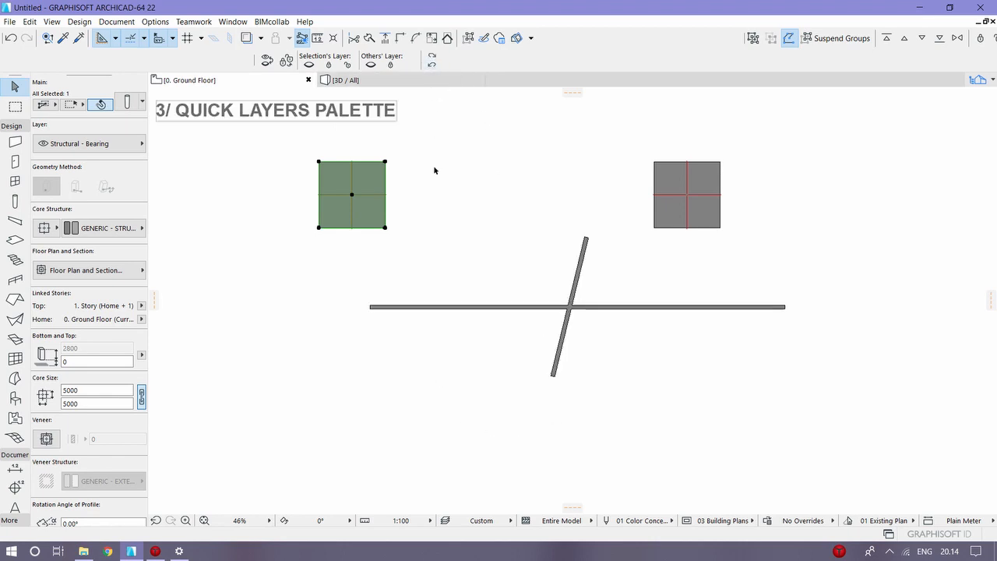
pyautogui.click(432, 58)
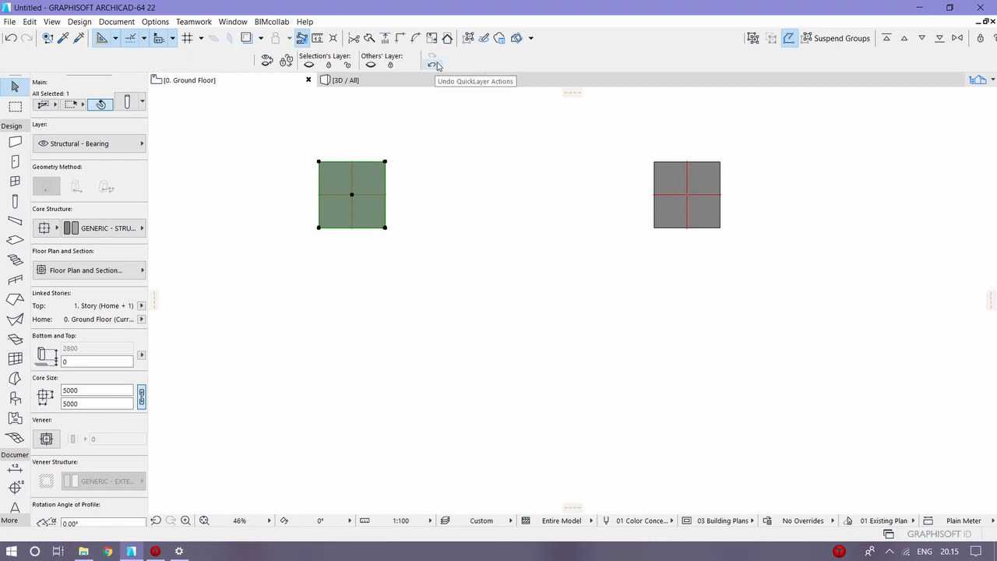
pyautogui.click(433, 65)
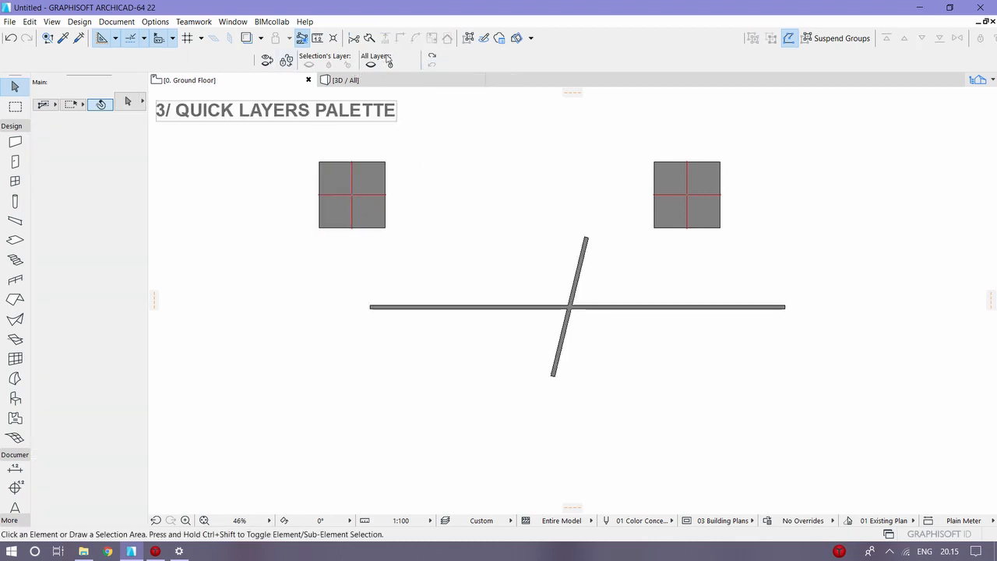
# Step: Clear the column selection and switch the Show/Hide Layers Toggle forth and back
pyautogui.click(344, 179)
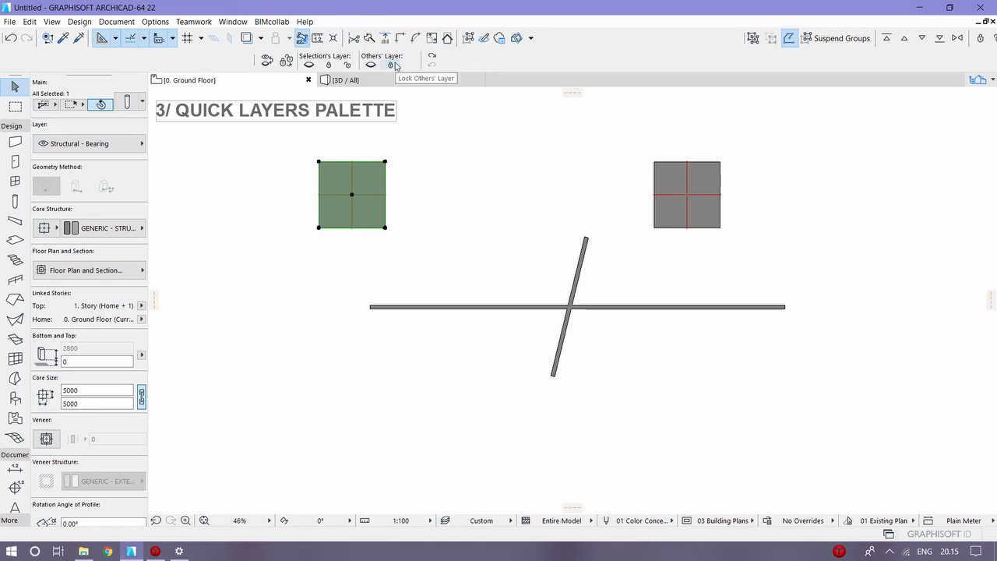
pyautogui.press('Escape')
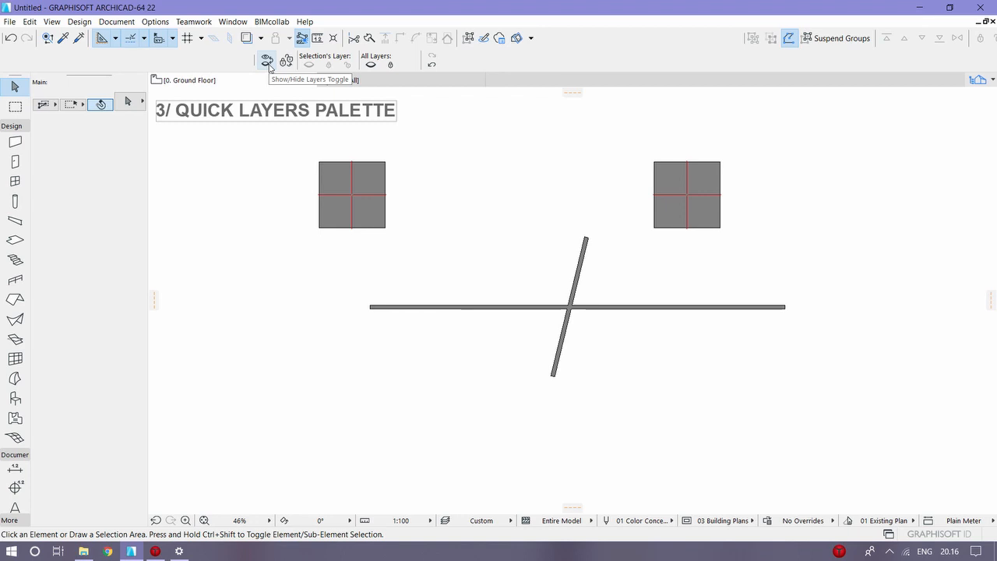
pyautogui.click(267, 63)
pyautogui.click(268, 63)
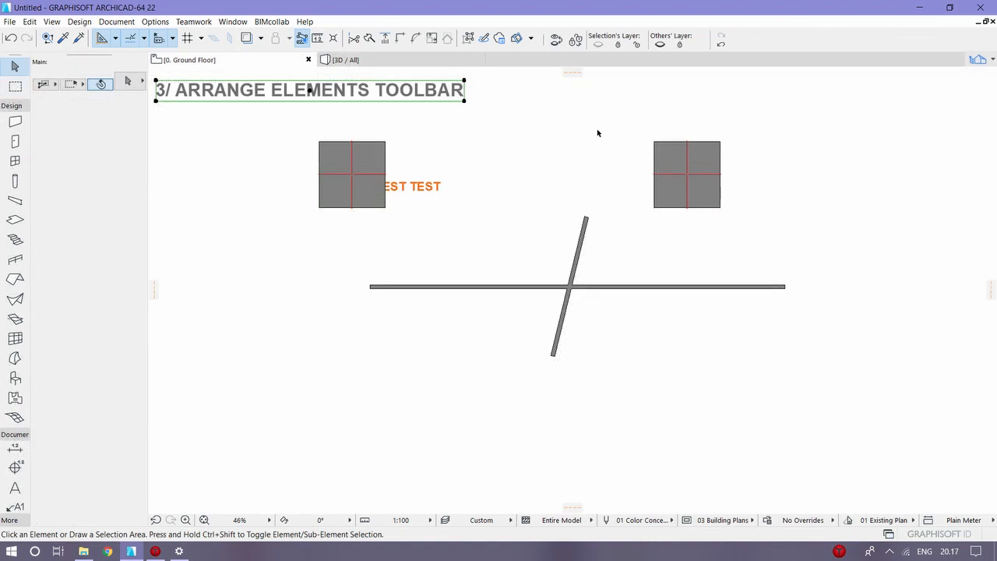
# Step: Deselect the title text and display the Arrange Elements toolbar
pyautogui.click(597, 133)
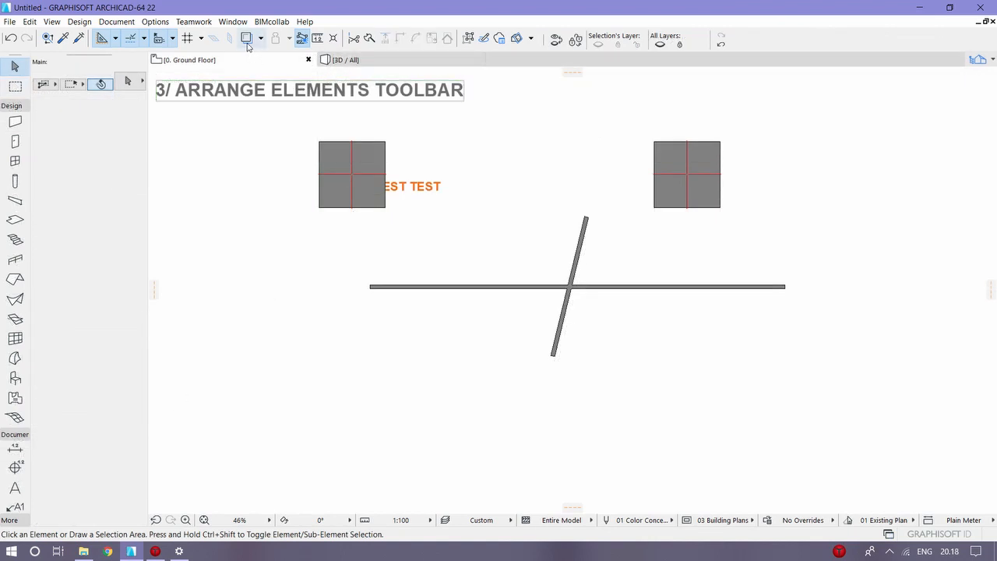
pyautogui.click(232, 22)
pyautogui.moveTo(260, 178)
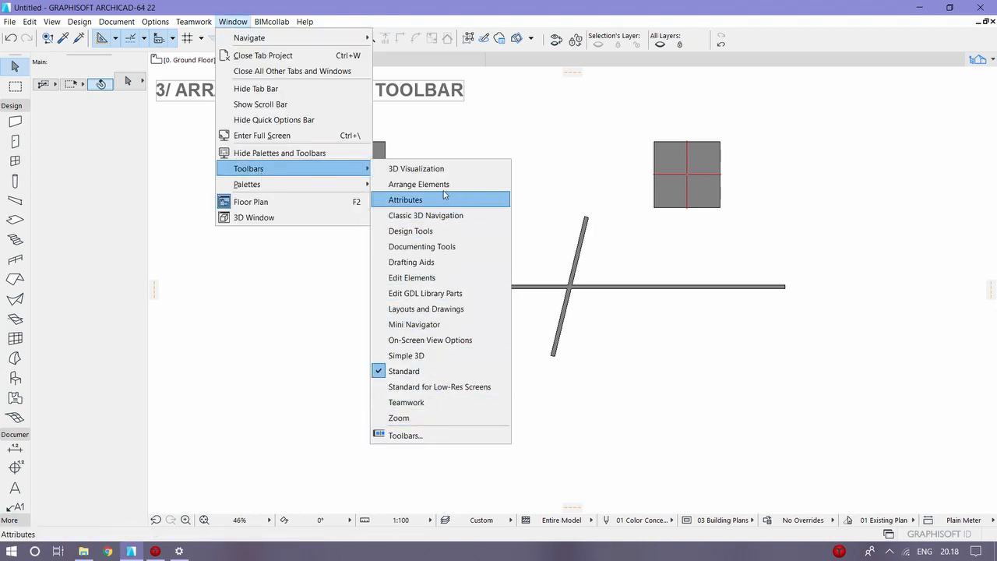
pyautogui.click(444, 185)
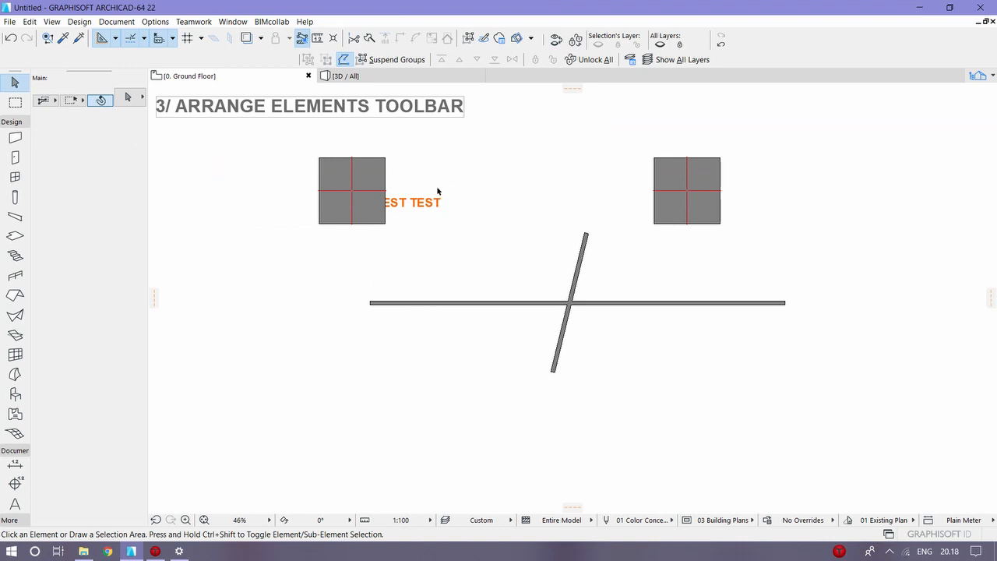
# Step: Bring the orange TEST TEST TEST text to the front of the display order, above the left column
pyautogui.click(444, 206)
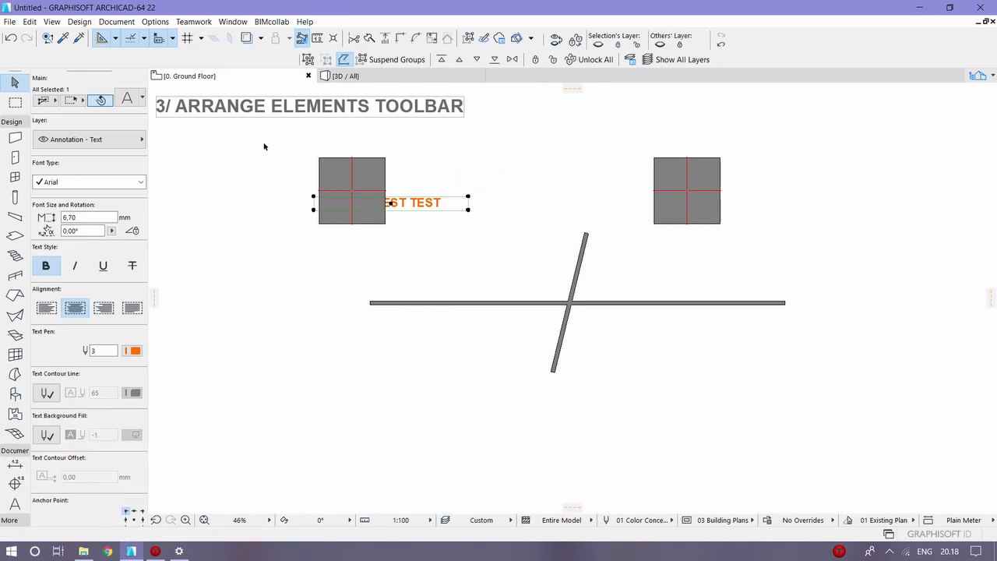
pyautogui.rightClick(518, 172)
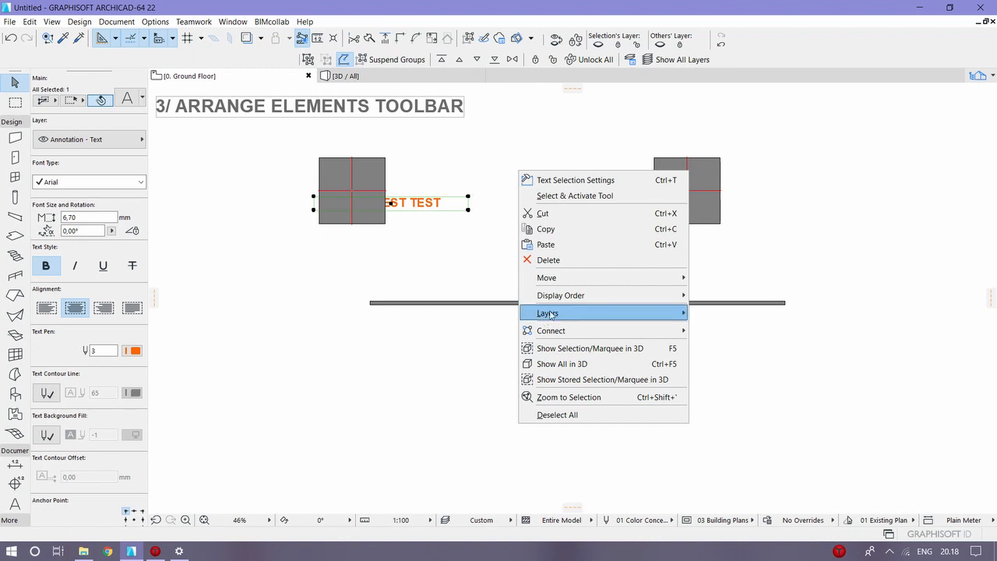
pyautogui.moveTo(575, 300)
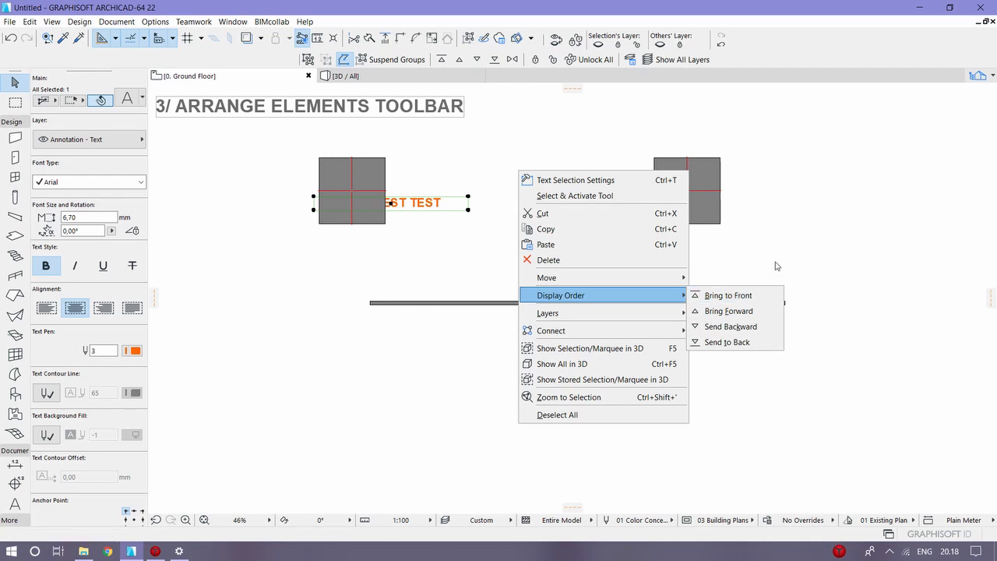
pyautogui.click(760, 215)
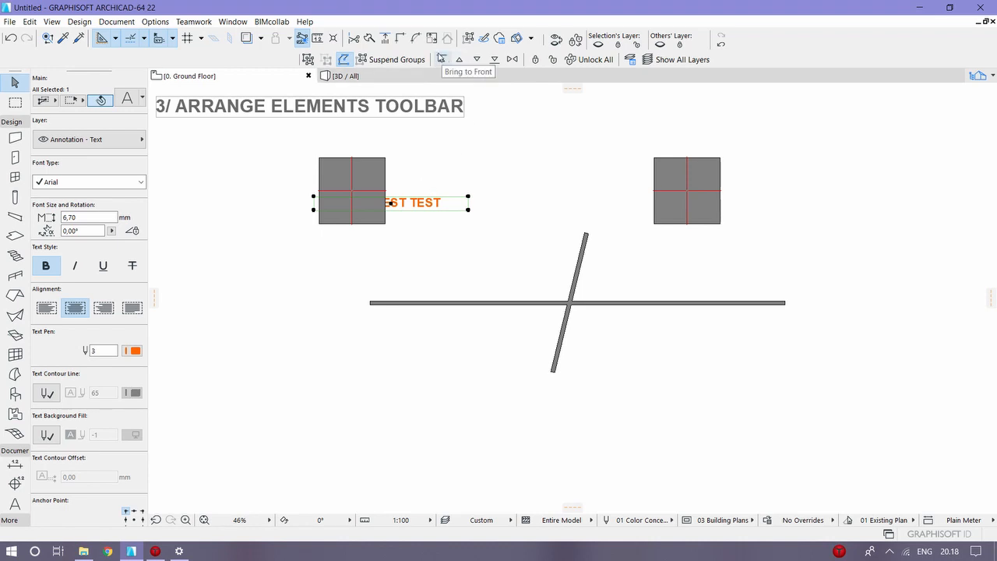
pyautogui.click(440, 58)
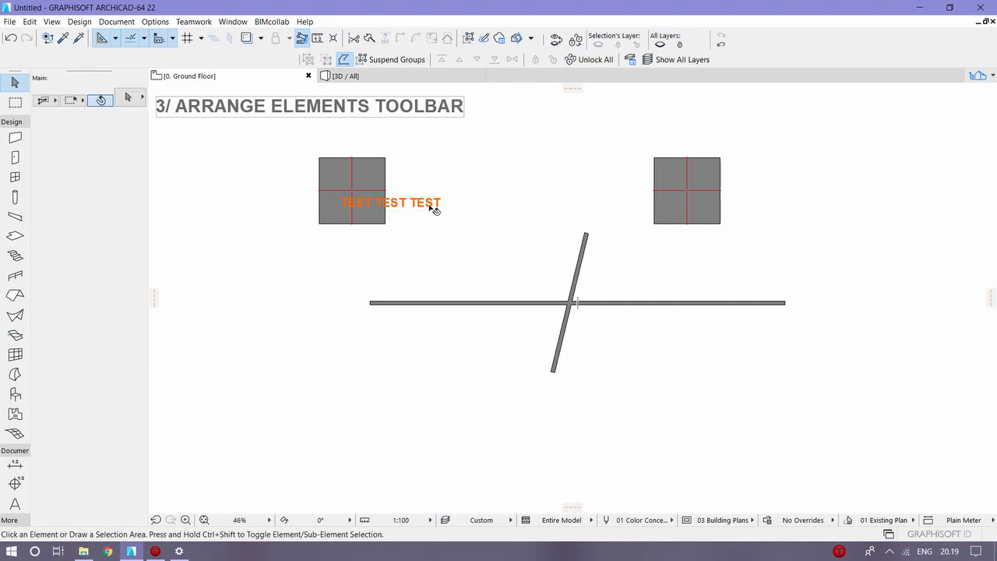
# Step: Deselect the test text, view the Layers (Model Views) settings and close them without changes
pyautogui.rightClick(504, 107)
pyautogui.click(699, 110)
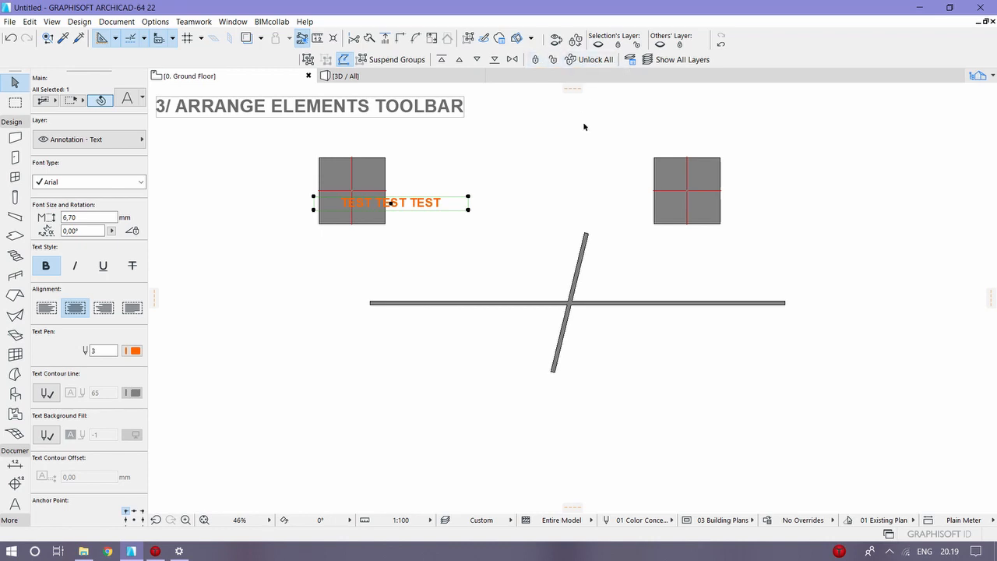
pyautogui.click(621, 135)
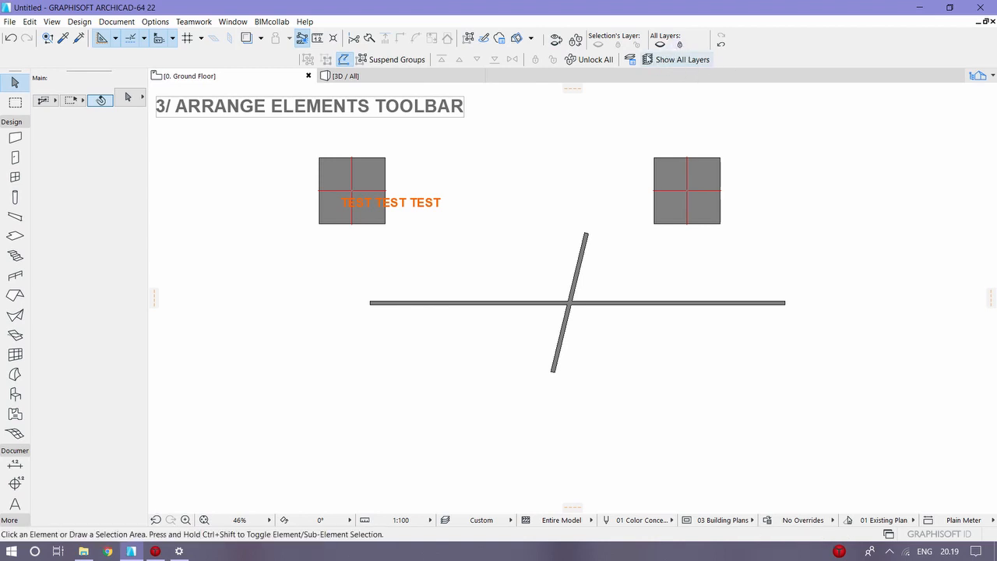
pyautogui.click(631, 60)
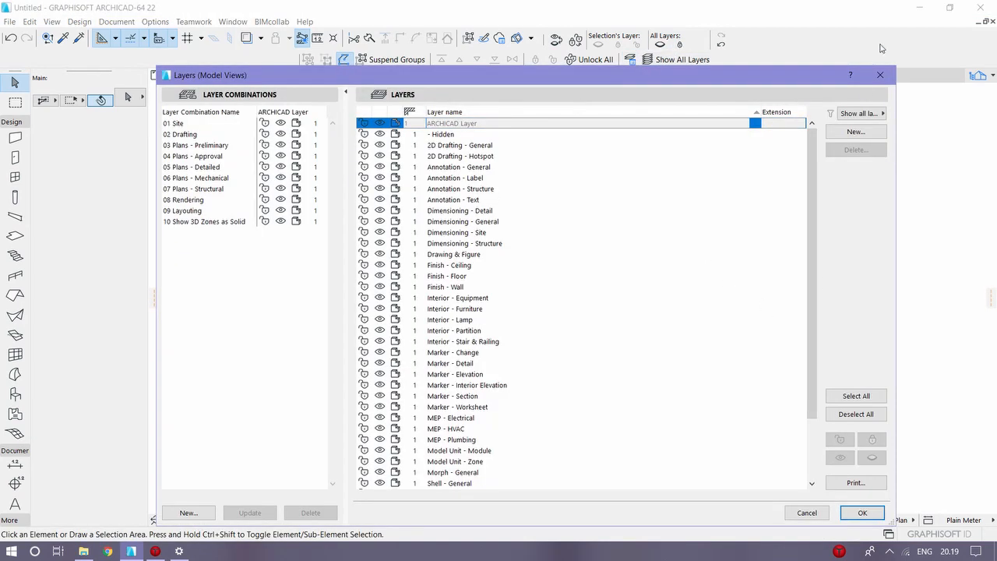
pyautogui.click(892, 81)
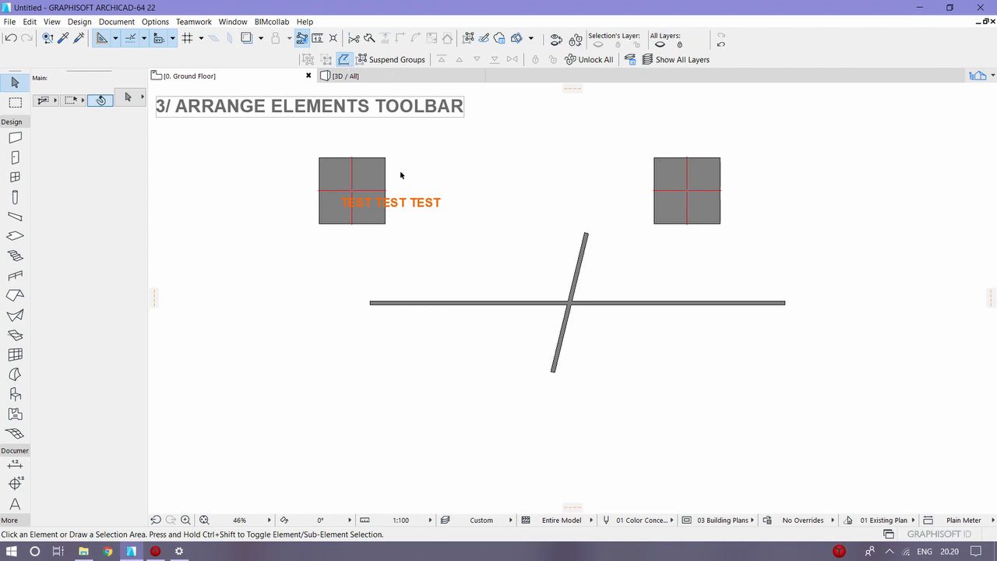
# Step: Select both square columns, group them, and ungroup them again
pyautogui.click(352, 159)
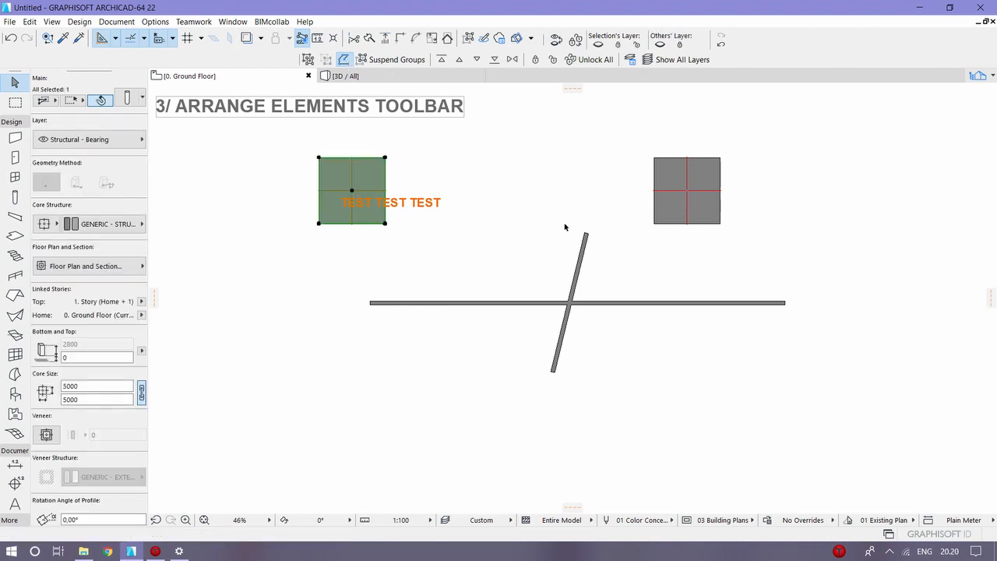
pyautogui.keyDown('shift'); pyautogui.click(718, 191); pyautogui.keyUp('shift')
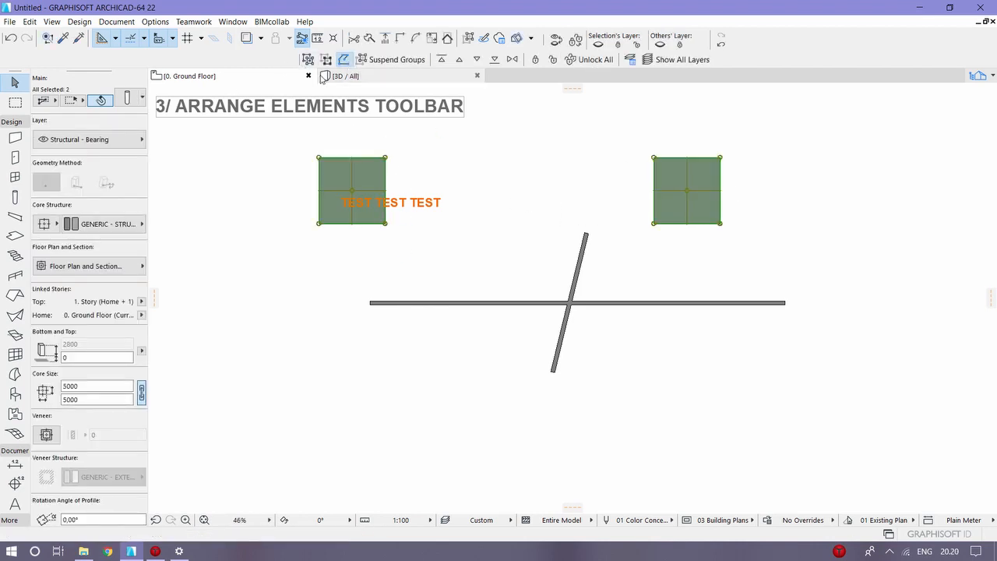
pyautogui.click(327, 60)
pyautogui.click(434, 153)
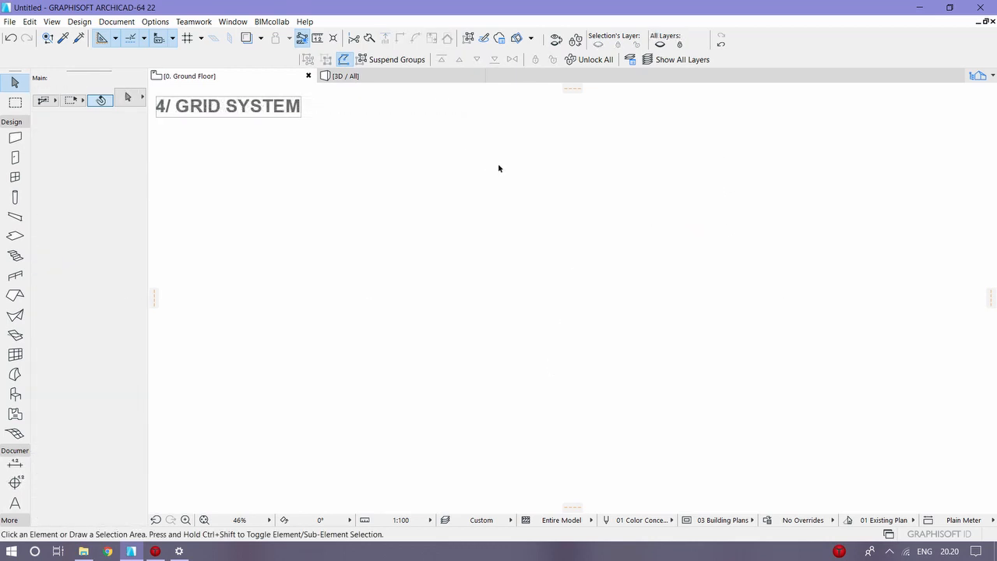
# Step: Open the Grid System settings and review the element types and column settings available for the grid line intersections
pyautogui.click(79, 22)
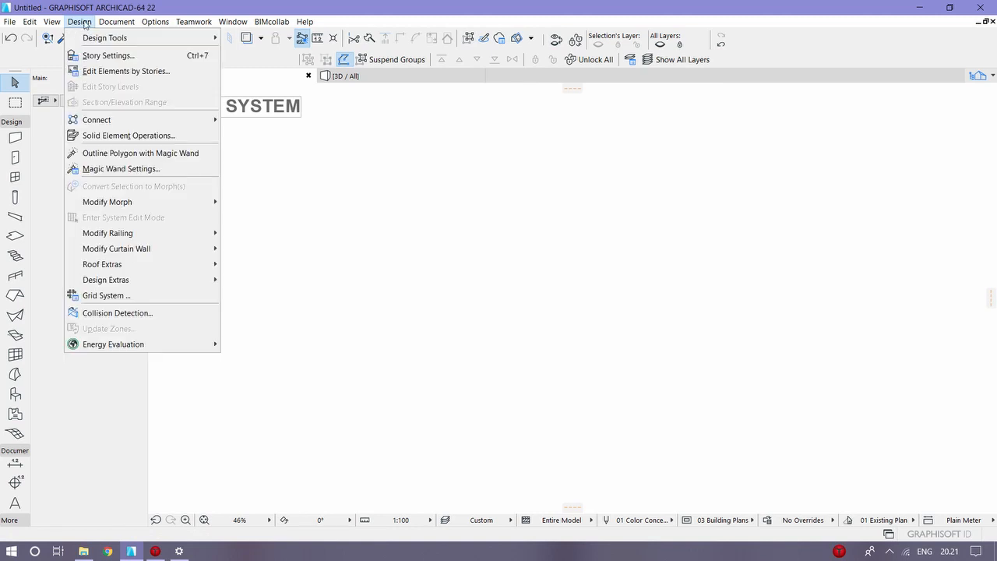
pyautogui.click(106, 295)
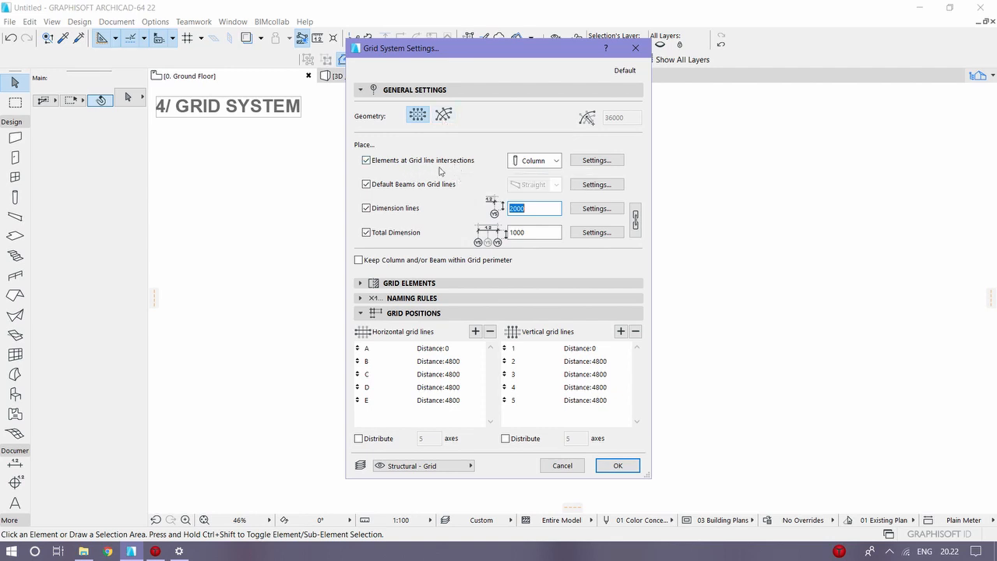
pyautogui.click(558, 162)
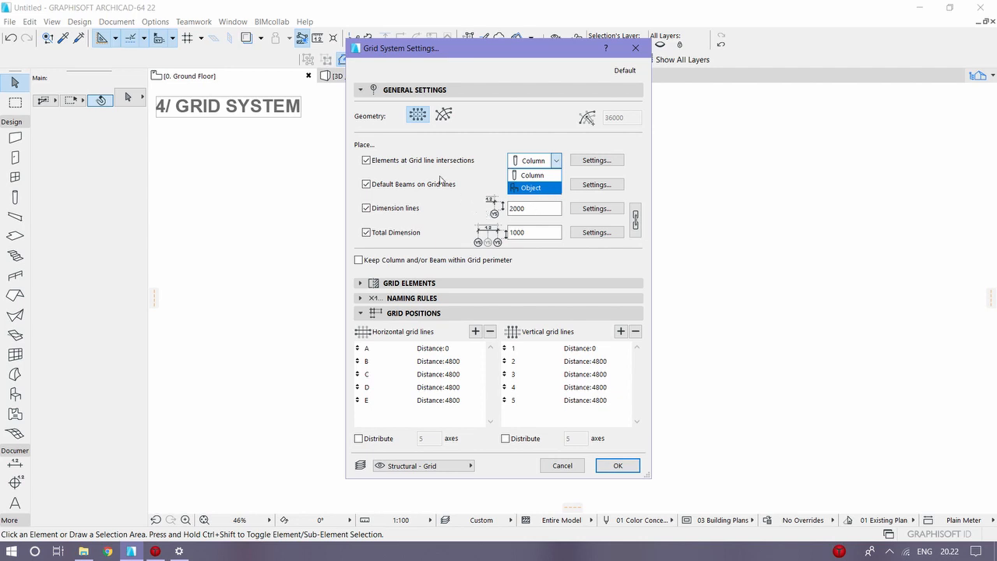
pyautogui.click(597, 160)
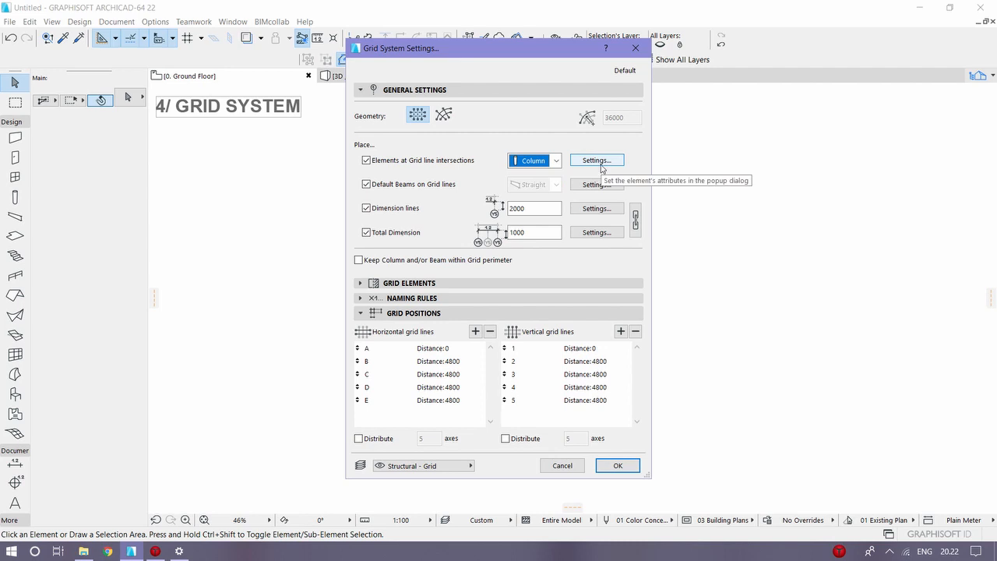
pyautogui.click(597, 161)
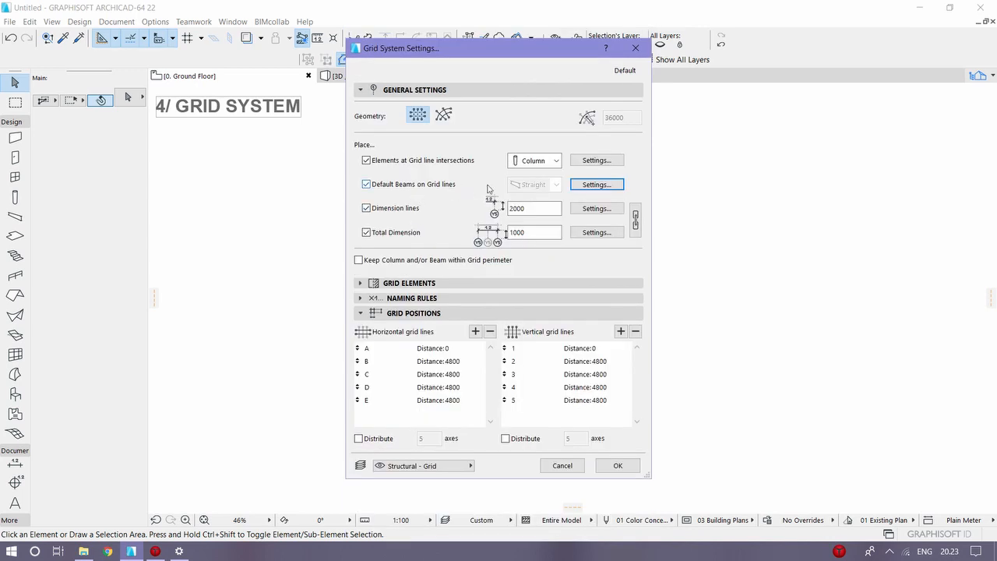
# Step: Review the default beam settings and the dimension line settings of the grid, accepting both as they are
pyautogui.click(602, 191)
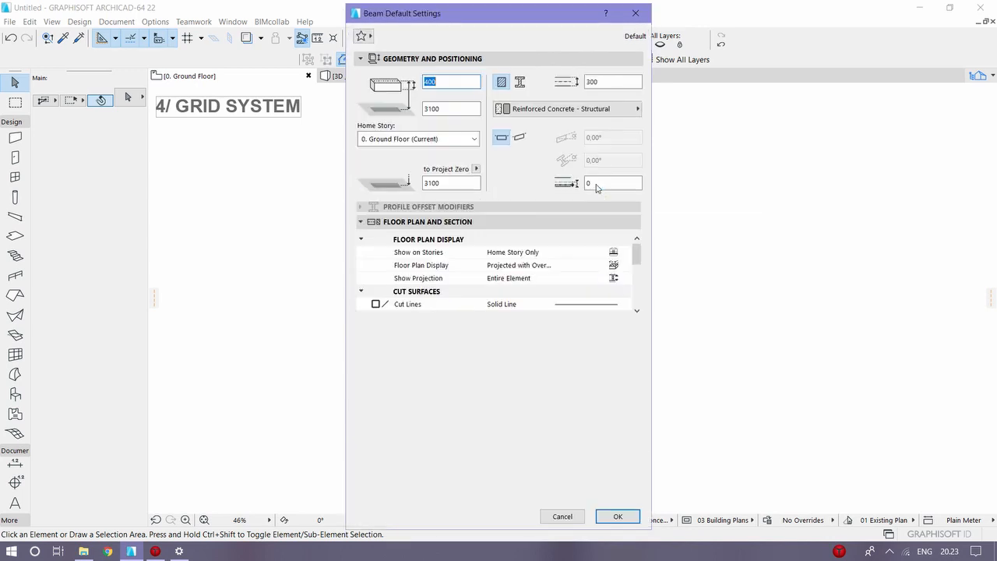
pyautogui.click(623, 521)
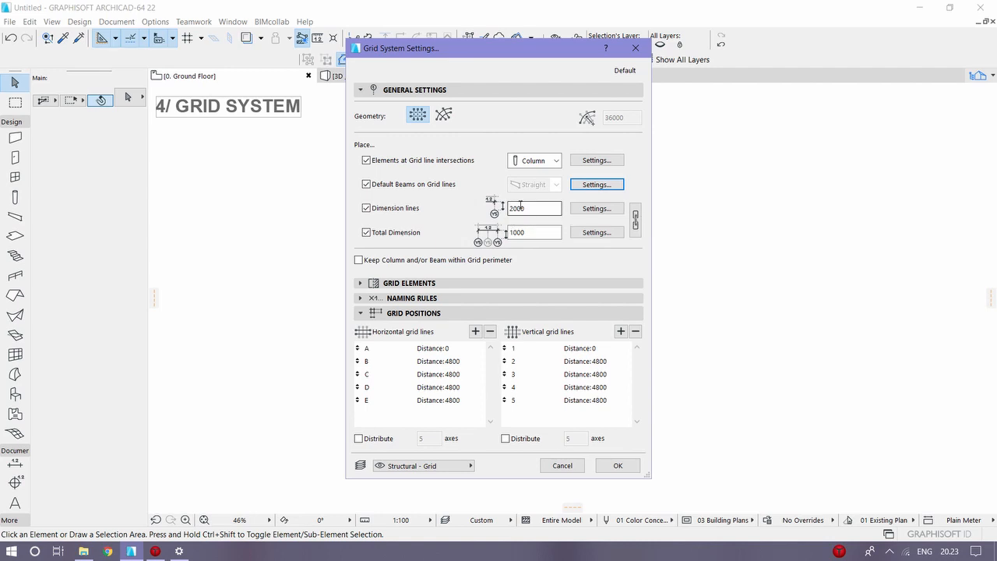
pyautogui.click(595, 209)
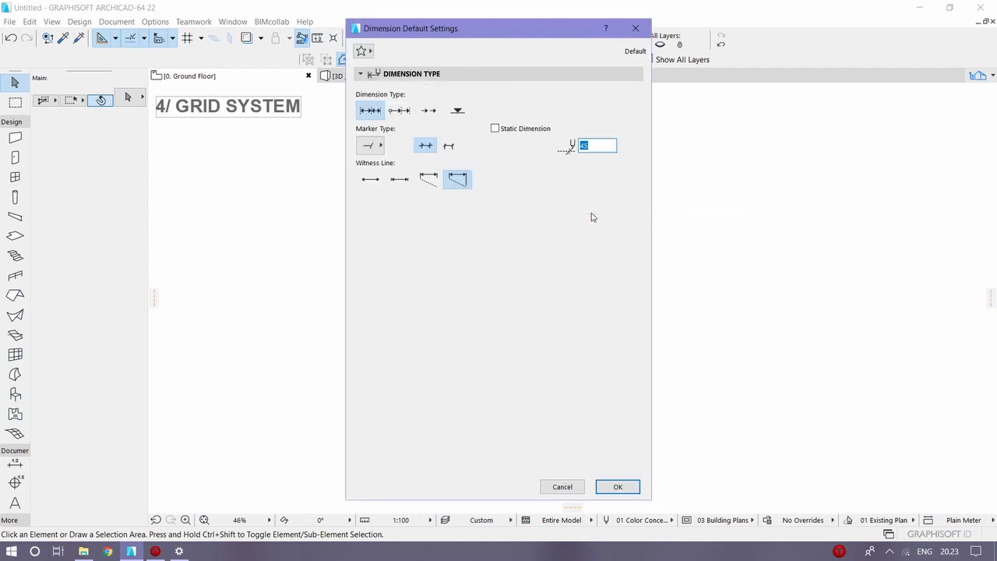
pyautogui.click(616, 486)
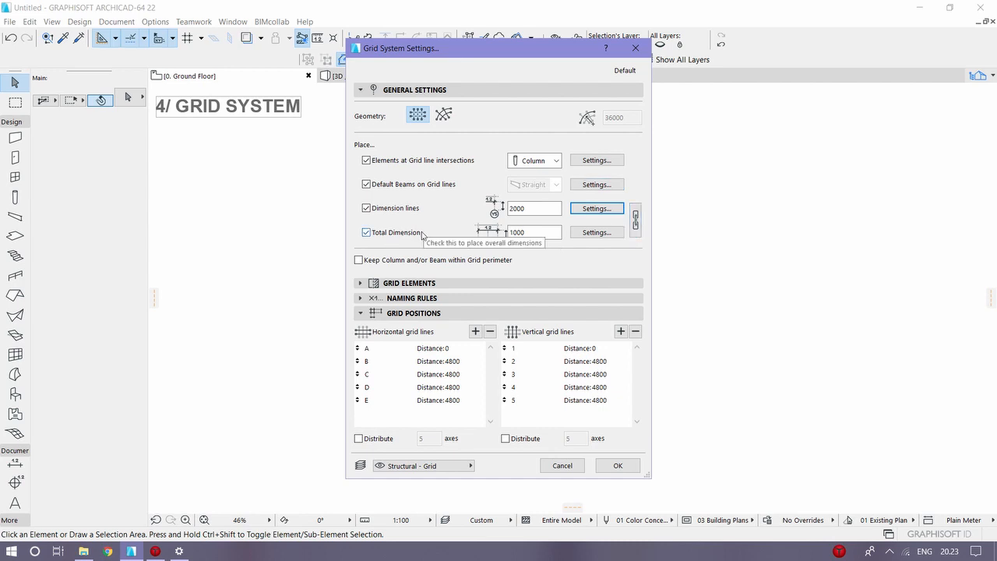
# Step: Examine the grid element options for the marker sides and the grid line extension
pyautogui.click(382, 282)
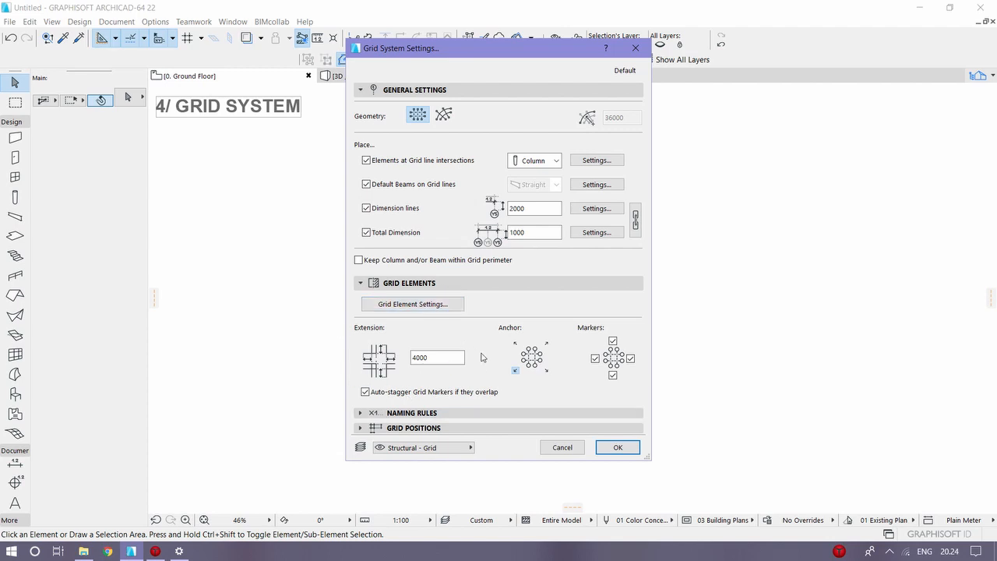
pyautogui.click(630, 358)
pyautogui.click(613, 375)
pyautogui.click(425, 357)
# Step: Set the horizontal grids to automatic naming in downward order with the Roman numeral style I,II,III,IV, without prefix or suffix
pyautogui.click(390, 413)
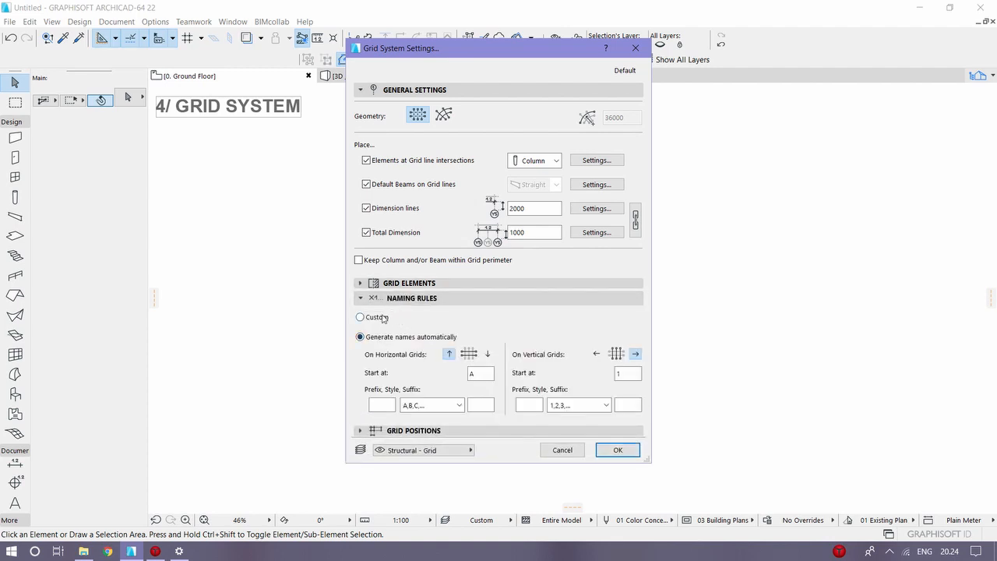
pyautogui.click(379, 320)
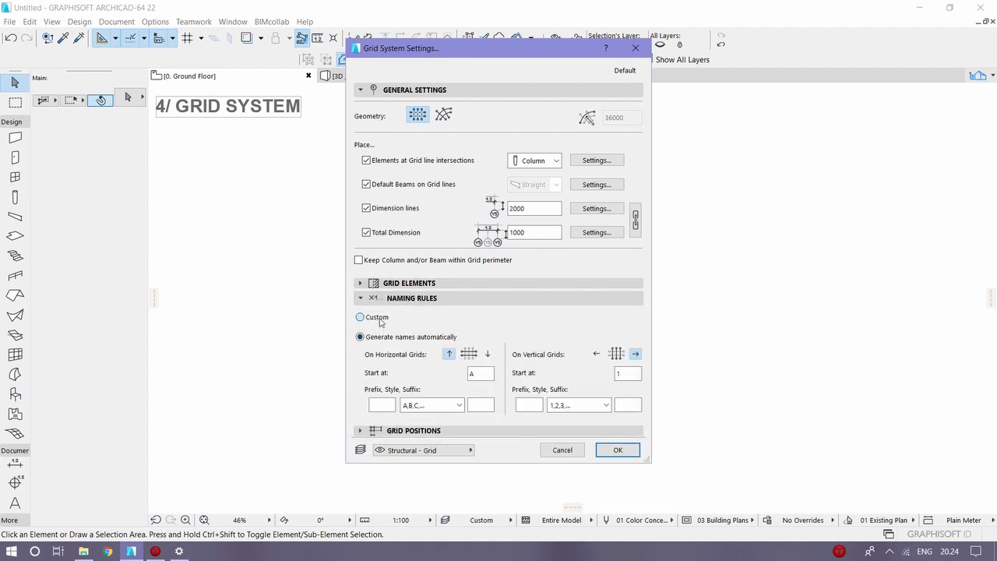
pyautogui.click(412, 341)
pyautogui.click(489, 355)
pyautogui.click(458, 405)
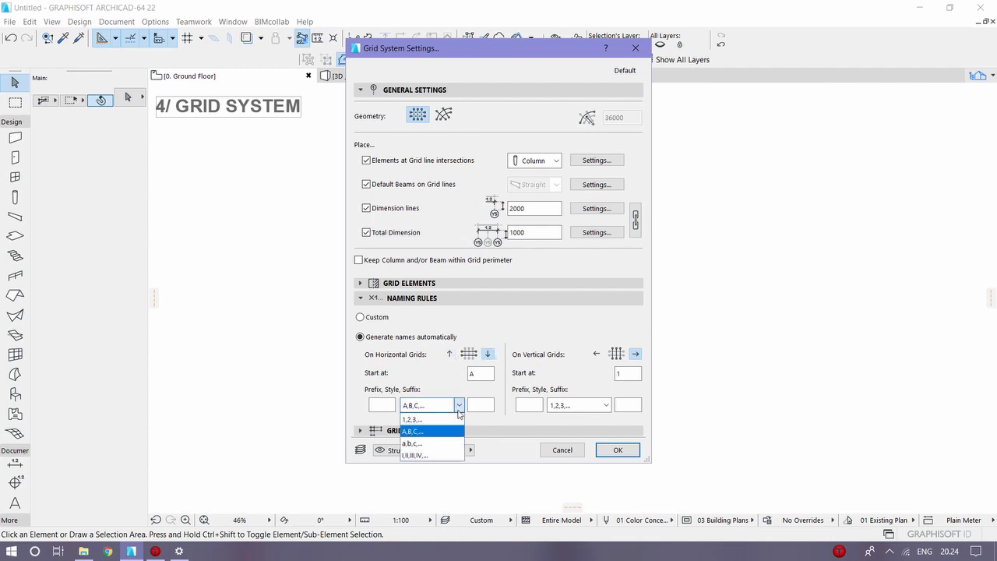
pyautogui.click(425, 455)
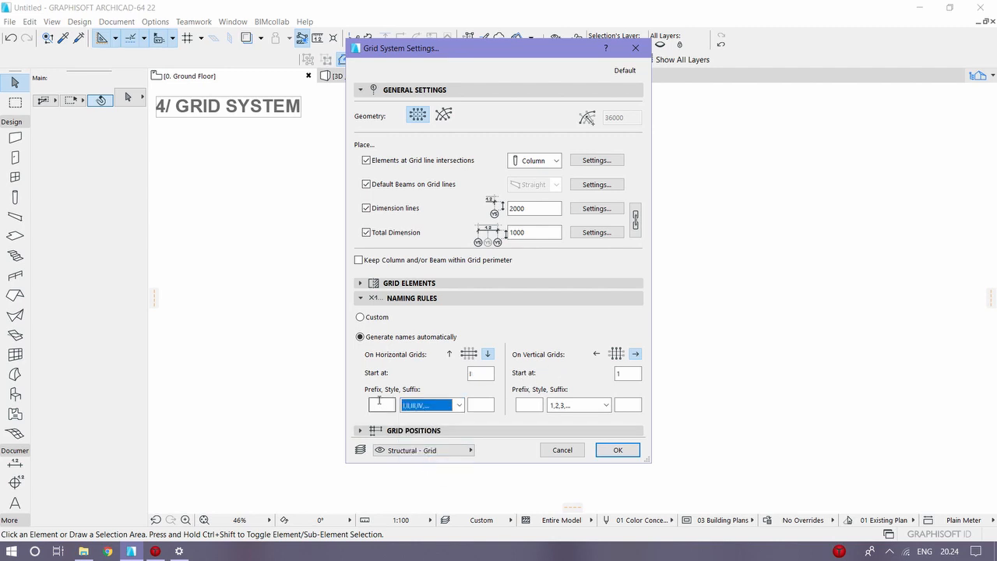
pyautogui.click(481, 405)
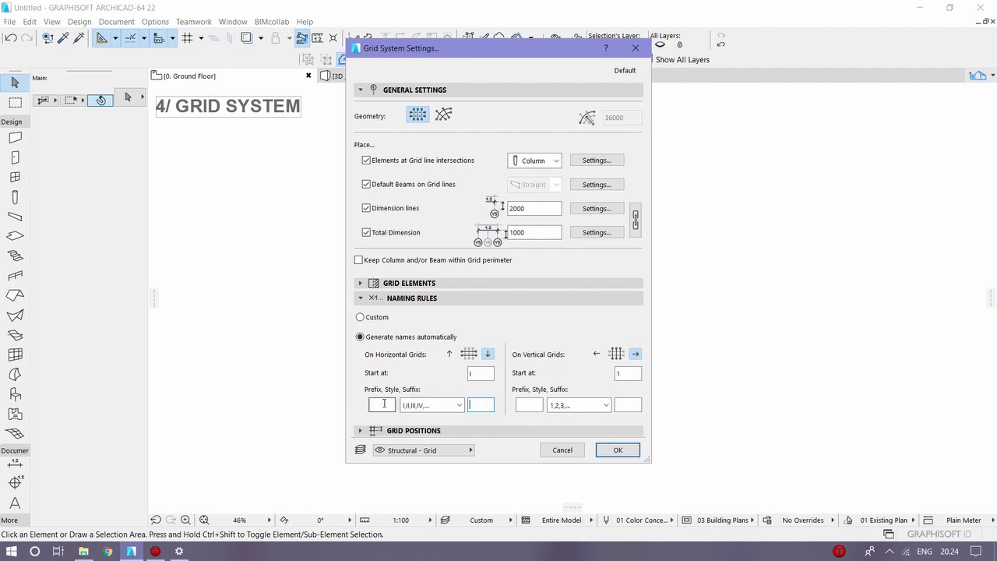
pyautogui.click(382, 405)
# Step: Set the automatic naming style of the vertical grids to lowercase letters a,b,c
pyautogui.click(601, 404)
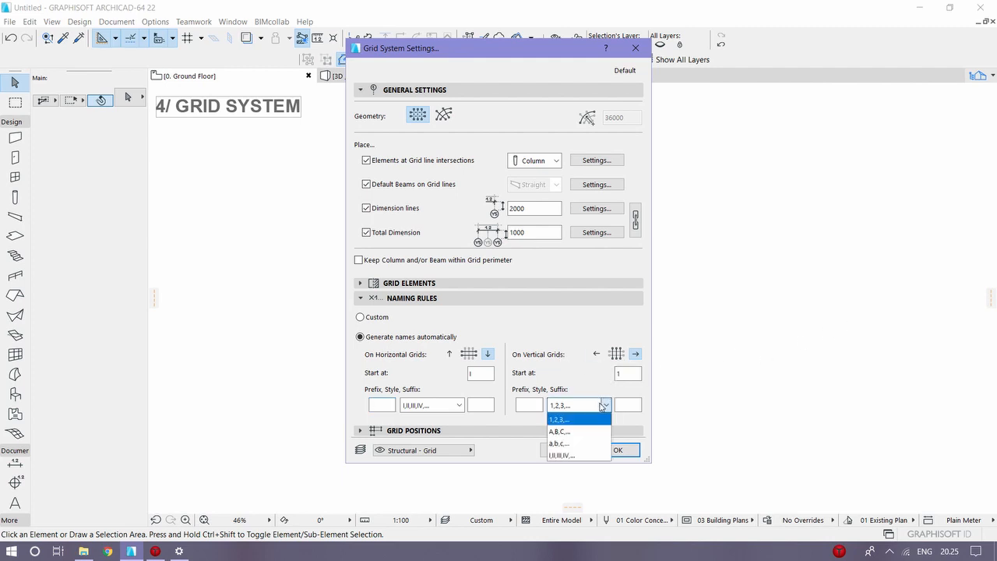
pyautogui.click(598, 431)
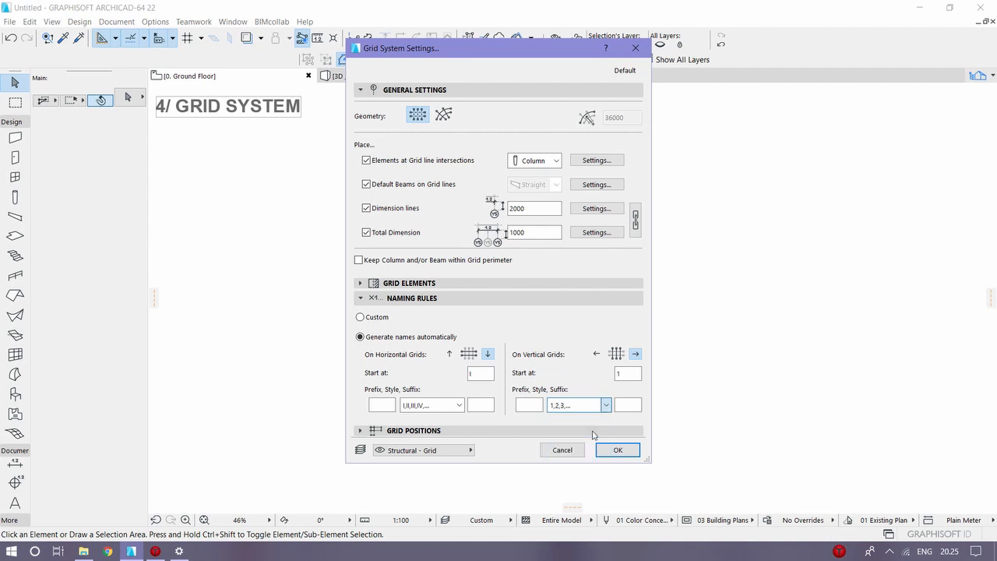
pyautogui.click(604, 405)
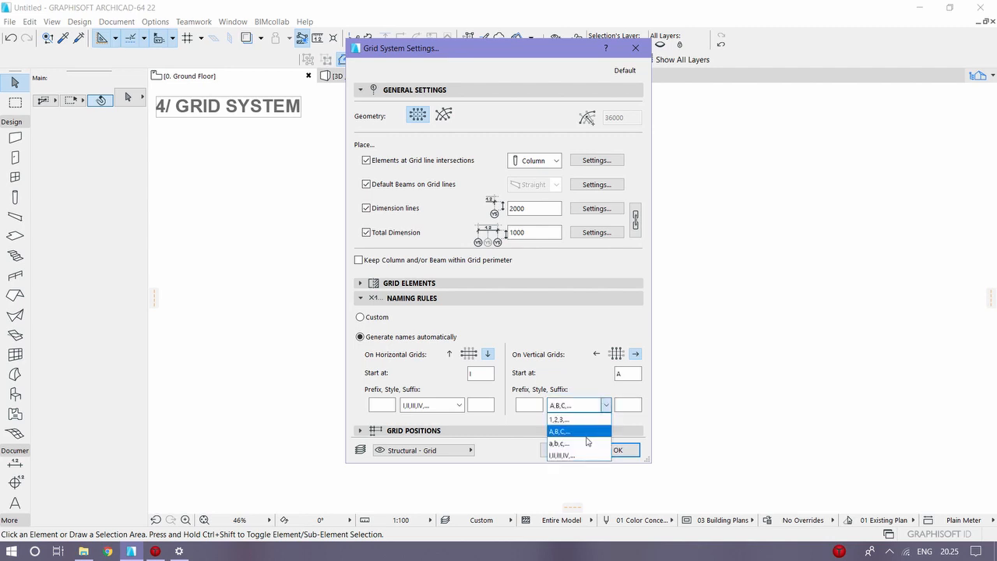
pyautogui.click(587, 442)
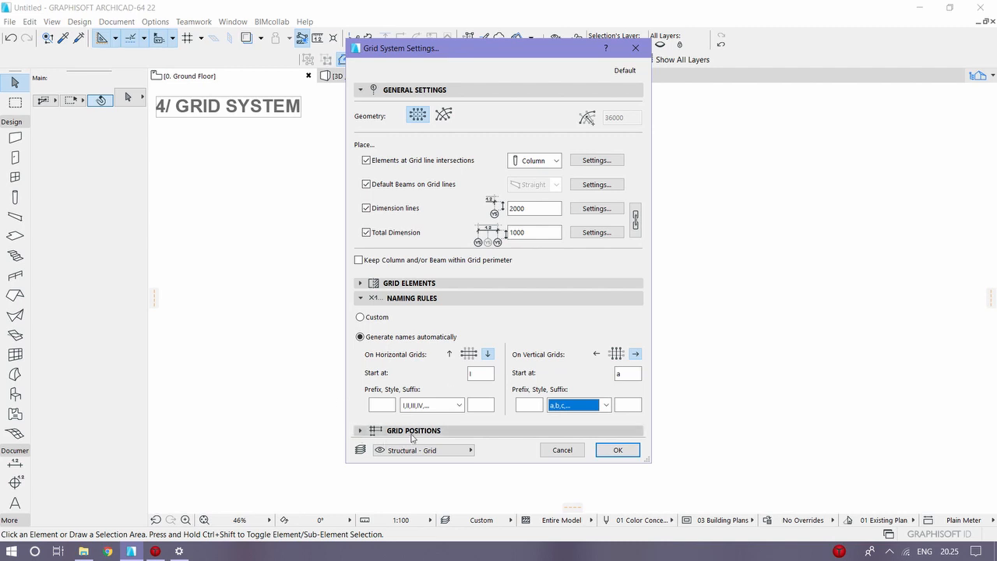
# Step: Display the grid positions and add one more horizontal grid line at a distance of 4800
pyautogui.click(369, 431)
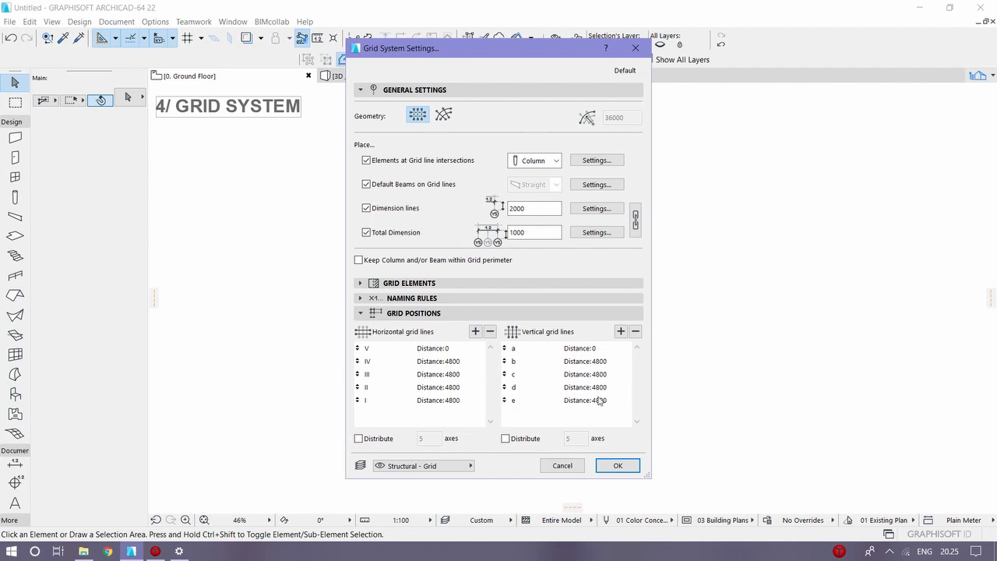
pyautogui.click(448, 348)
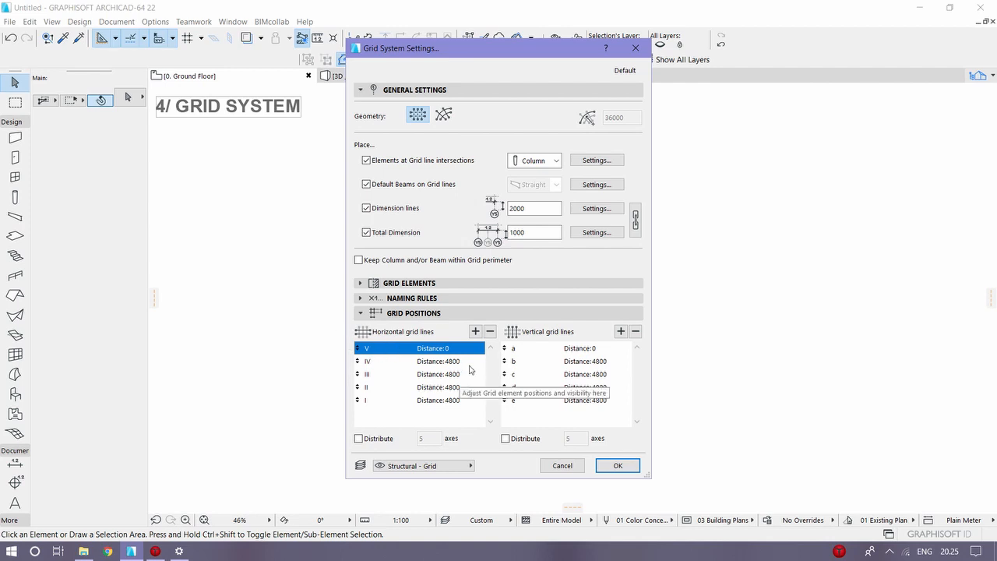
pyautogui.click(456, 362)
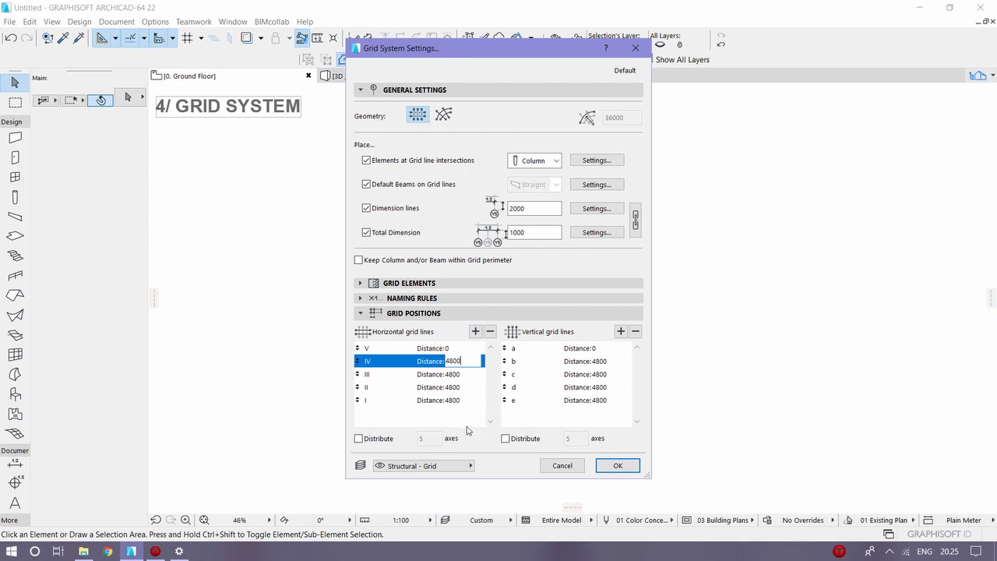
pyautogui.click(464, 400)
pyautogui.click(466, 361)
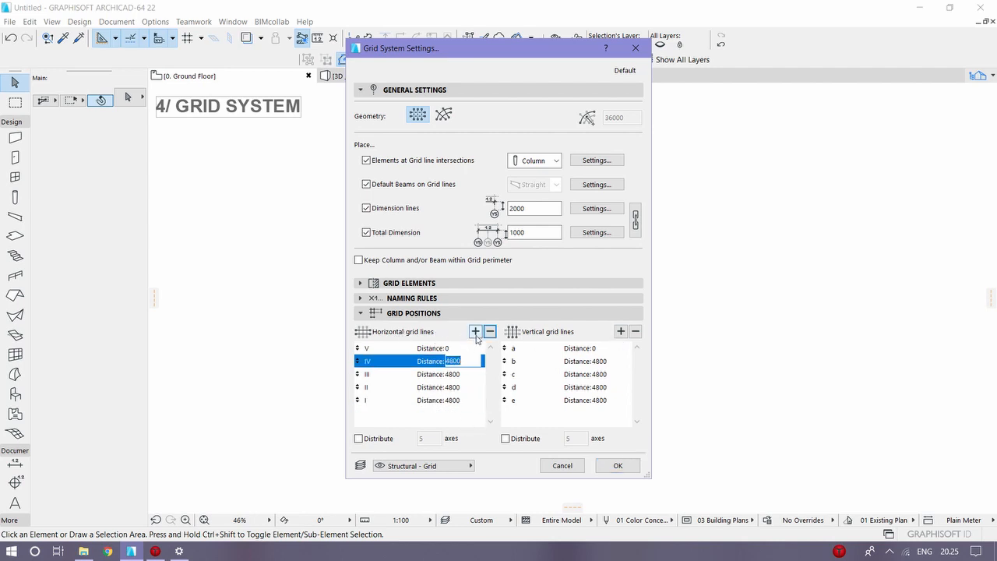
pyautogui.click(475, 331)
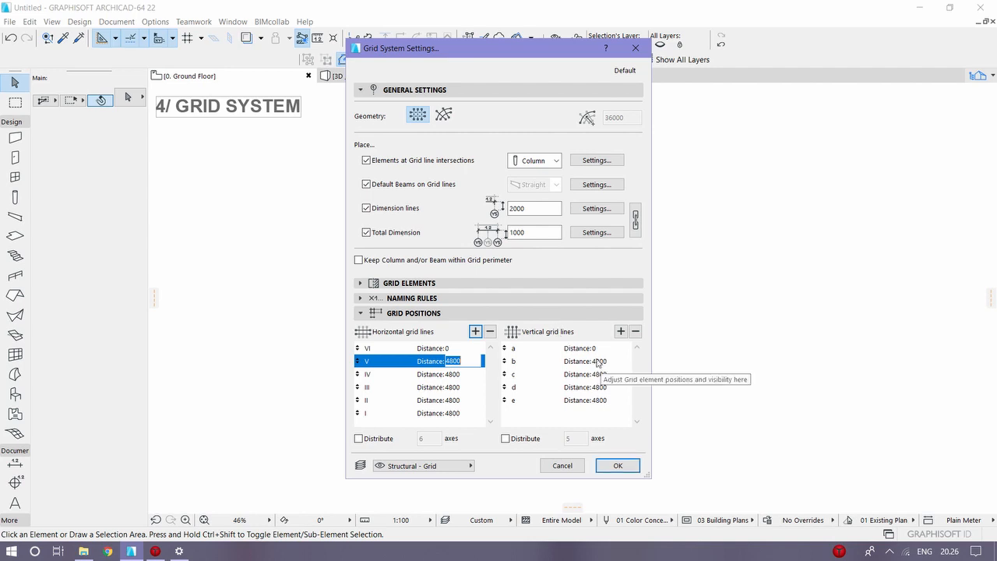
# Step: Set the distance of vertical grid line d to 3500 and remove vertical grid line e
pyautogui.click(606, 388)
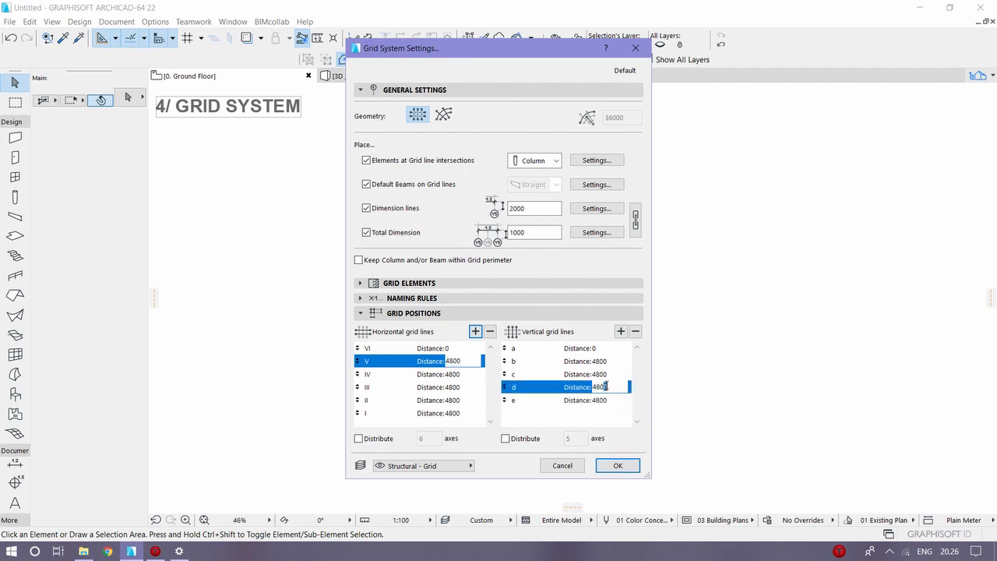
pyautogui.write('35')
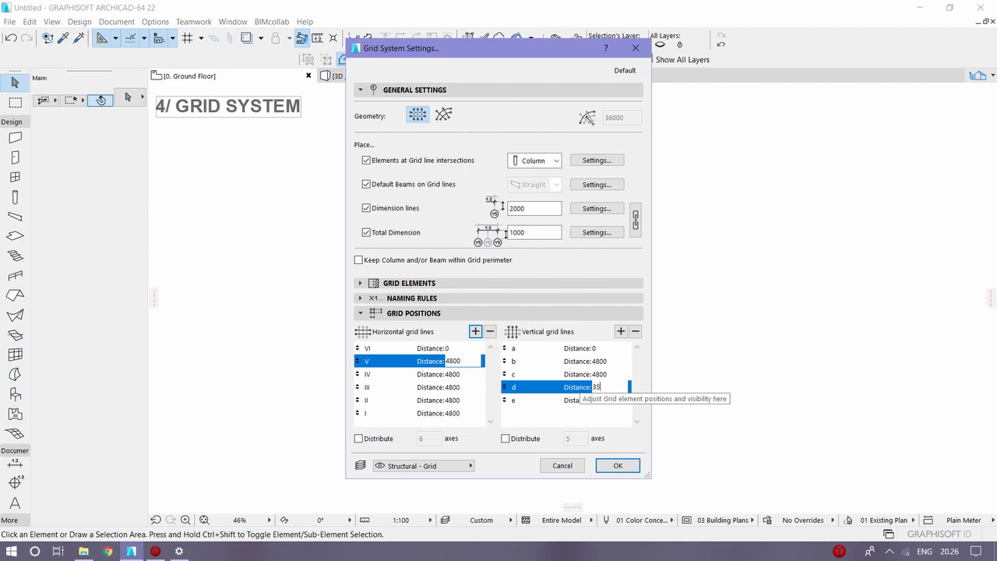
pyautogui.write('00')
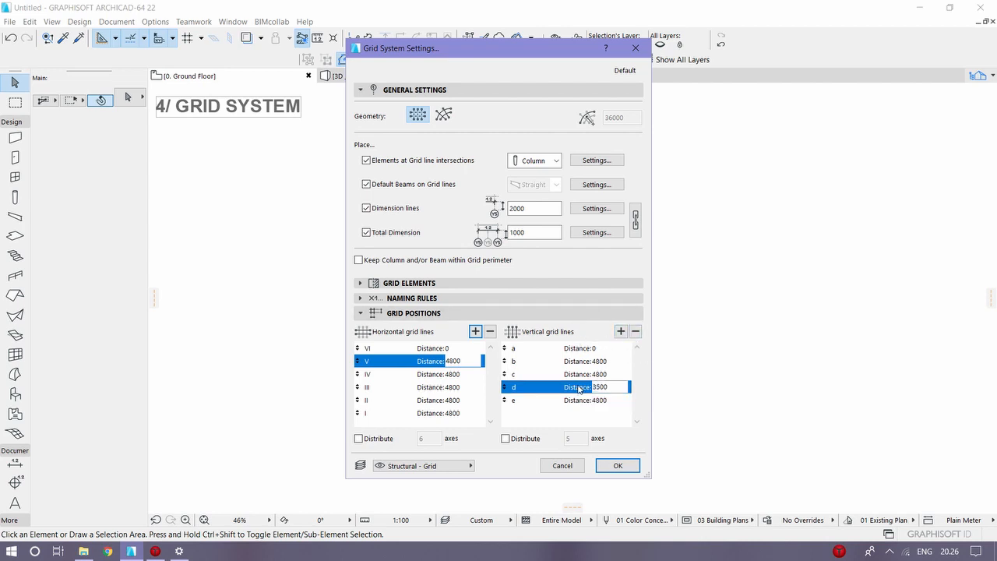
pyautogui.click(636, 331)
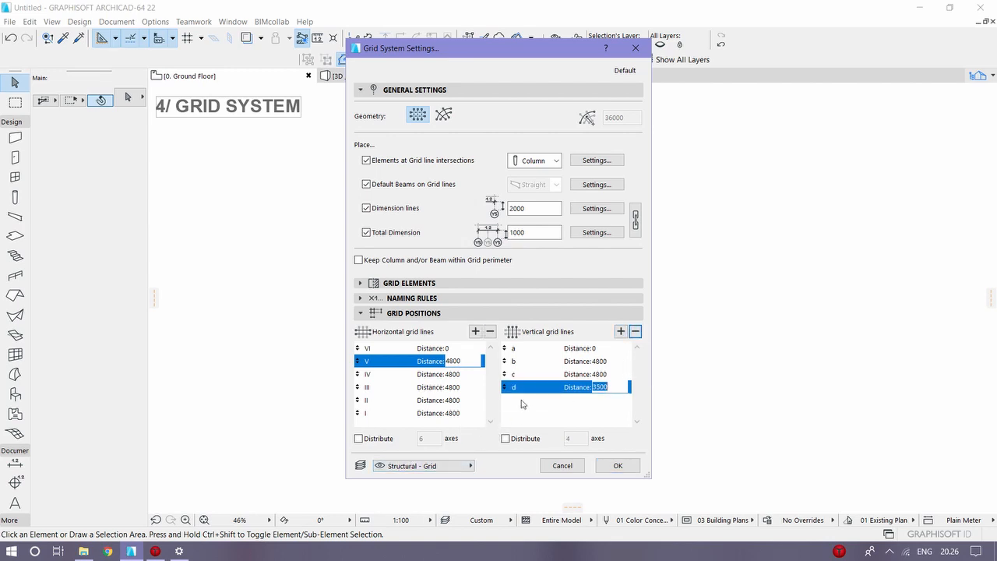
# Step: Keep the grid on the Structural - Grid layer, accept the settings and place the grid on the floor plan, rotated slightly clockwise
pyautogui.click(424, 466)
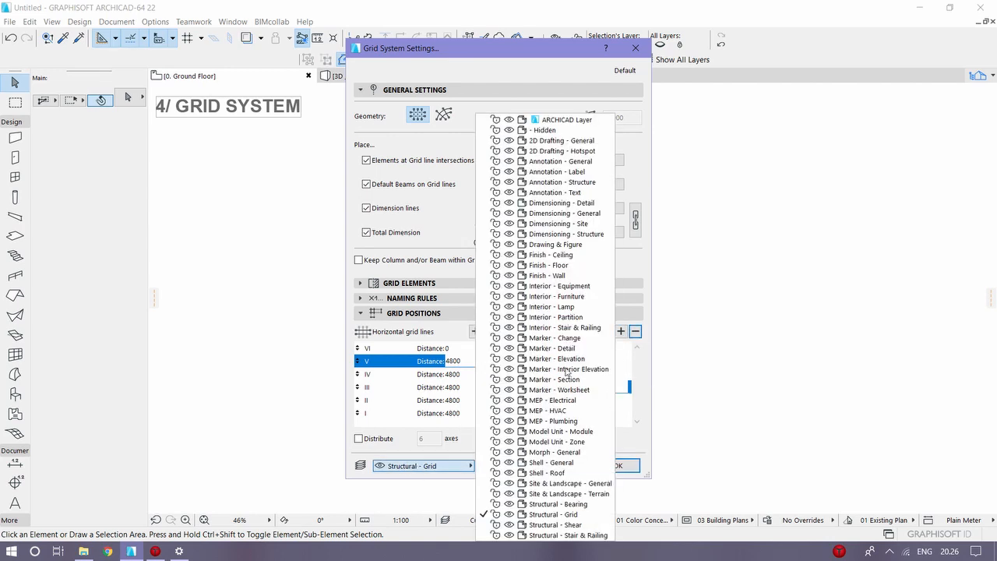
pyautogui.click(403, 338)
pyautogui.click(632, 468)
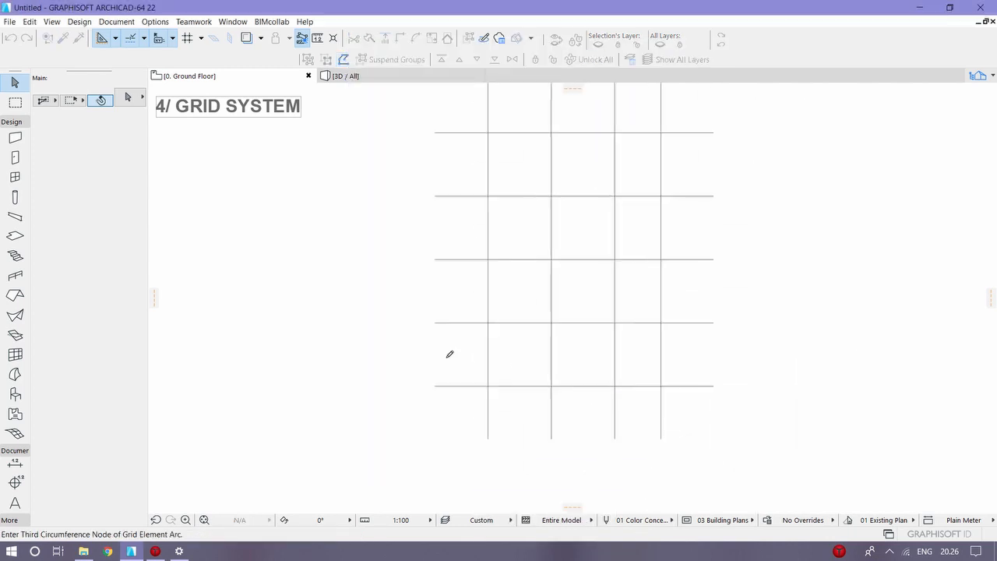
pyautogui.click(412, 470)
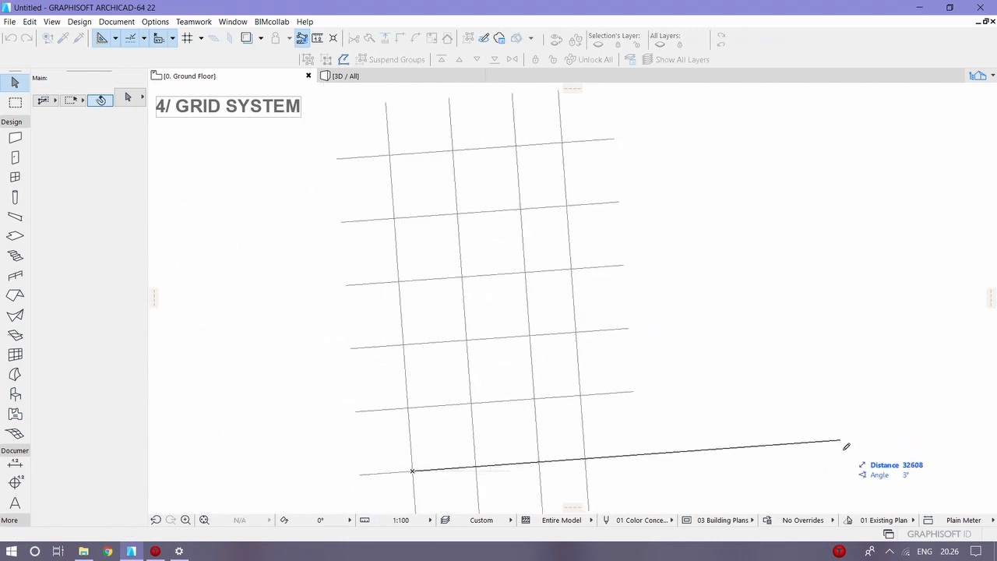
pyautogui.click(867, 505)
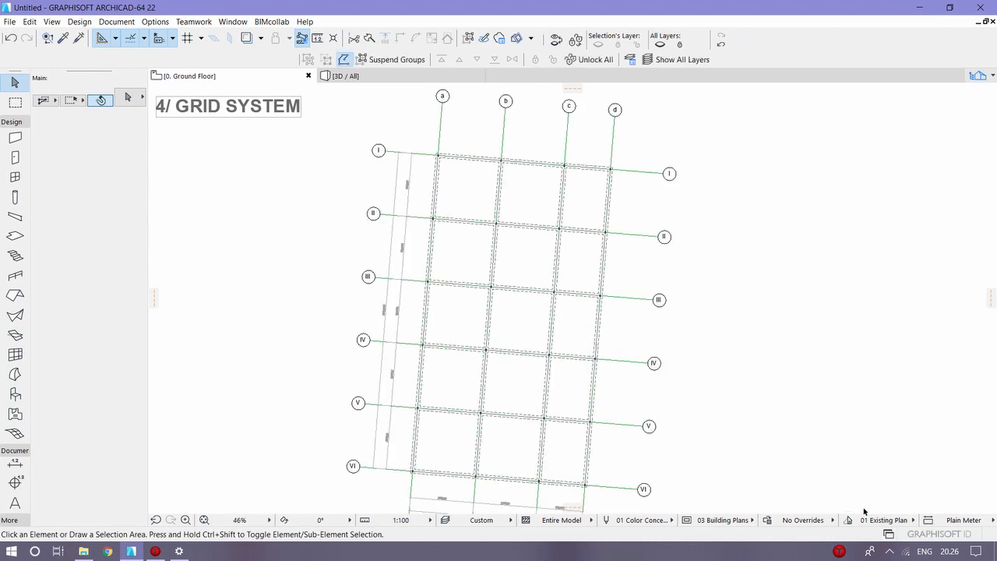
# Step: Examine the placed grid's markers, beams, individual dimensions and total dimensions along both directions
pyautogui.scroll(4, 423, 178)
pyautogui.moveTo(545, 188); pyautogui.dragTo(507, 220, button='middle')
pyautogui.moveTo(449, 249); pyautogui.dragTo(480, 100, button='middle')
pyautogui.moveTo(370, 421); pyautogui.dragTo(372, 285, button='middle')
pyautogui.scroll(-3, 382, 312)
pyautogui.moveTo(407, 238); pyautogui.dragTo(431, 213, button='middle')
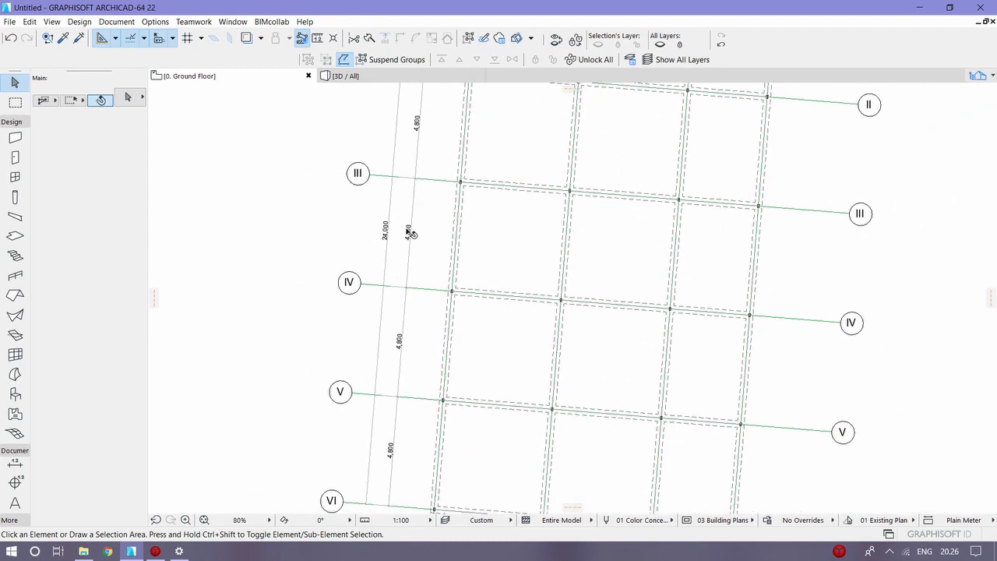
pyautogui.moveTo(407, 216); pyautogui.dragTo(433, 214)
pyautogui.moveTo(592, 349); pyautogui.dragTo(548, 309, button='middle')
pyautogui.scroll(-2, 548, 309)
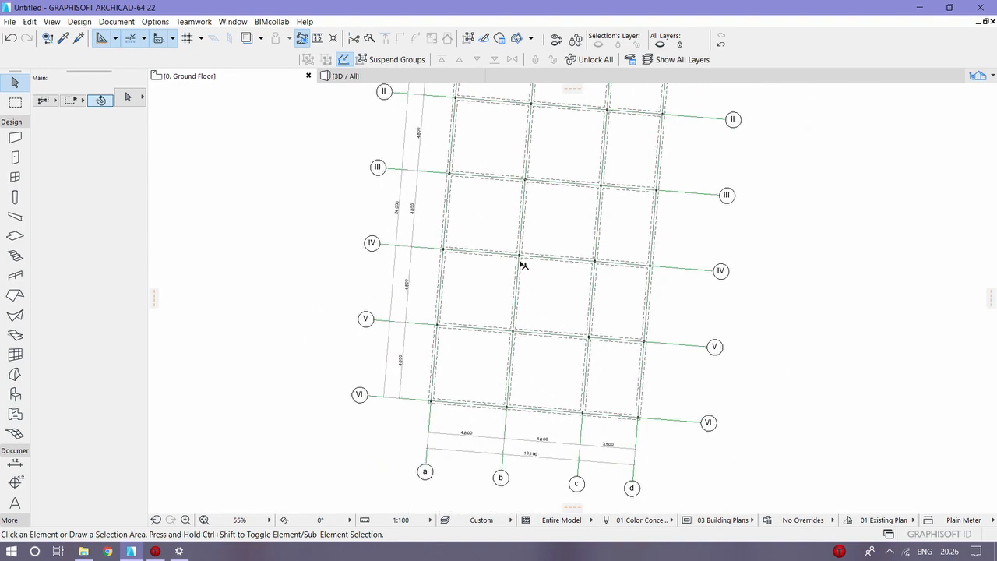
# Step: Select the column at the intersection of grid lines b and IV
pyautogui.scroll(4, 513, 253)
pyautogui.scroll(3, 514, 253)
pyautogui.click(533, 230)
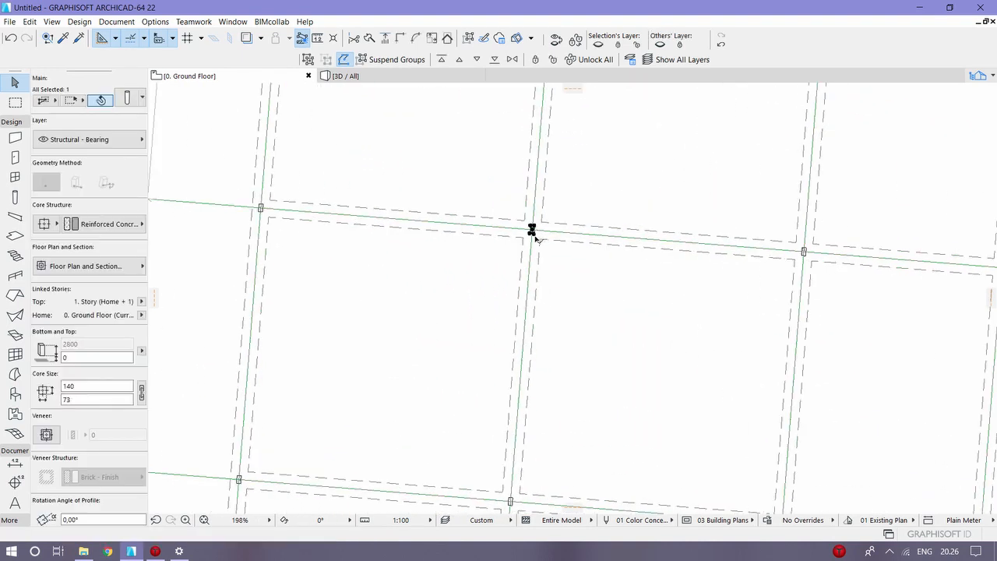
pyautogui.scroll(-2, 517, 248)
pyautogui.moveTo(516, 248); pyautogui.dragTo(409, 292, button='middle')
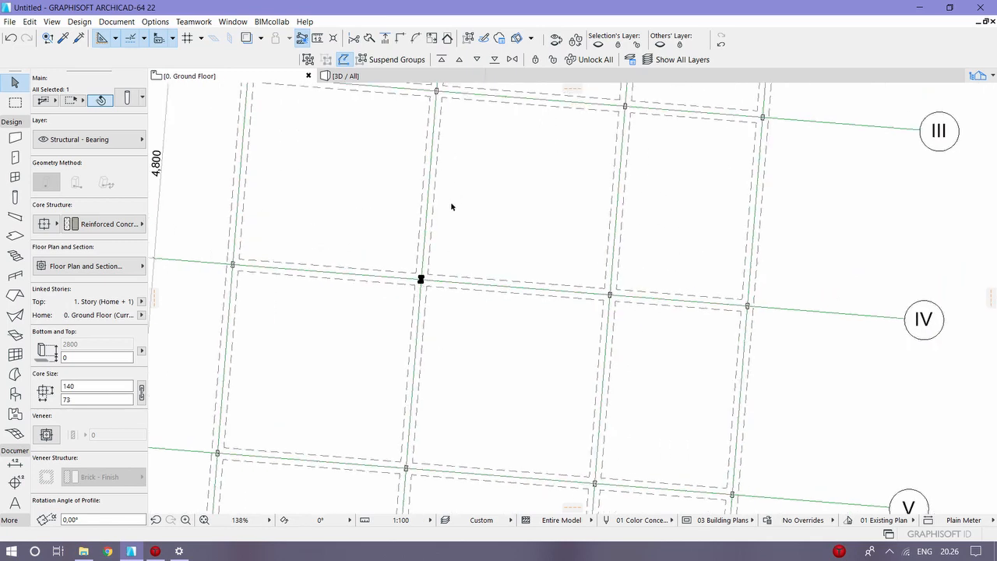
# Step: Deselect the column and examine the overall layout of the grid, from line I down to line VI, on the floor plan
pyautogui.click(505, 247)
pyautogui.scroll(-4, 434, 374)
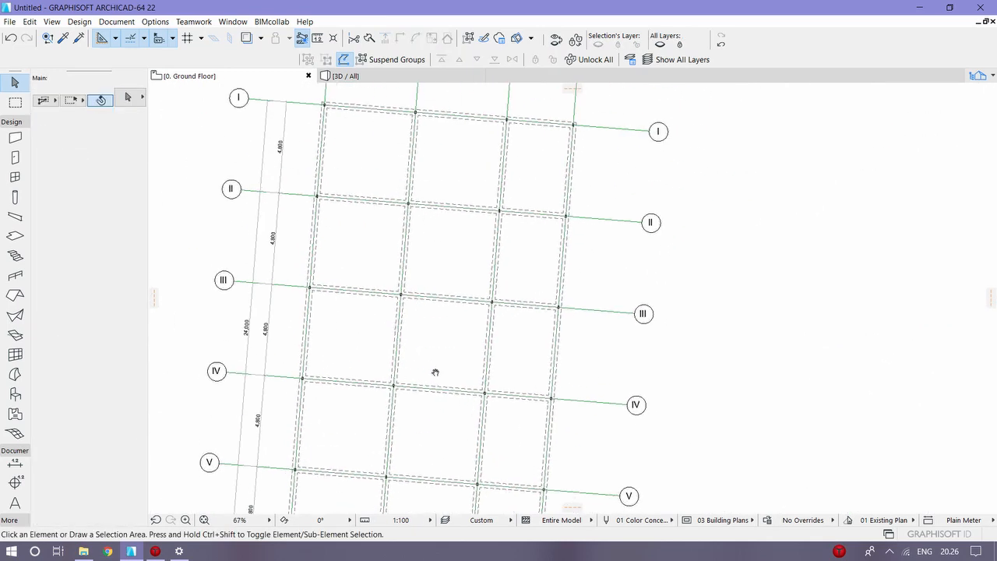
pyautogui.moveTo(438, 210); pyautogui.dragTo(425, 408, button='middle')
pyautogui.scroll(-1, 420, 350)
pyautogui.moveTo(417, 321); pyautogui.dragTo(430, 127, button='middle')
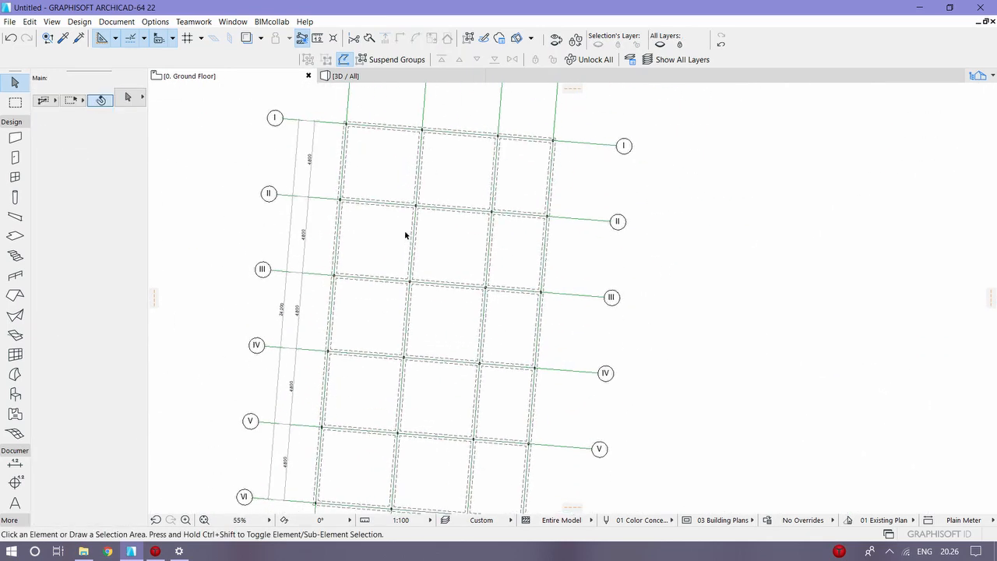
pyautogui.scroll(-1, 405, 210)
pyautogui.moveTo(405, 205); pyautogui.dragTo(393, 118, button='middle')
pyautogui.scroll(1, 393, 118)
pyautogui.moveTo(350, 166); pyautogui.dragTo(358, 211, button='middle')
pyautogui.scroll(-4, 358, 209)
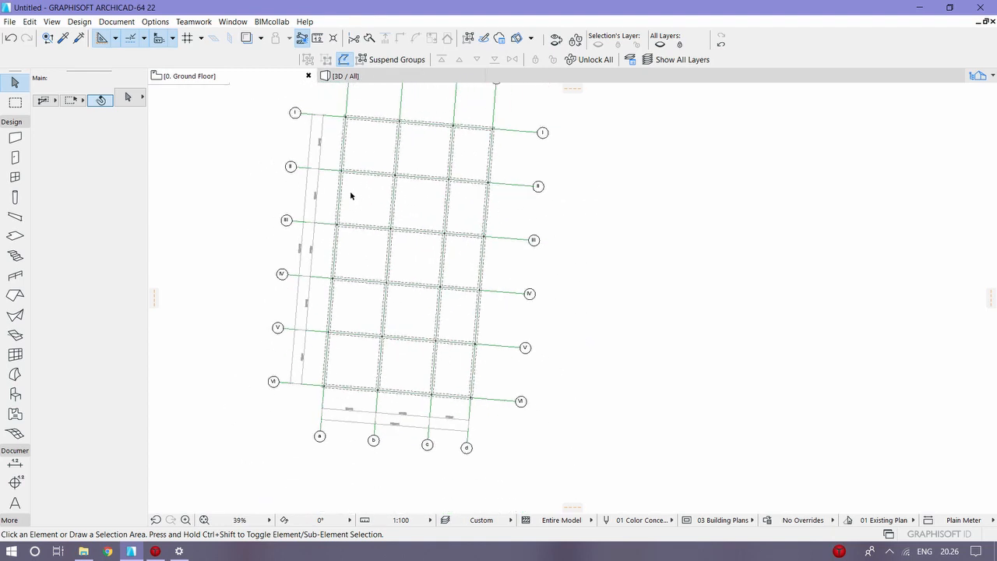
# Step: Enclose the whole grid system in an all-stories marquee and show only the marquee contents in 3D, fitted to the window
pyautogui.click(15, 102)
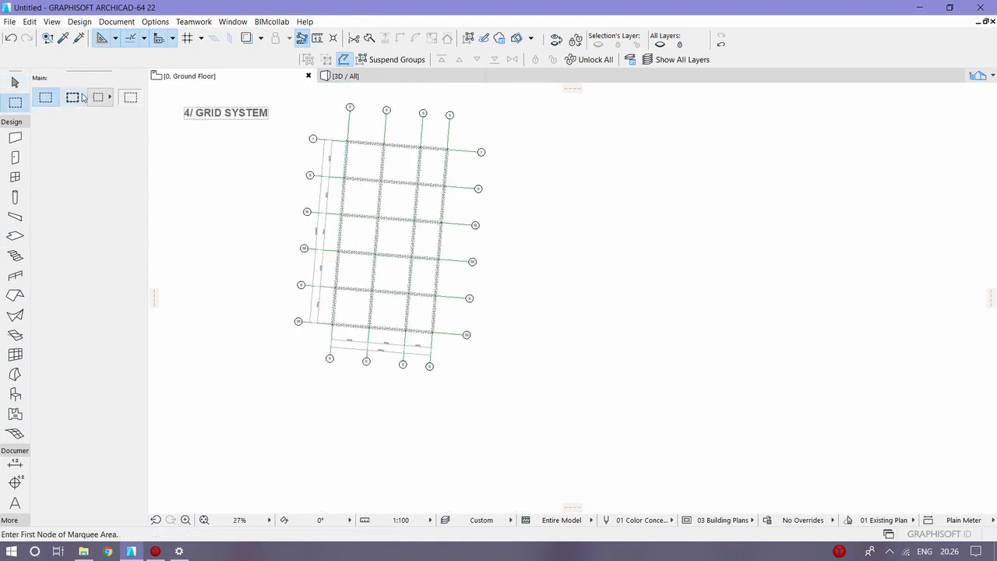
pyautogui.moveTo(294, 366); pyautogui.dragTo(527, 101)
pyautogui.rightClick(586, 142)
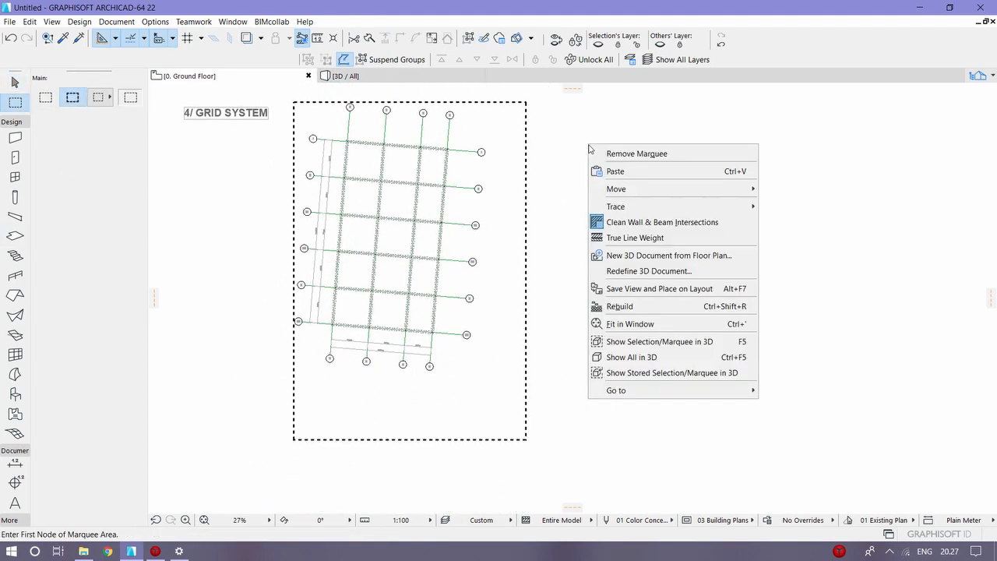
pyautogui.click(673, 341)
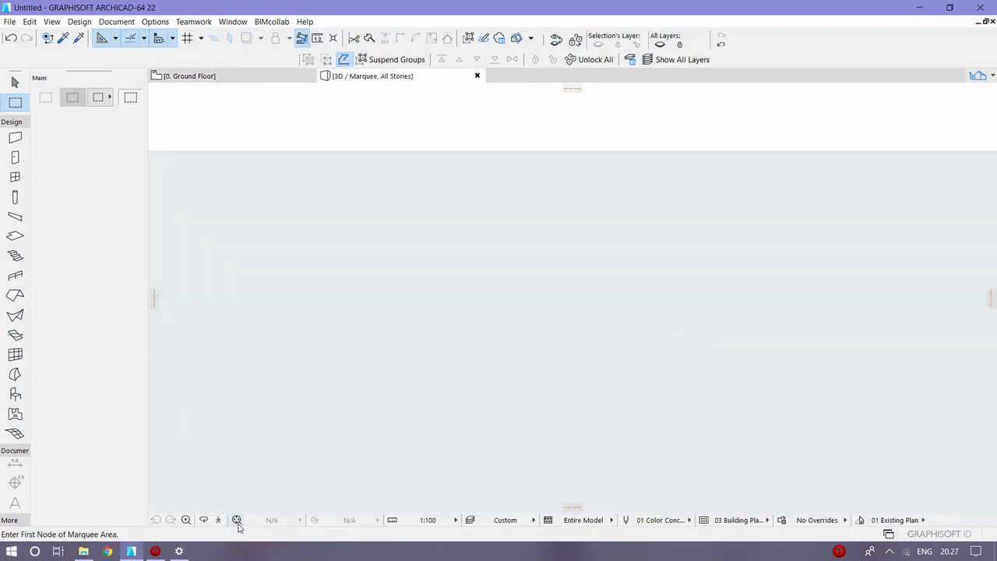
pyautogui.click(236, 520)
# Step: Explore the 3D grid structure in fly mode, moving around and beneath its columns and beams
pyautogui.click(218, 519)
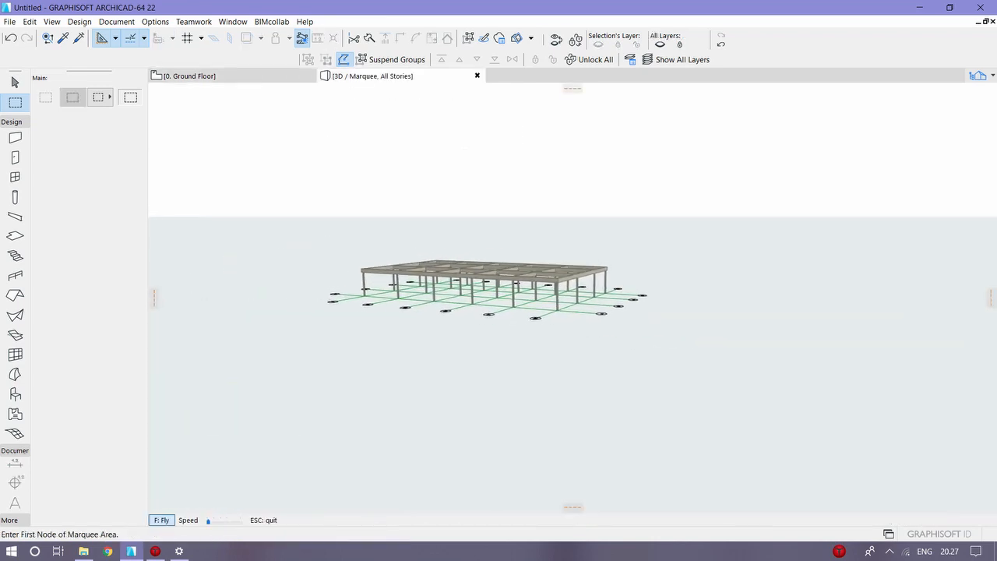
pyautogui.press('Up')
pyautogui.press('Right')
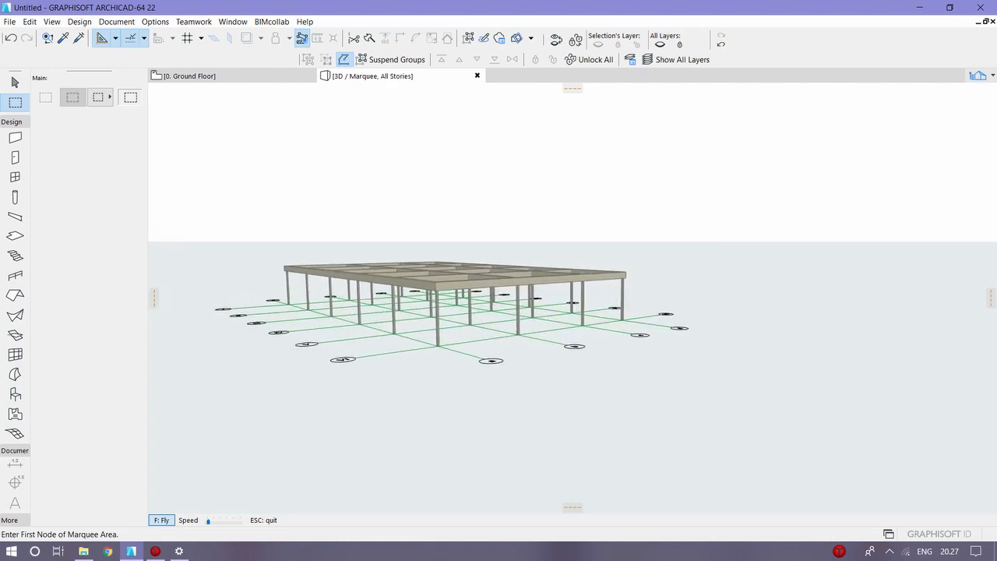
pyautogui.press('Right')
pyautogui.press('Up')
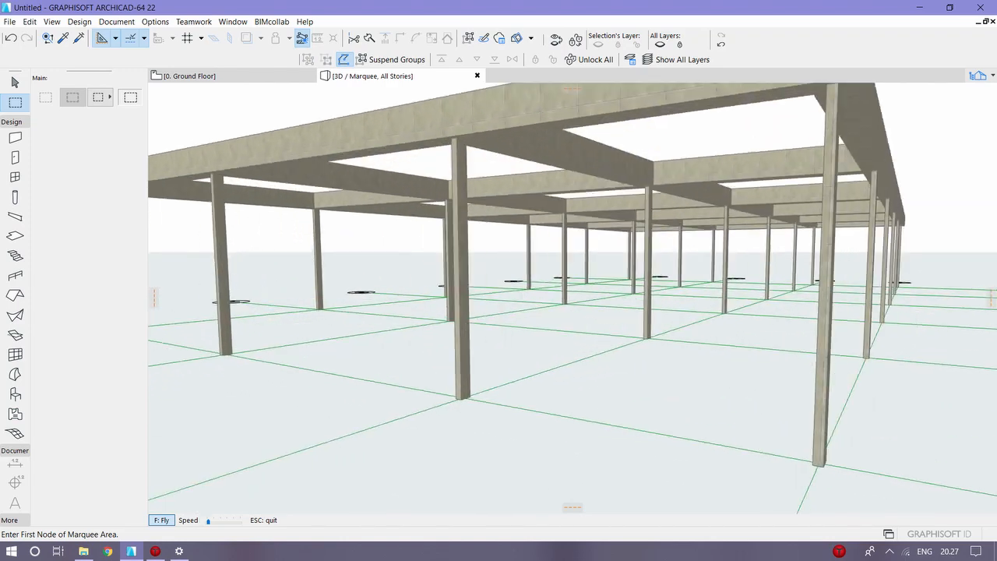
pyautogui.press('Left')
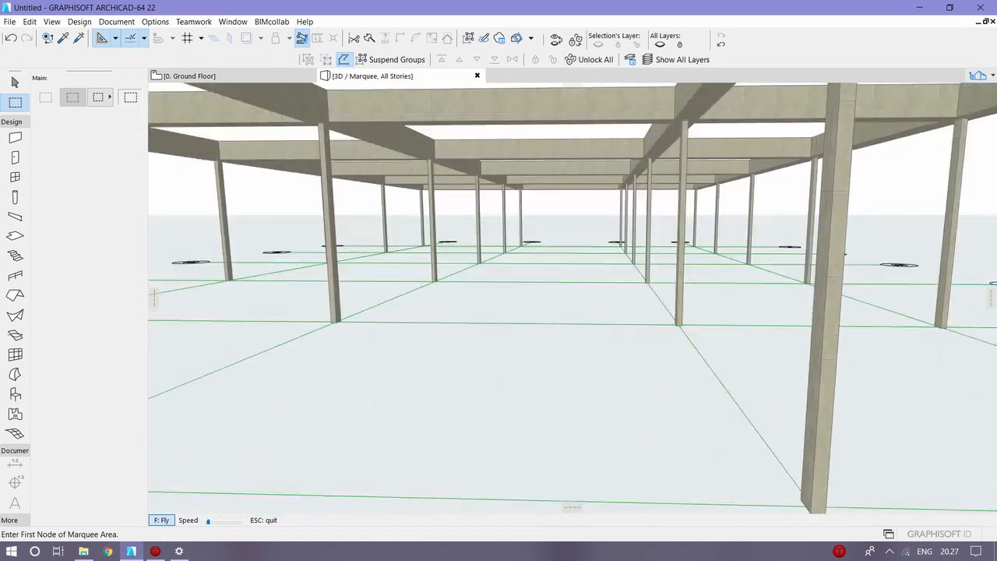
pyautogui.press('Up')
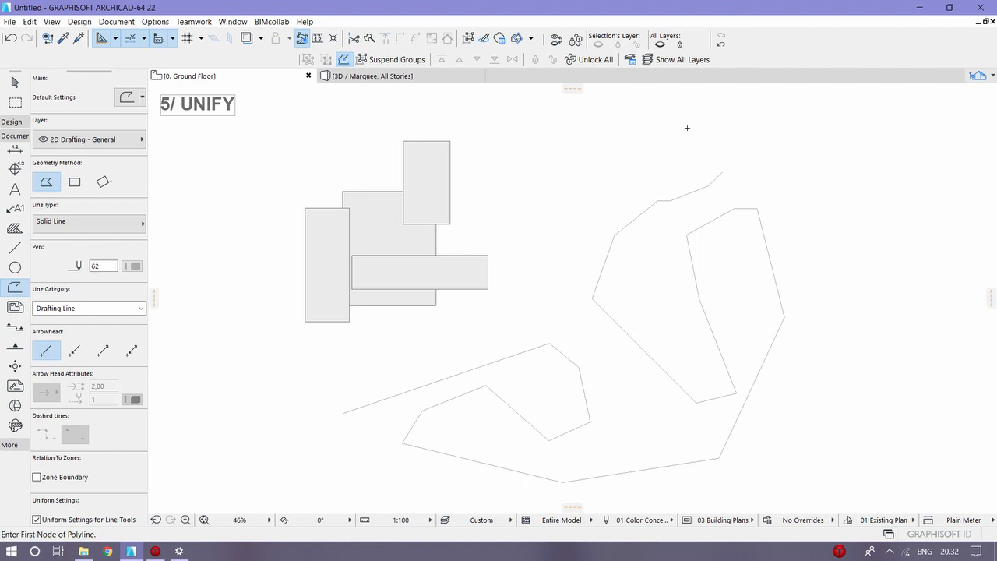
# Step: Leave the Polyline tool and check individually which segments belong to each of the separate polylines
pyautogui.press('Escape')
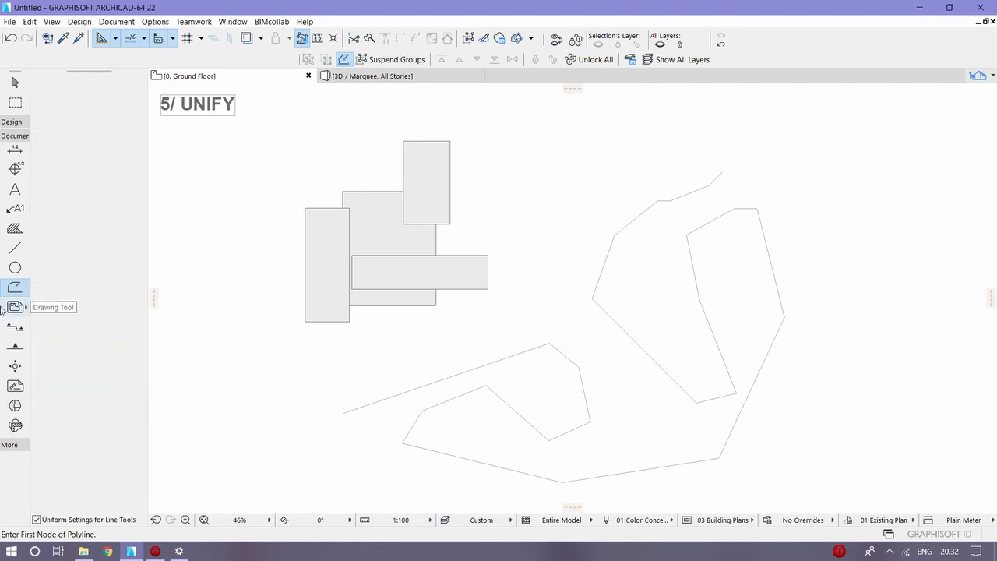
pyautogui.click(578, 366)
pyautogui.press('Escape')
pyautogui.click(629, 473)
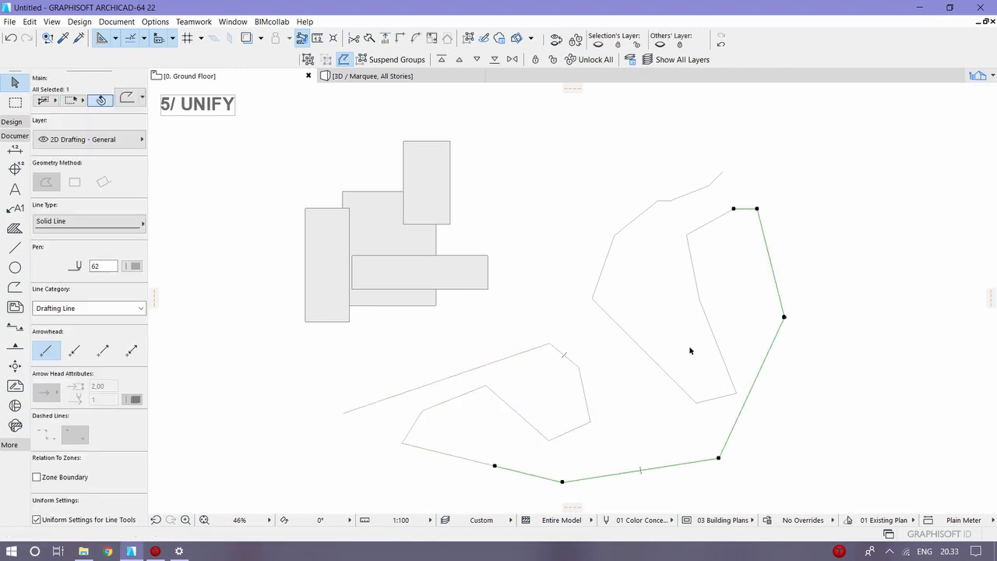
pyautogui.press('Escape')
pyautogui.click(722, 353)
pyautogui.press('Escape')
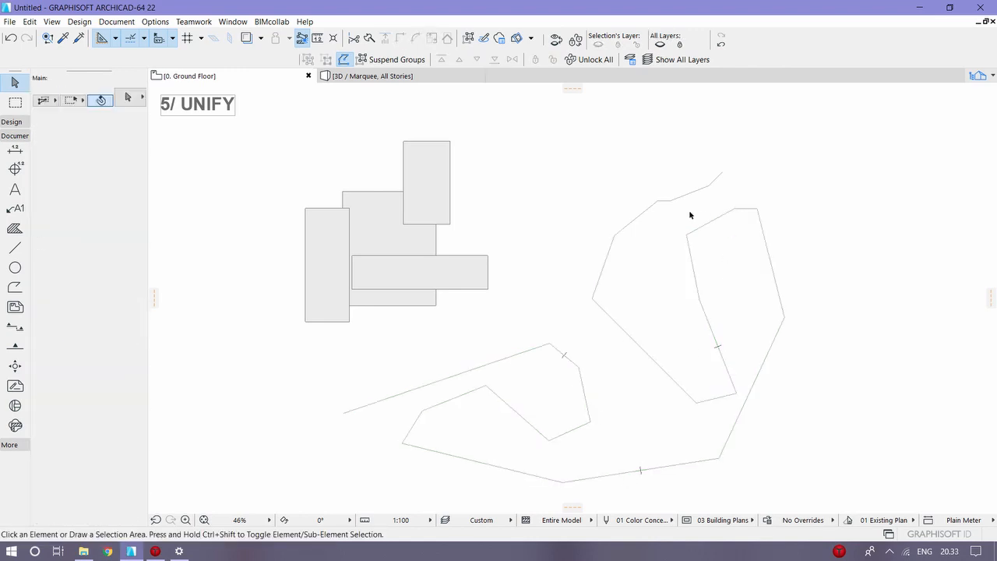
pyautogui.click(680, 201)
# Step: Select all four connected polylines and unify them into a single polyline
pyautogui.moveTo(740, 145); pyautogui.dragTo(622, 405)
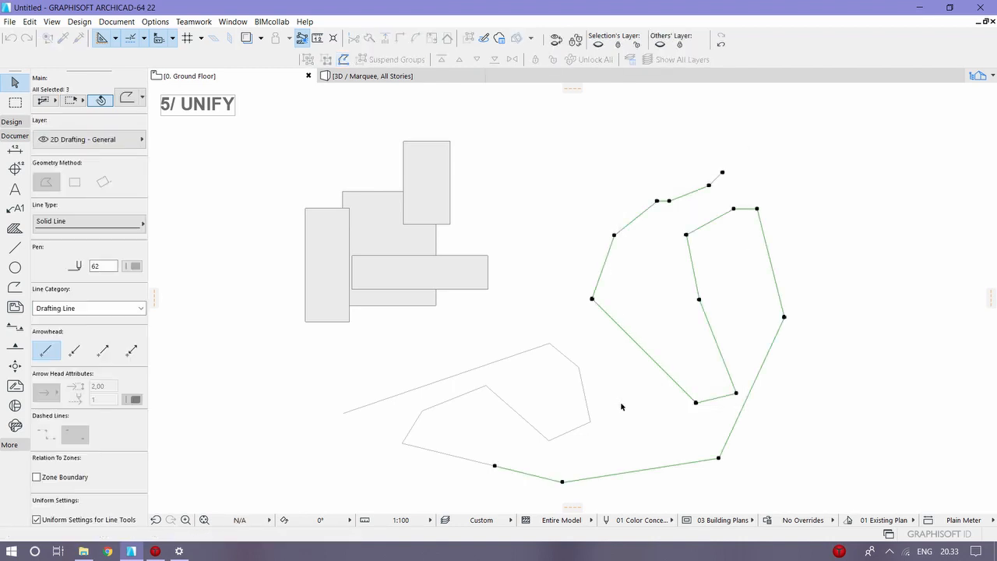
pyautogui.click(590, 438)
pyautogui.click(467, 362)
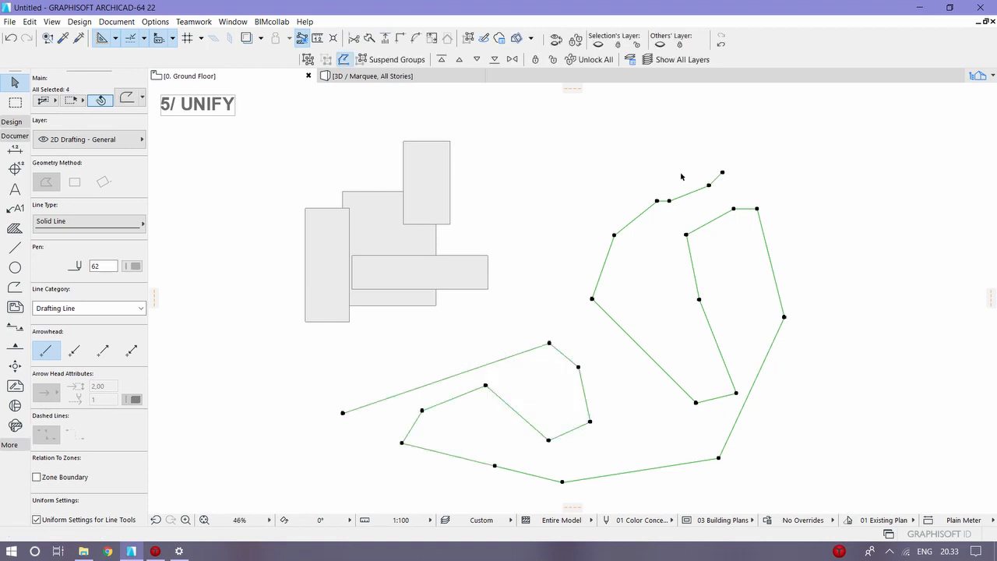
pyautogui.click(51, 21)
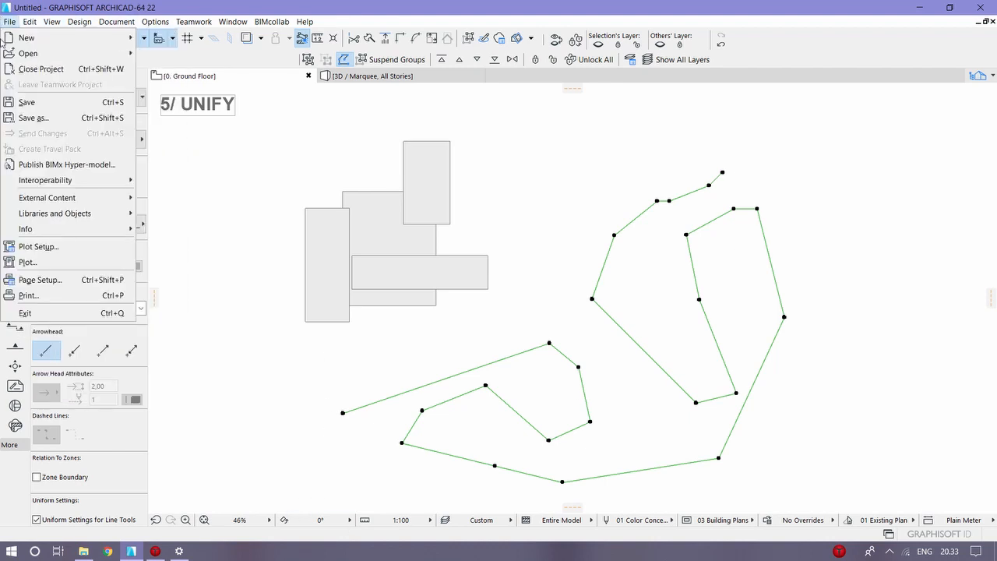
pyautogui.moveTo(29, 22)
pyautogui.moveTo(102, 300)
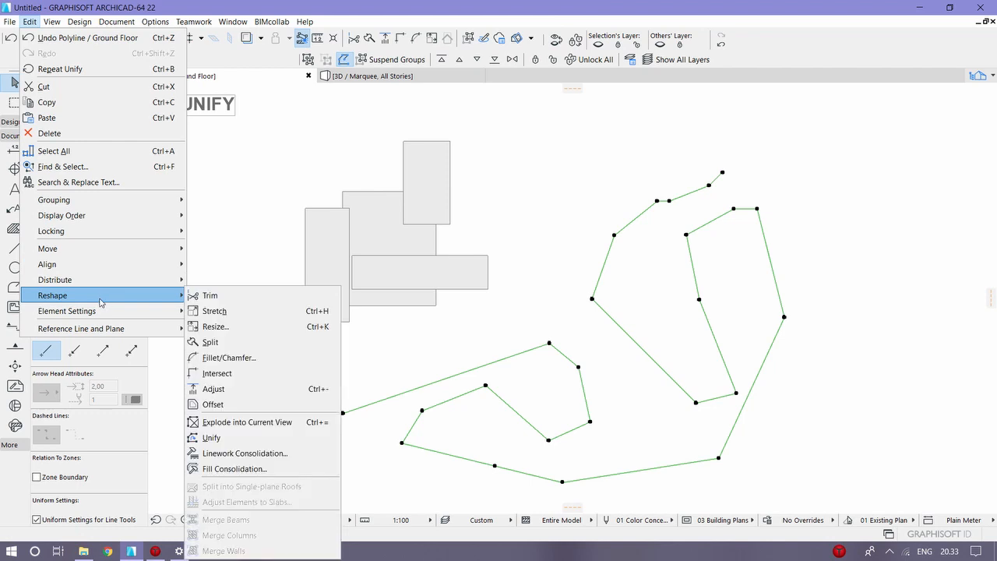
pyautogui.click(249, 441)
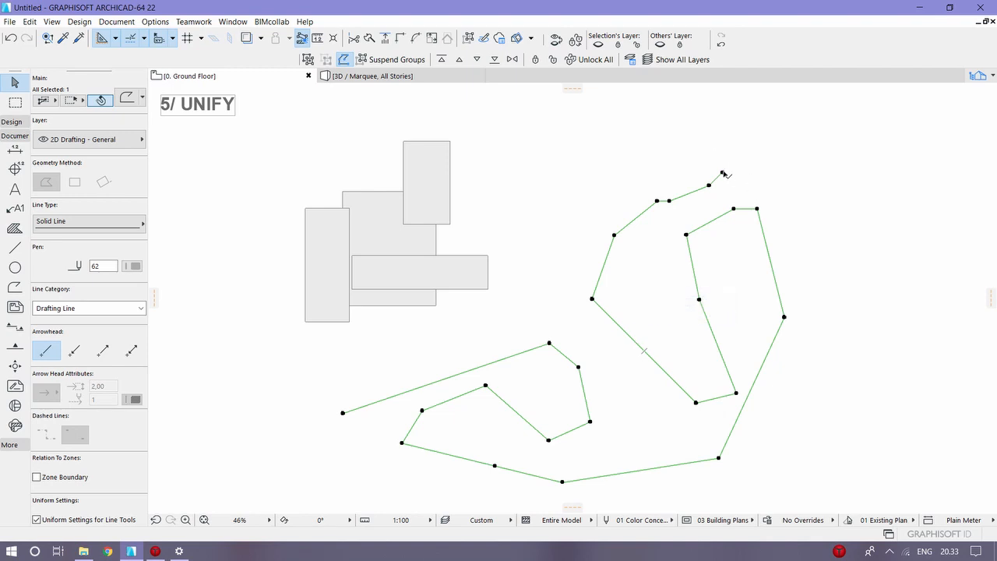
pyautogui.click(332, 441)
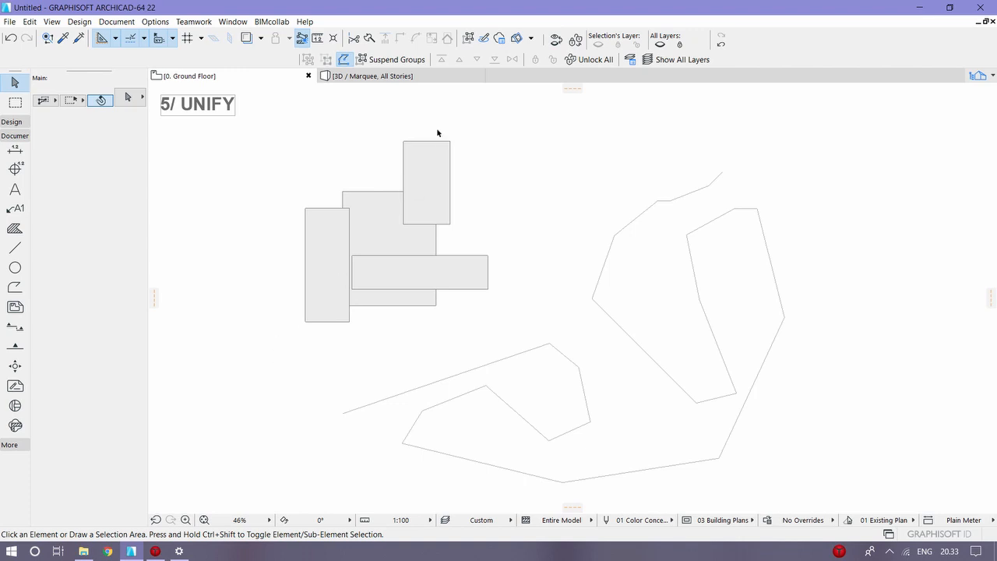
# Step: Check each of the four overlapping rectangular fills individually to identify the separate elements
pyautogui.click(436, 168)
pyautogui.click(355, 234)
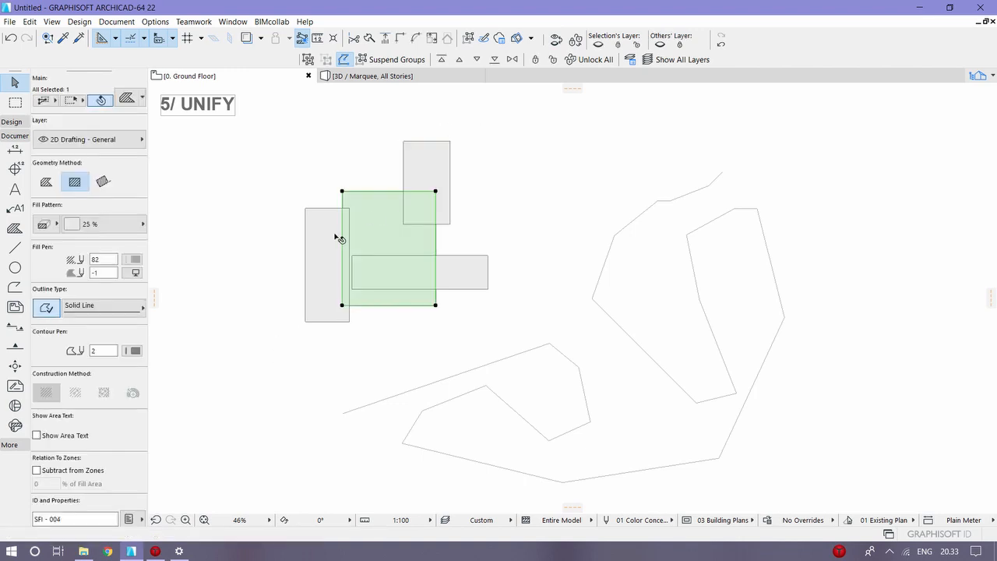
pyautogui.click(335, 254)
pyautogui.click(471, 273)
pyautogui.click(394, 345)
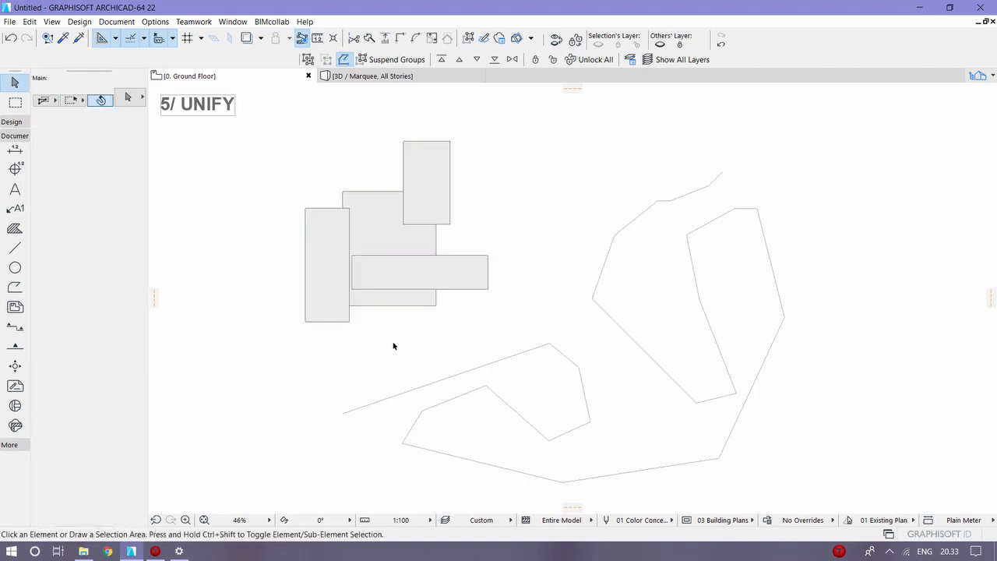
pyautogui.click(269, 352)
# Step: Select the four overlapping fills and open the Fill Consolidation settings for them
pyautogui.click(455, 200)
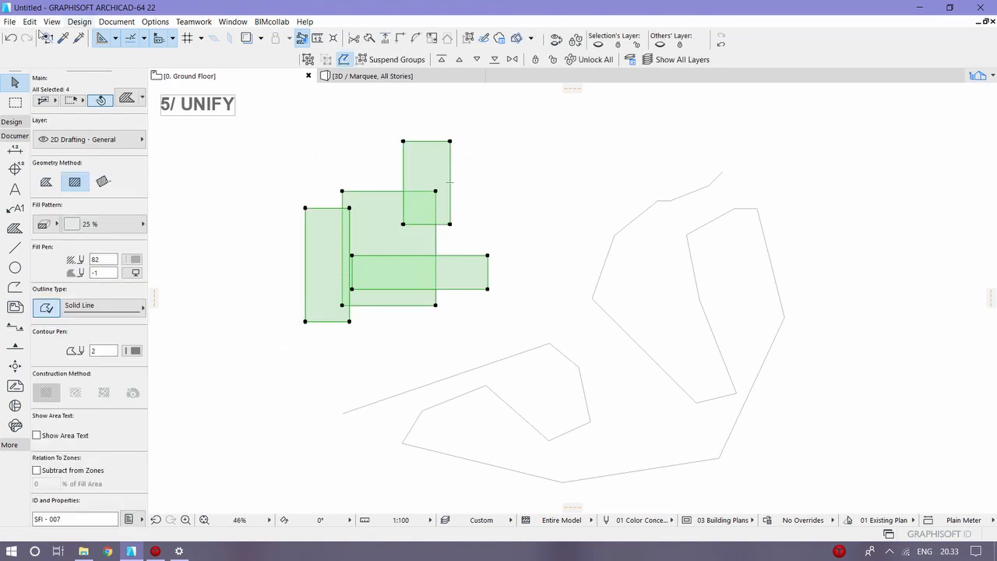
pyautogui.click(31, 22)
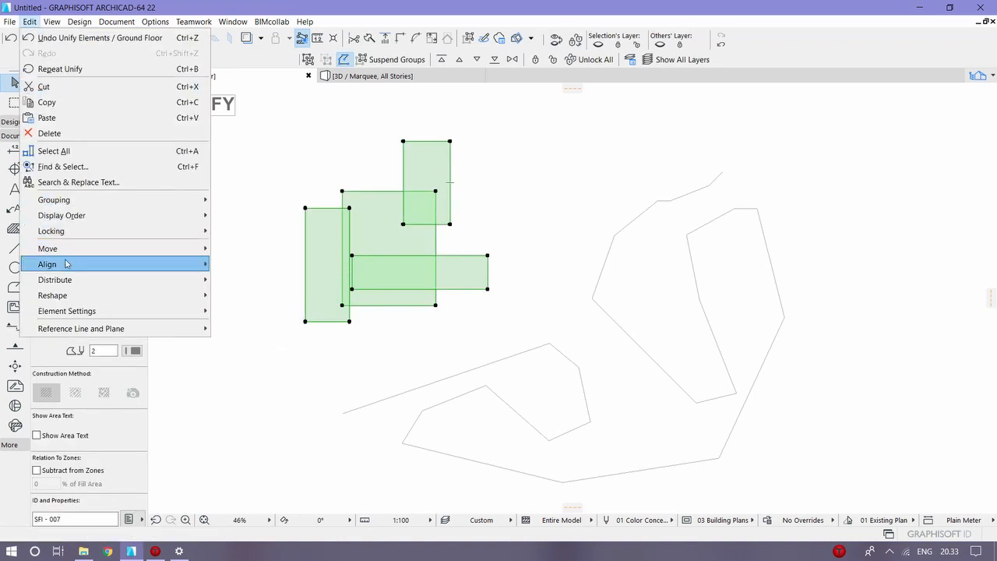
pyautogui.moveTo(110, 294)
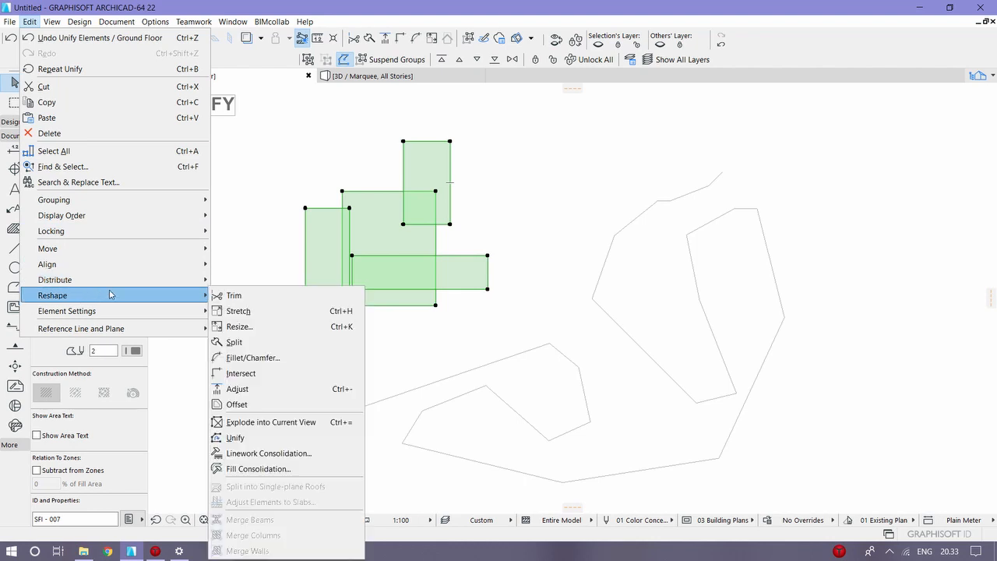
pyautogui.click(292, 470)
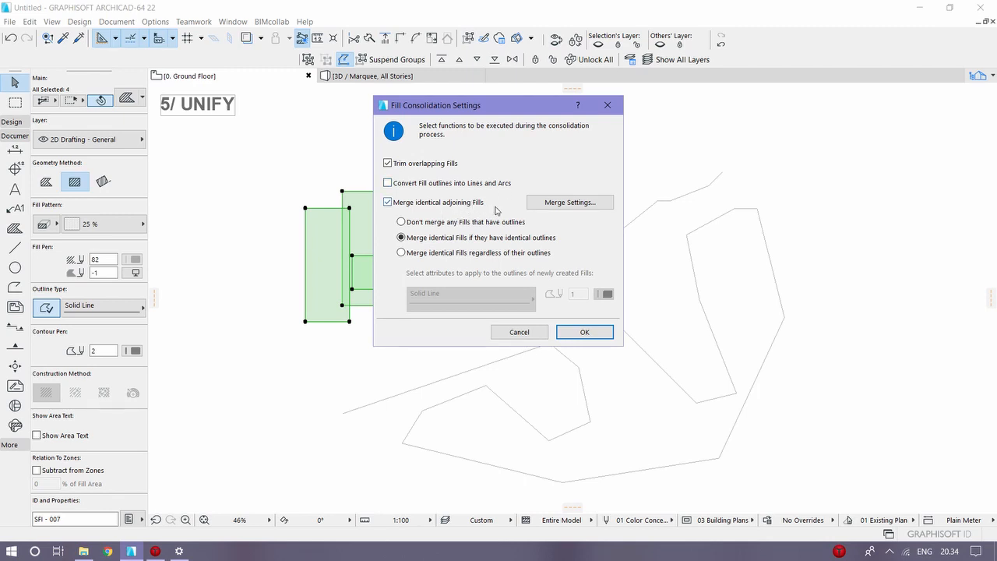
# Step: Ignore category when merging, assign Drafting fill to new fills, and consolidate the fills with overlaps trimmed and identical fills with identical outlines merged
pyautogui.click(547, 203)
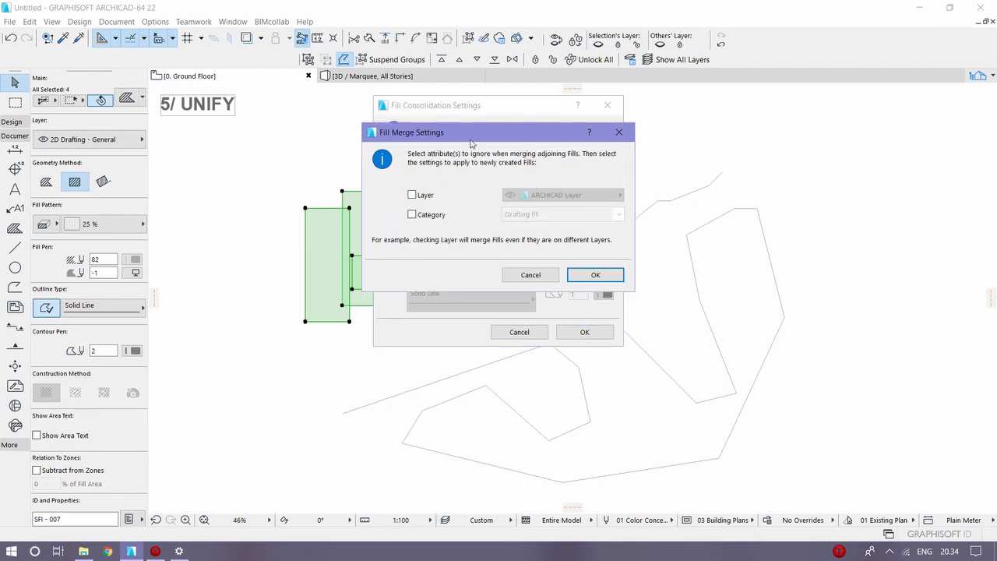
pyautogui.click(429, 199)
pyautogui.click(429, 199)
pyautogui.click(433, 218)
pyautogui.click(434, 218)
pyautogui.click(433, 218)
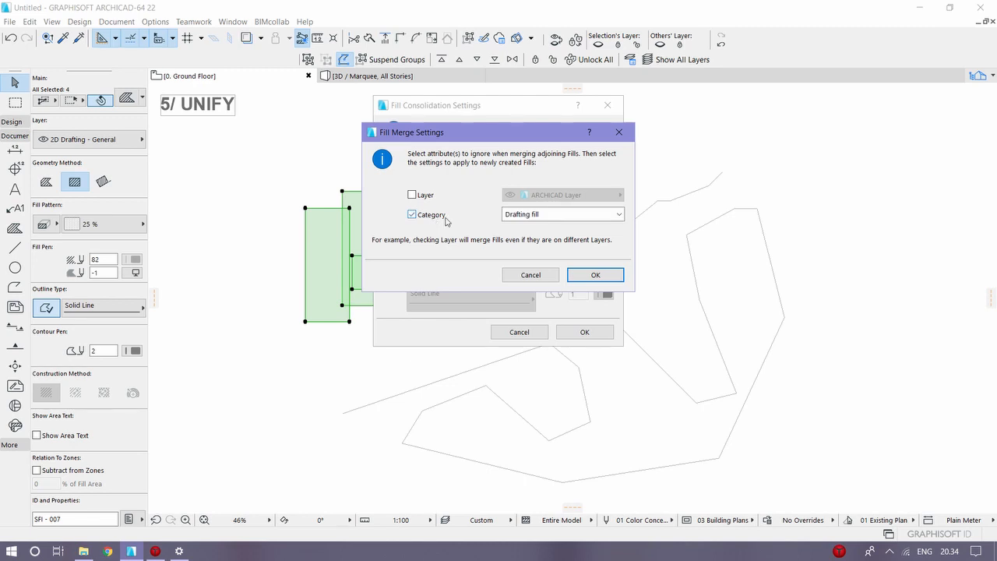
pyautogui.click(516, 216)
pyautogui.click(516, 216)
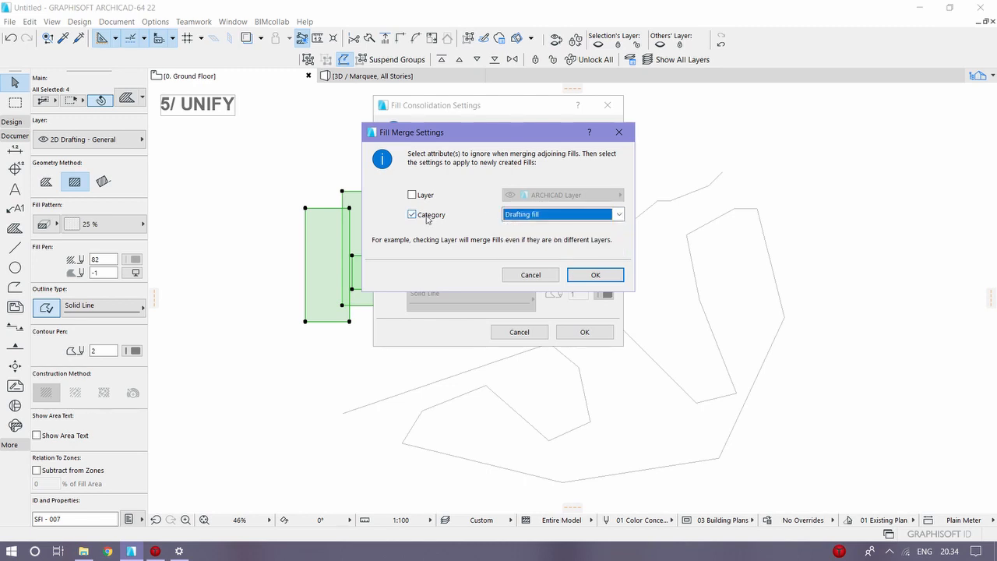
pyautogui.click(589, 274)
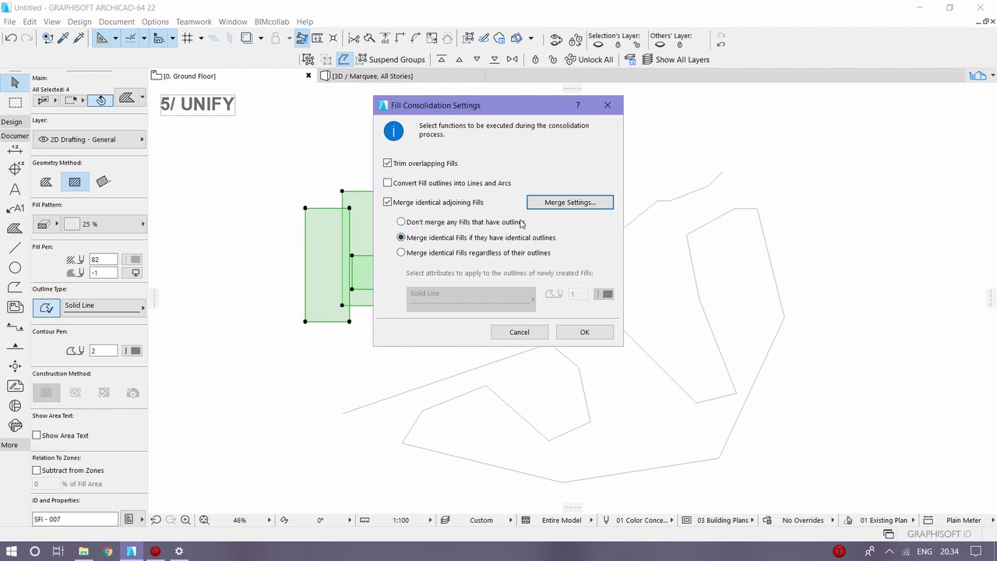
pyautogui.click(589, 333)
pyautogui.click(533, 289)
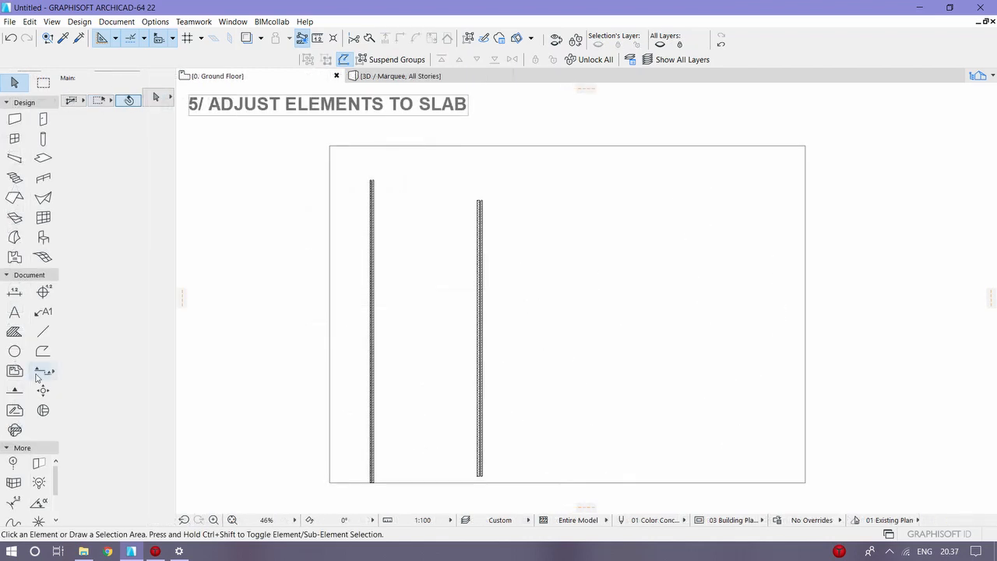
# Step: Examine the settings of the rectangular slab and the longer wall drawn on it
pyautogui.click(677, 341)
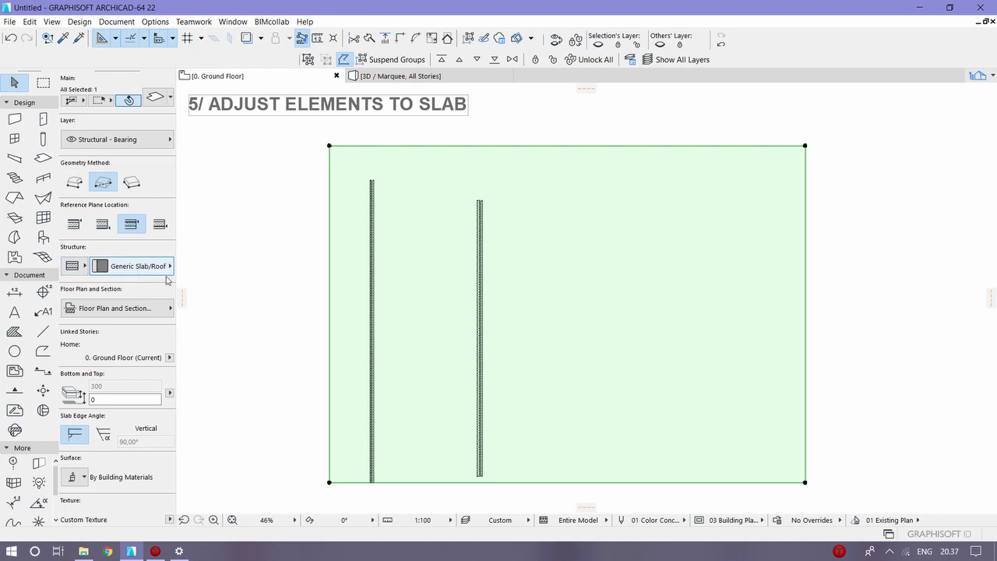
pyautogui.press('Escape')
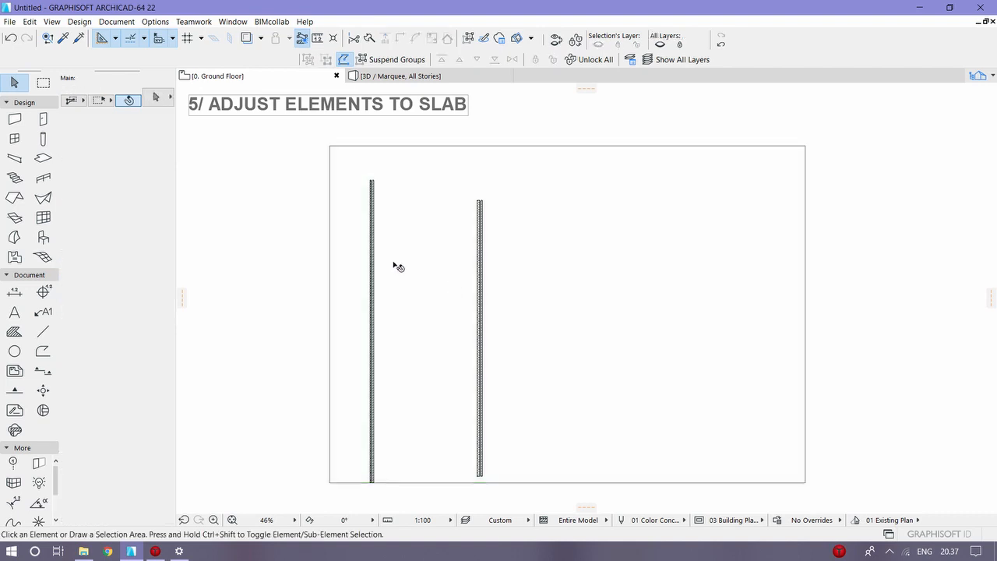
pyautogui.click(373, 199)
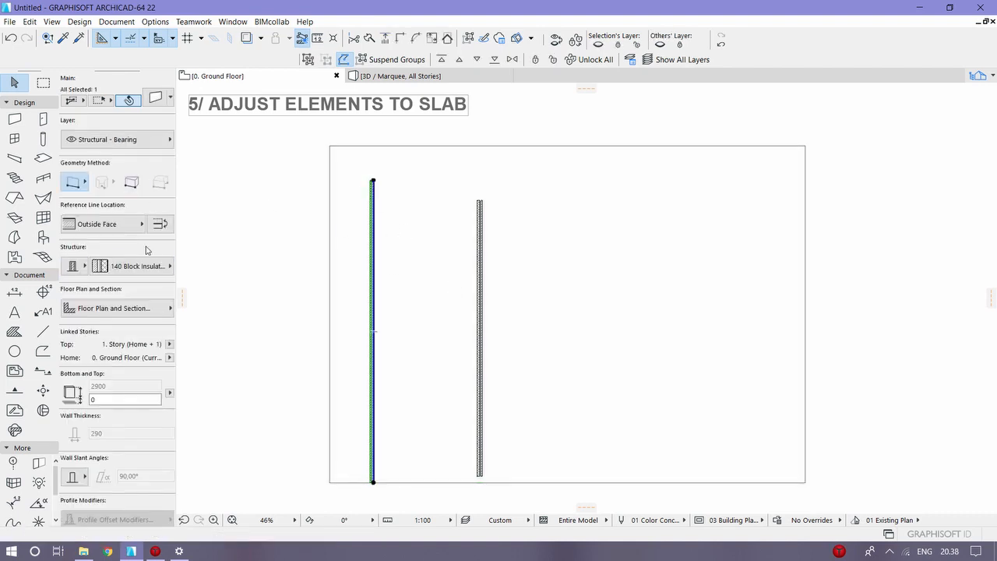
pyautogui.press('Escape')
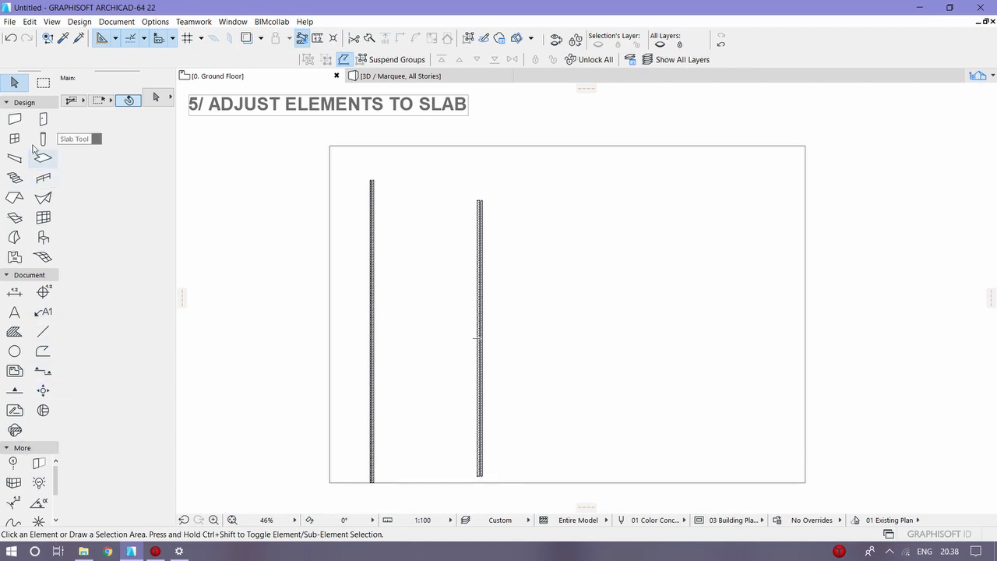
# Step: Activate the Section tool for cutting through the two walls, and open Adjust Elements to Slabs for both walls in the building section
pyautogui.click(9, 102)
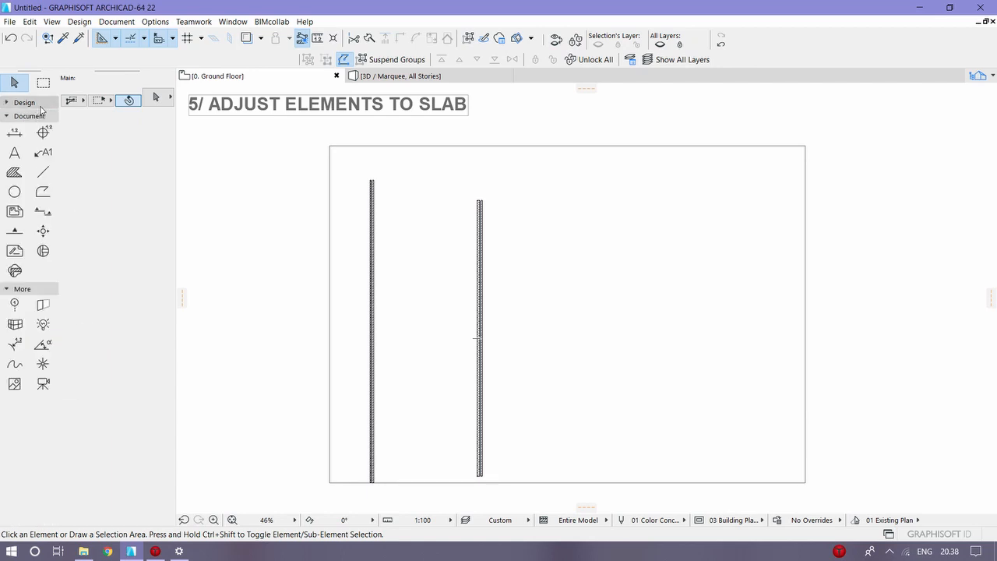
pyautogui.click(42, 211)
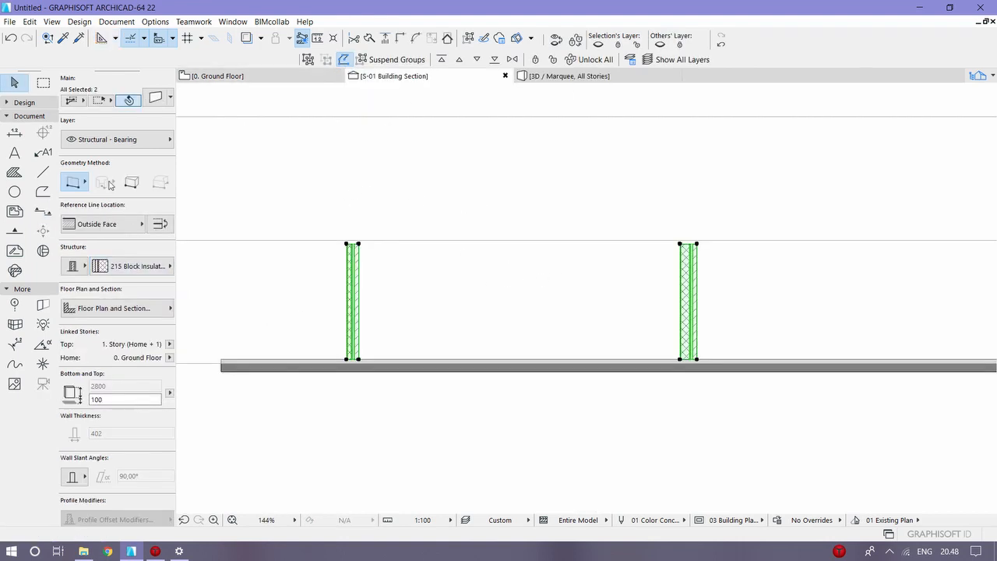
pyautogui.click(51, 21)
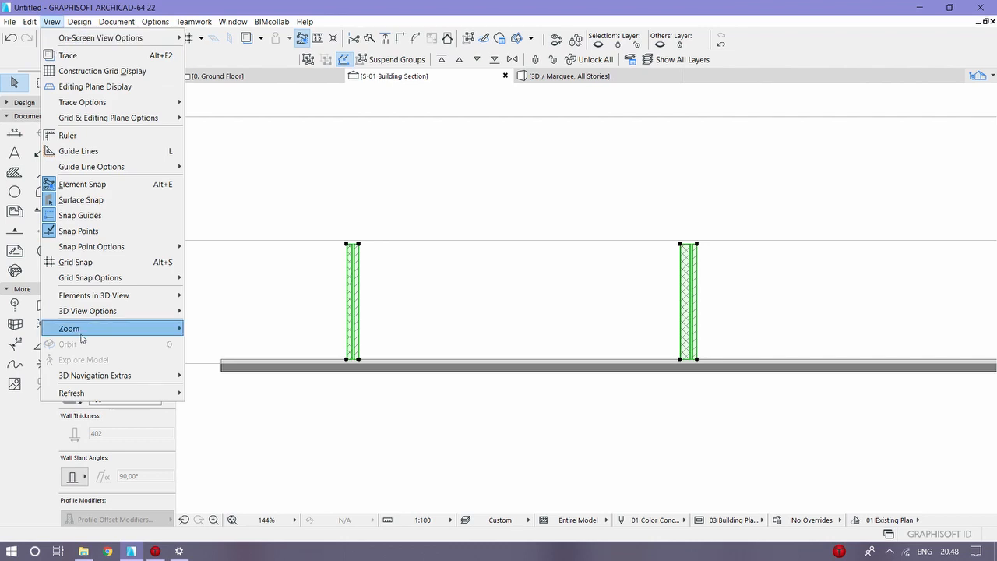
pyautogui.moveTo(29, 21)
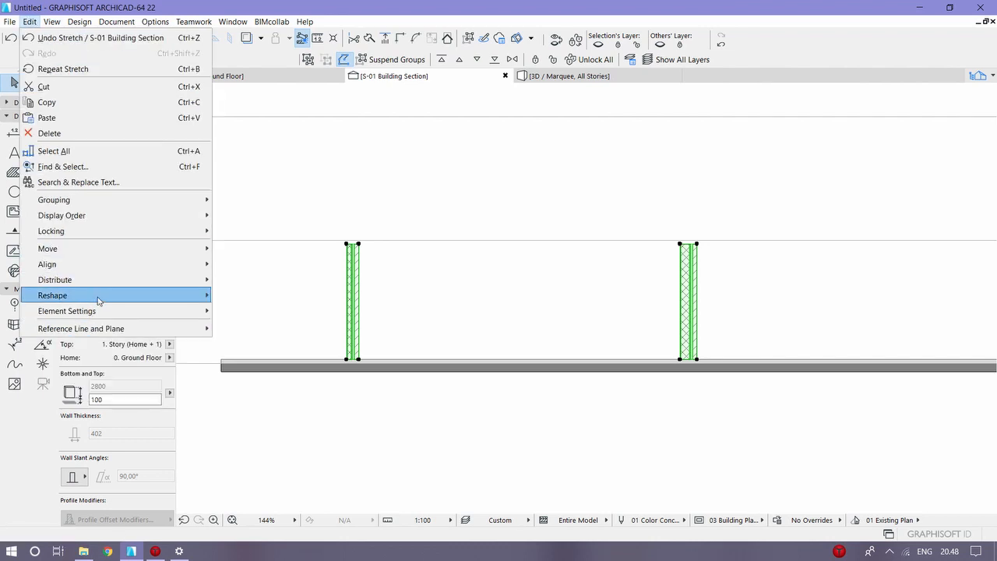
pyautogui.moveTo(99, 301)
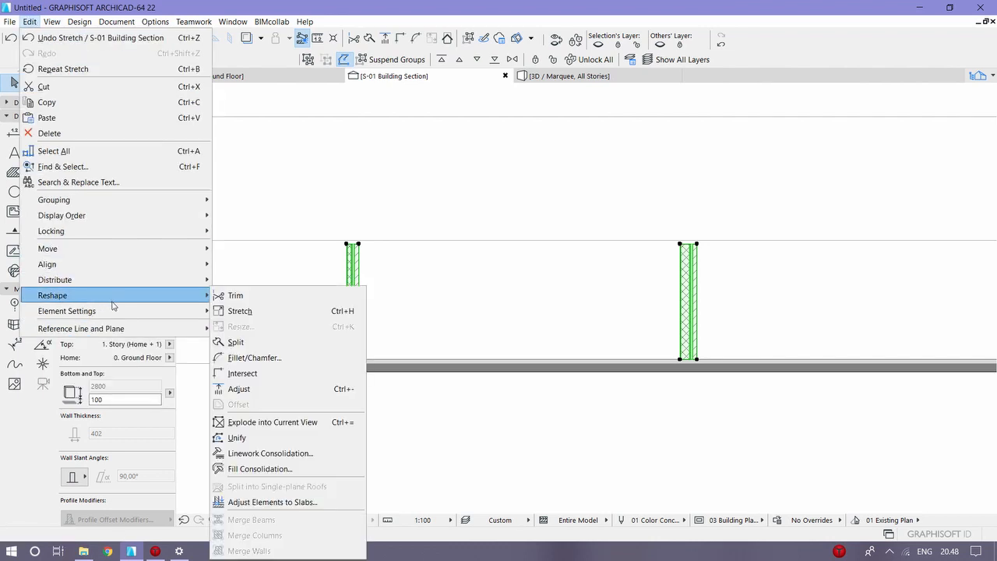
pyautogui.click(263, 503)
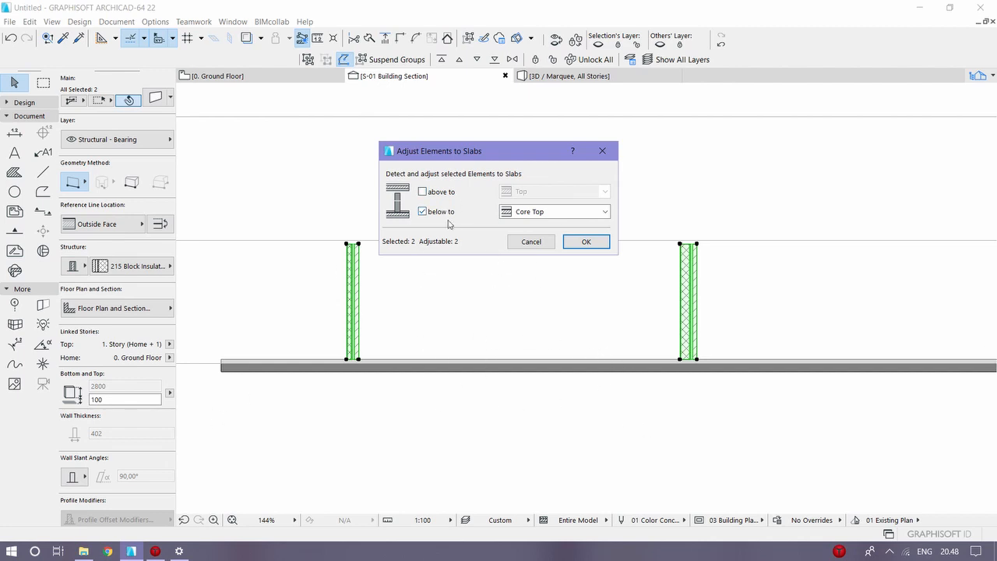
# Step: Adjust both selected walls to the Core Top of the slab below and clear the selection
pyautogui.click(604, 212)
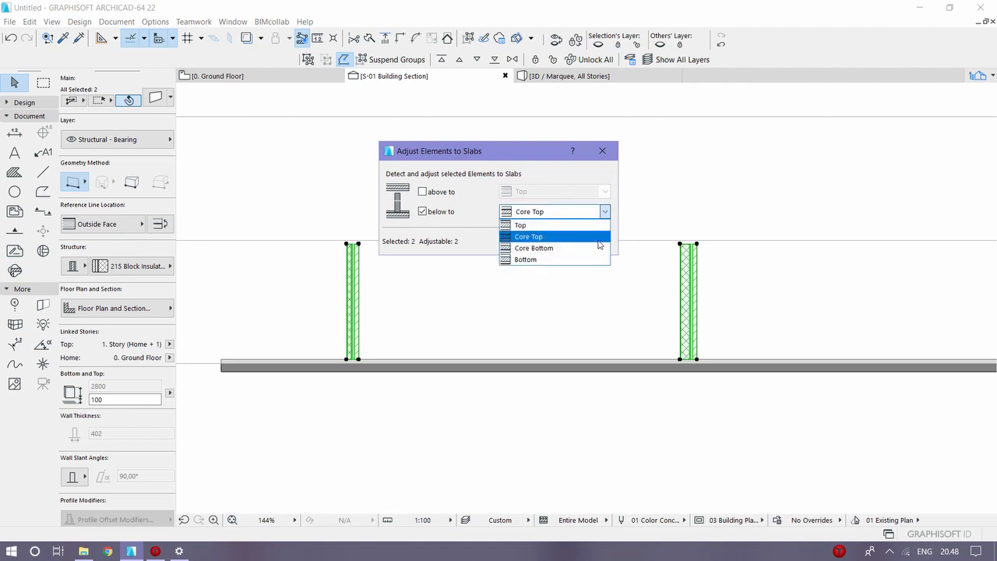
pyautogui.click(581, 234)
pyautogui.click(587, 241)
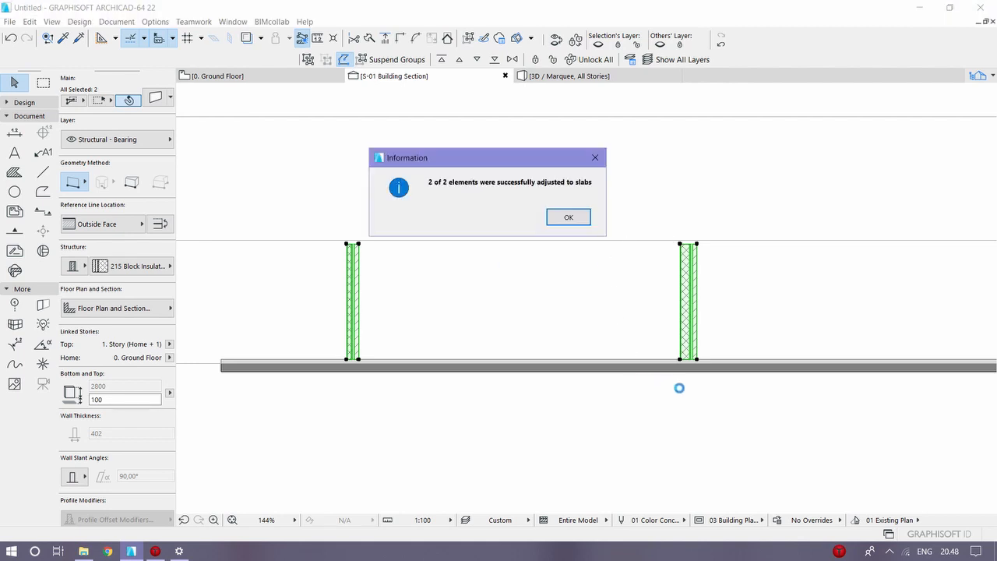
pyautogui.click(582, 217)
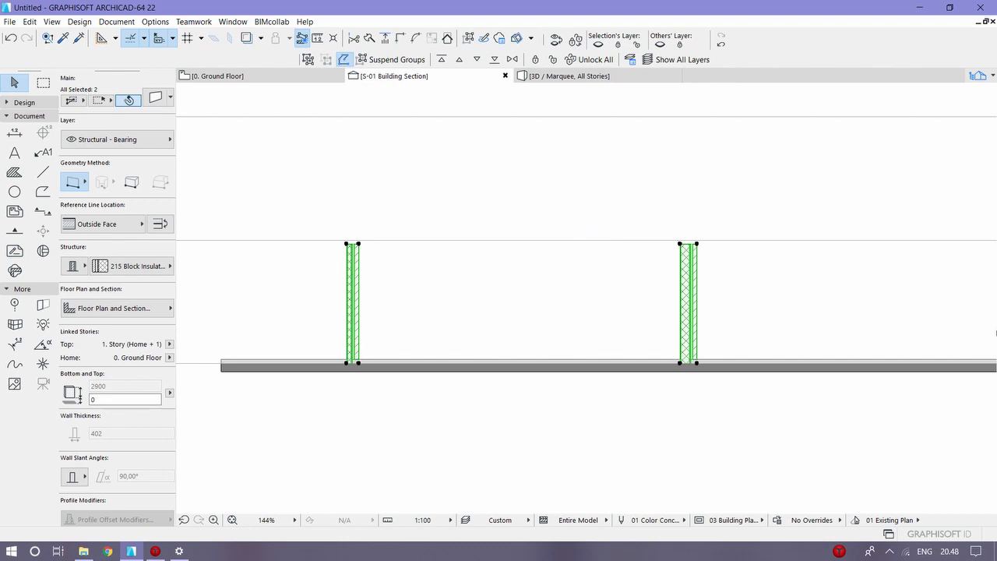
pyautogui.press('Escape')
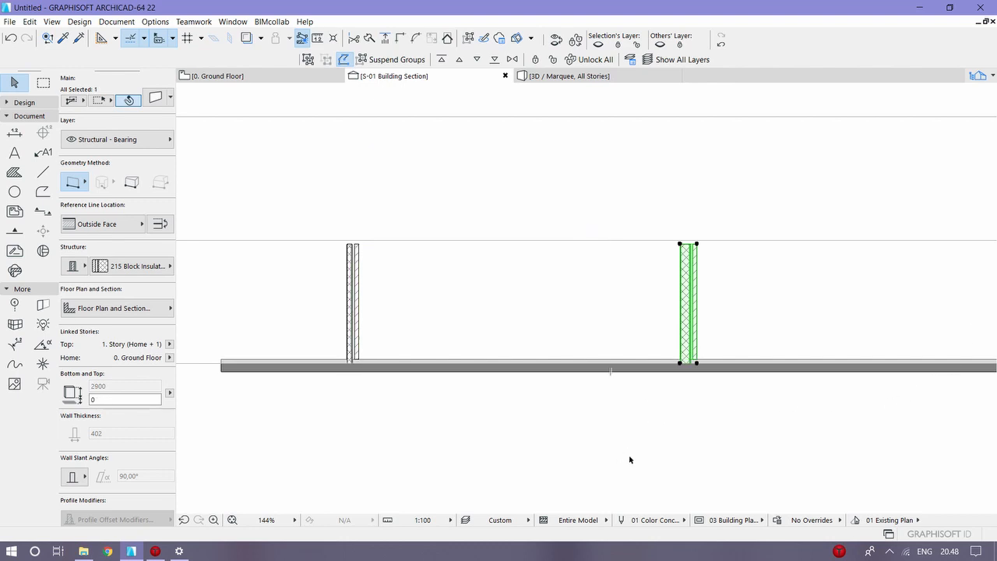
pyautogui.click(665, 403)
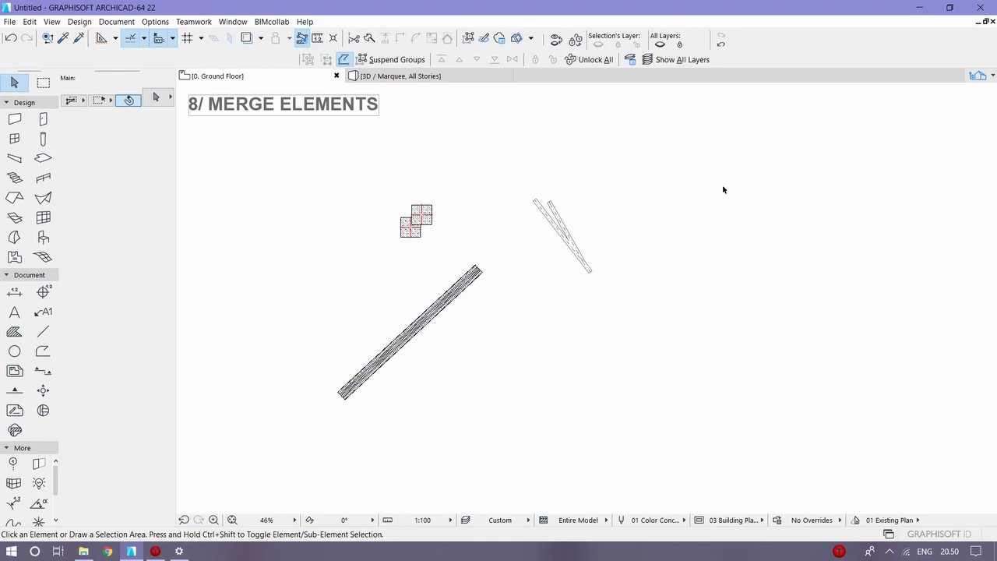
# Step: Select the two overlapping square columns and combine them with Merge Columns
pyautogui.click(431, 206)
pyautogui.click(420, 237)
pyautogui.click(370, 276)
pyautogui.moveTo(366, 265); pyautogui.dragTo(439, 180)
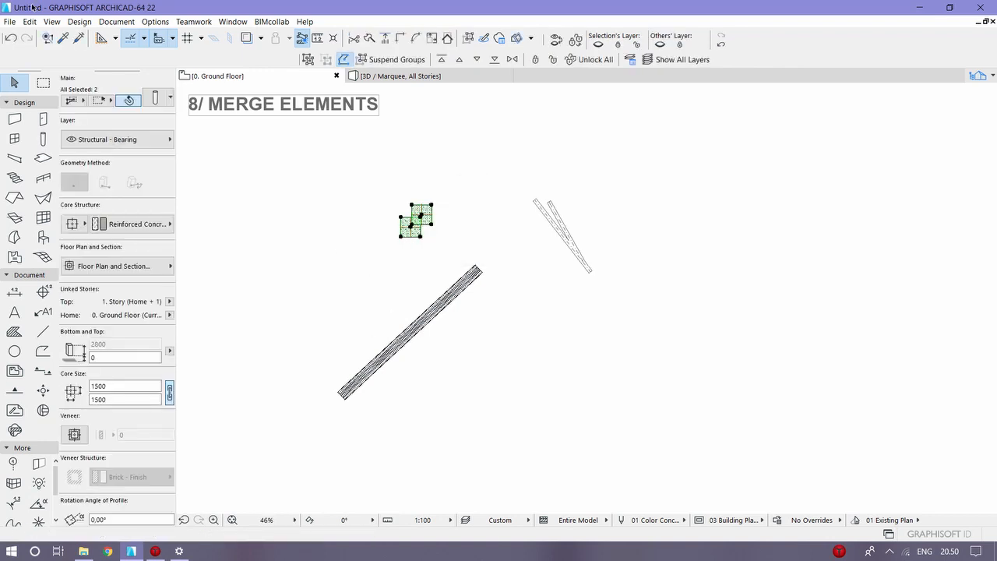
pyautogui.click(52, 21)
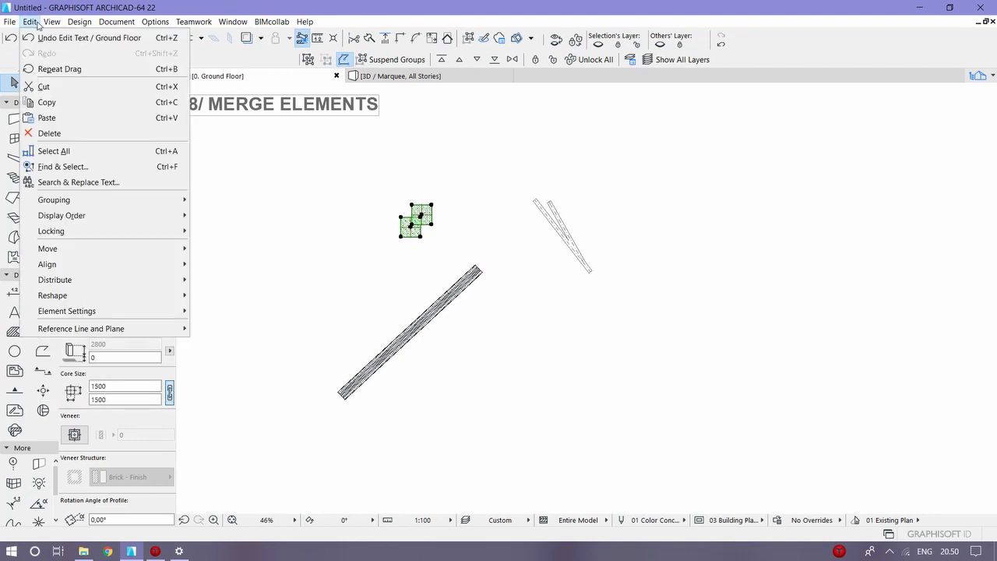
pyautogui.moveTo(126, 298)
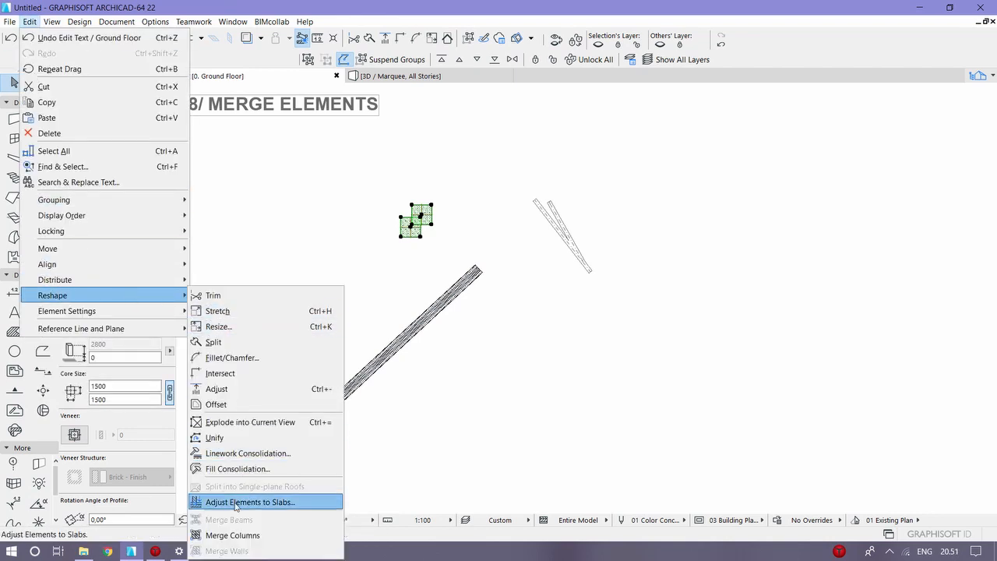
pyautogui.click(237, 536)
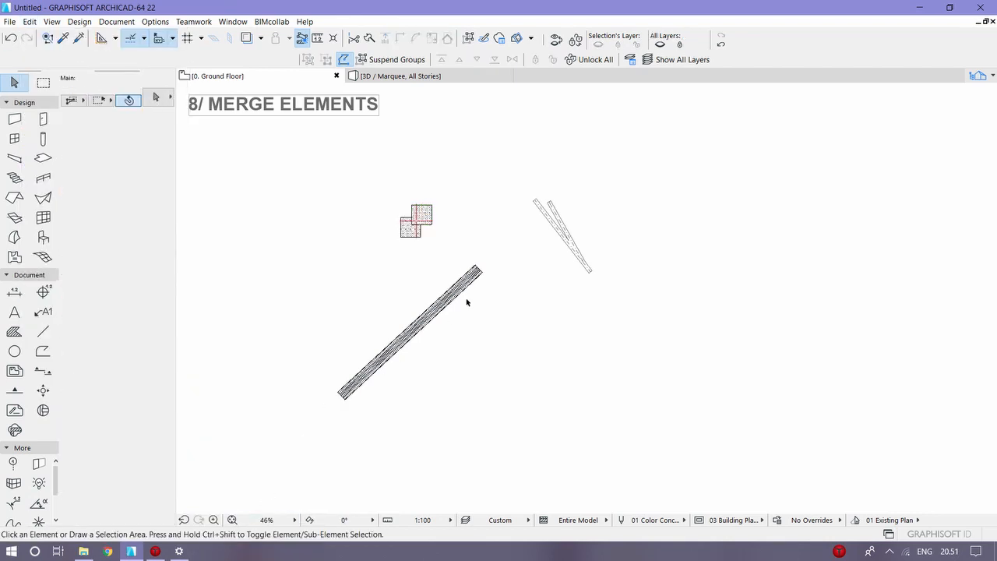
# Step: Examine the profile assigned to the merged column
pyautogui.click(411, 230)
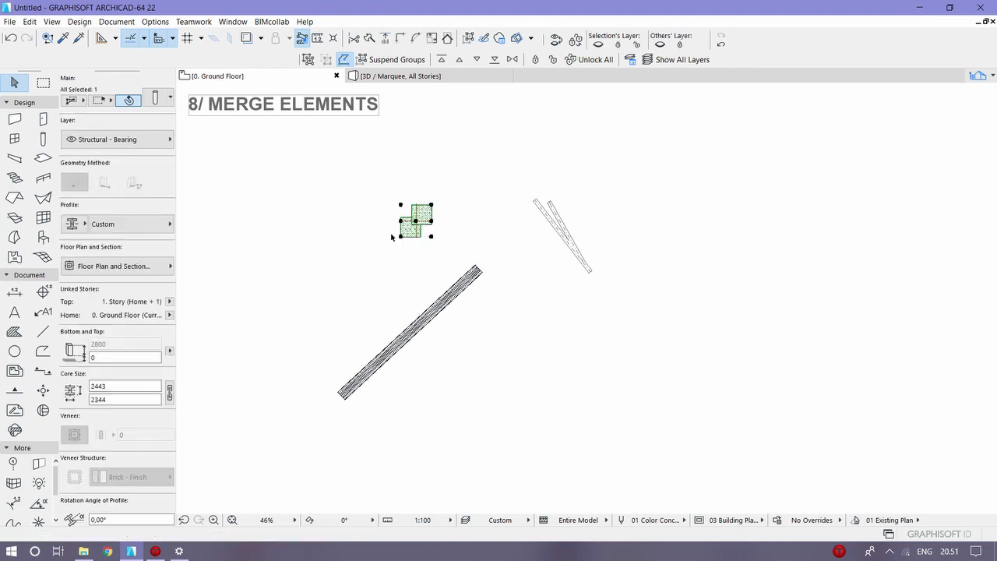
pyautogui.click(169, 226)
pyautogui.click(159, 229)
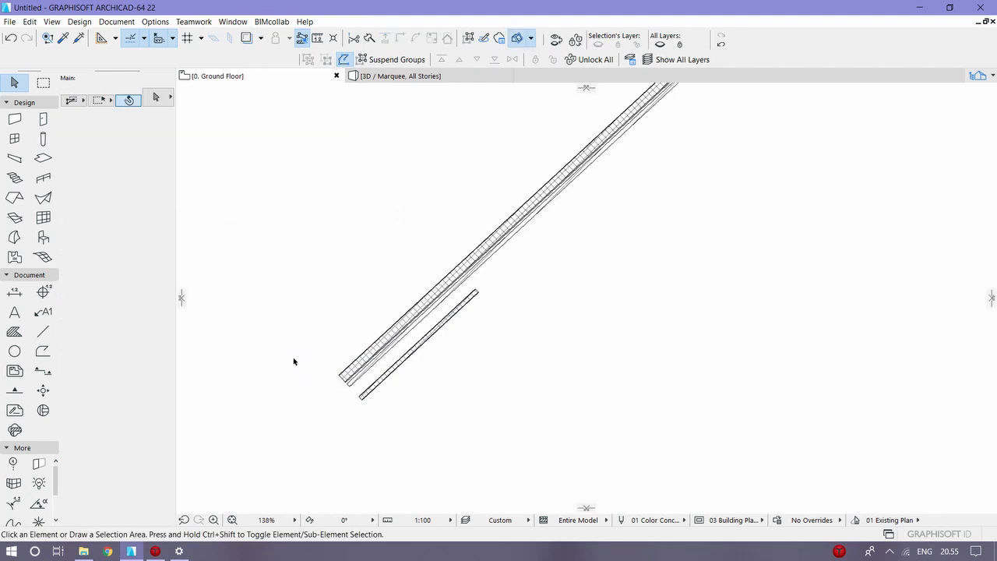
# Step: Select the thin wall and the parallel thick insulated wall and combine them with Merge Walls
pyautogui.click(364, 393)
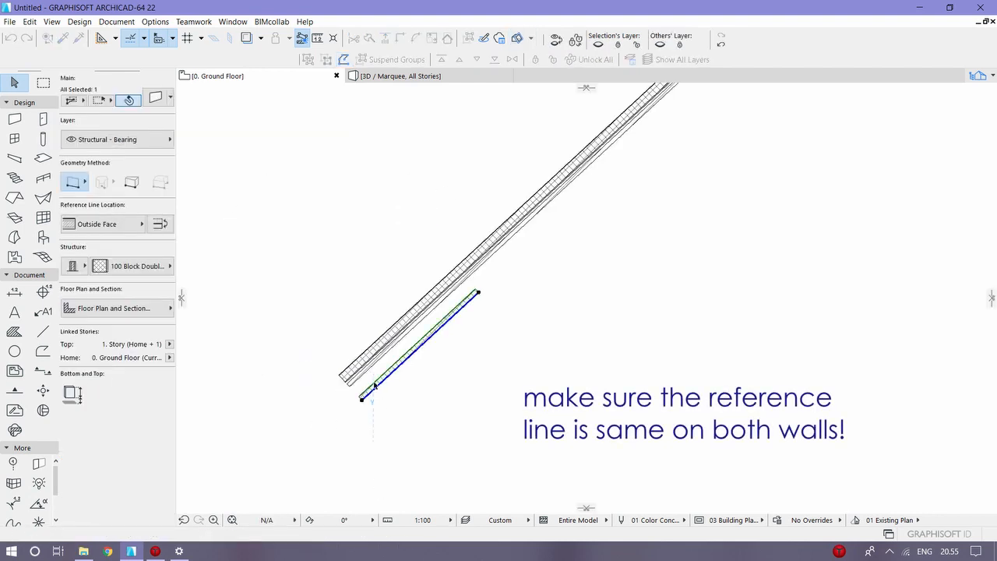
pyautogui.keyDown('shift'); pyautogui.click(378, 343); pyautogui.keyUp('shift')
pyautogui.keyDown('shift'); pyautogui.click(378, 343); pyautogui.keyUp('shift')
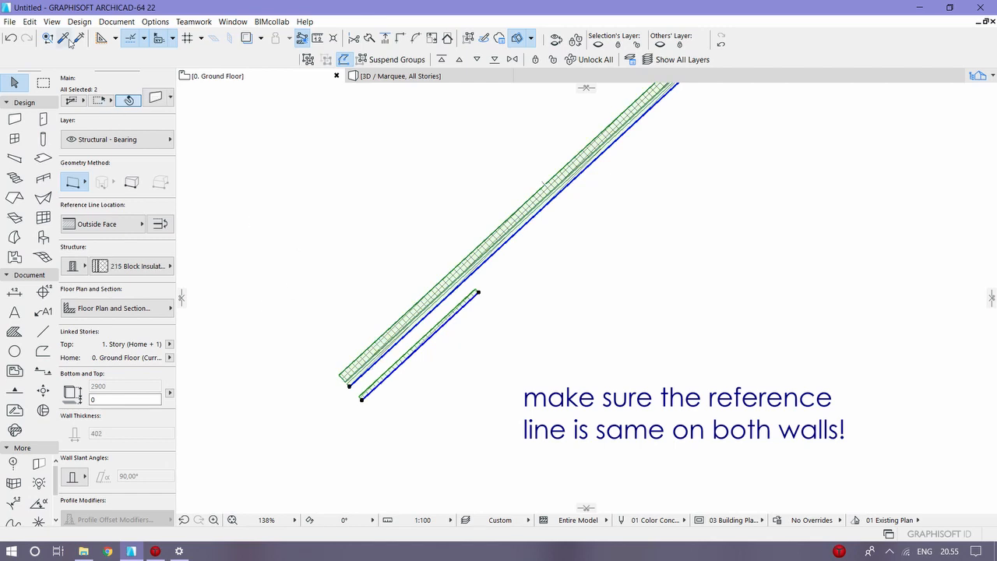
pyautogui.click(31, 22)
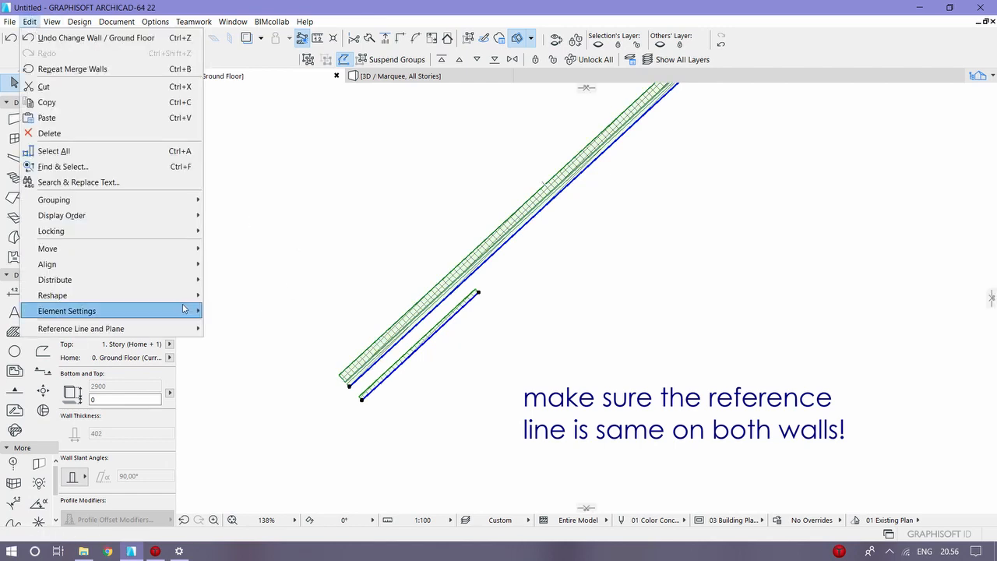
pyautogui.moveTo(140, 296)
pyautogui.click(240, 551)
pyautogui.click(668, 407)
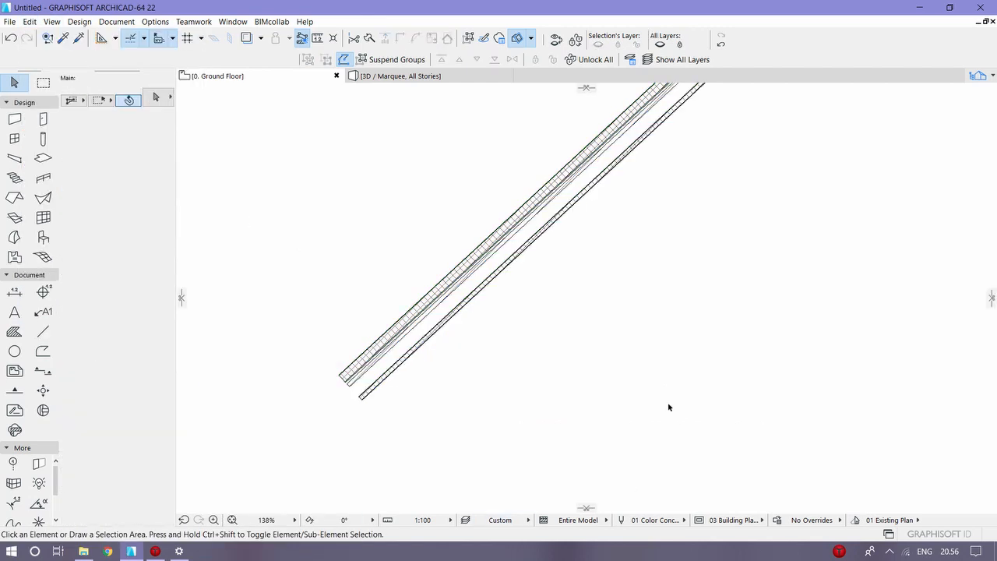
# Step: Select the merged wall and examine the profile assigned as its structure
pyautogui.scroll(-3, 507, 361)
pyautogui.click(417, 386)
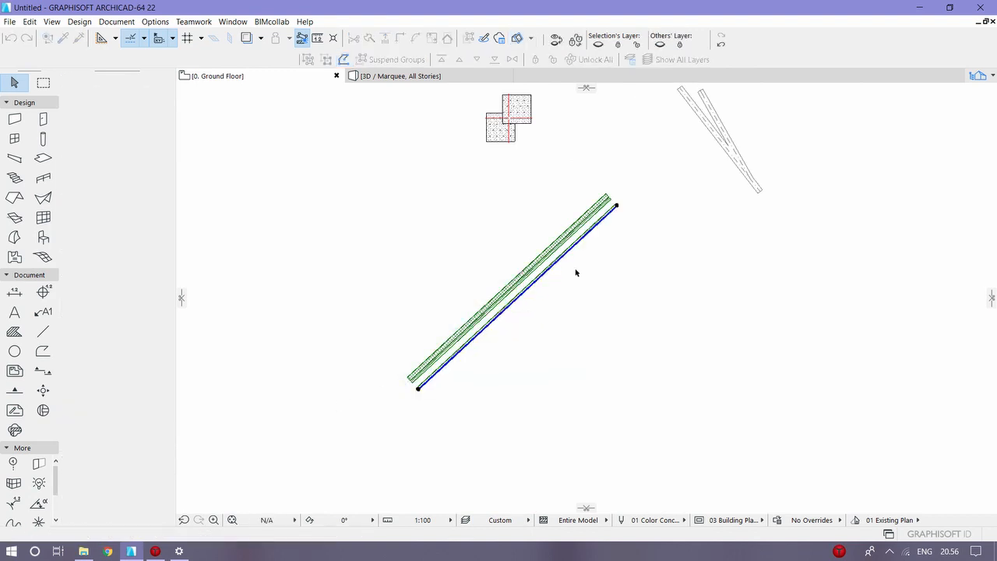
pyautogui.click(121, 269)
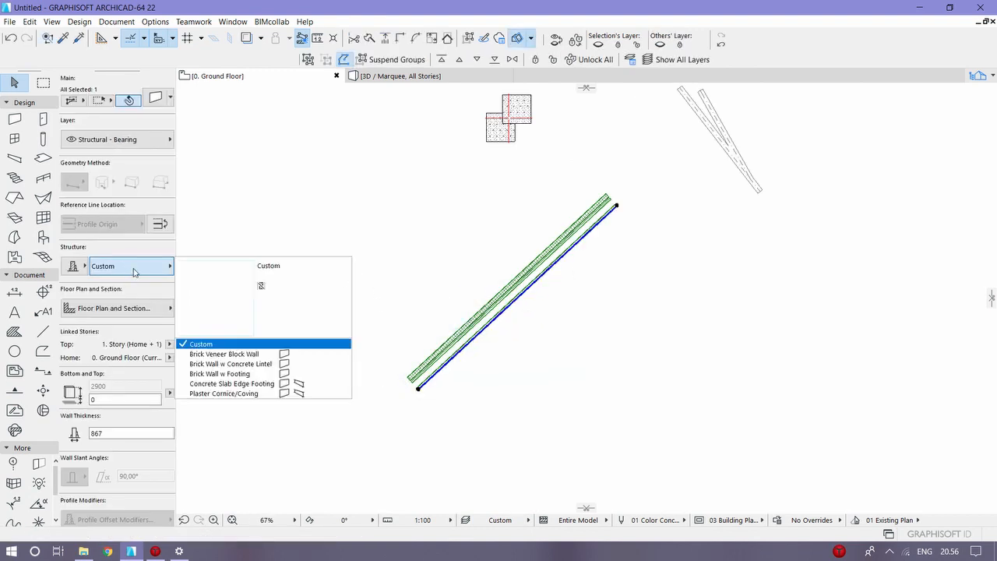
pyautogui.click(134, 271)
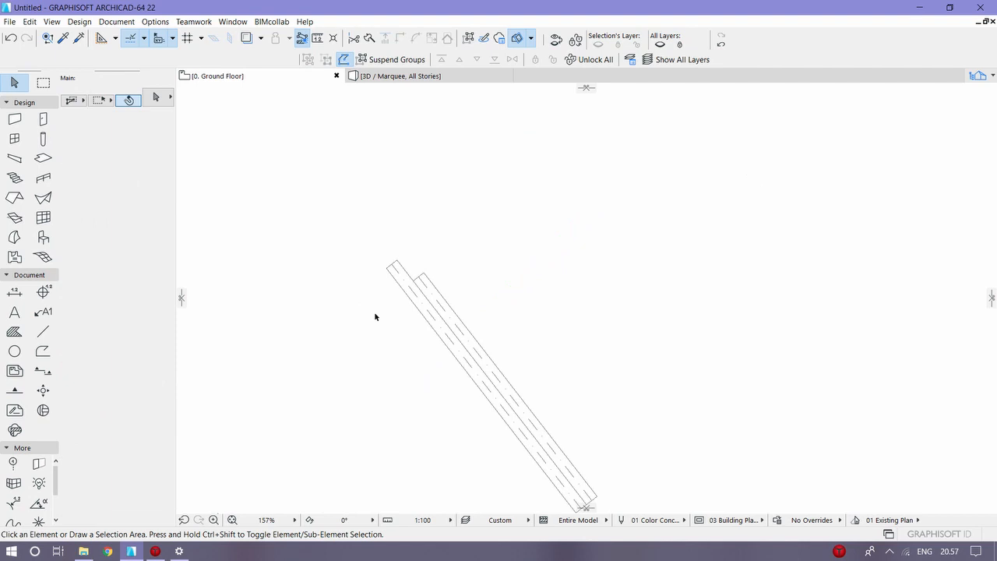
# Step: Combine the two parallel adjoining beams with Merge Beams and check the profile assigned to the merged beam
pyautogui.scroll(-1, 376, 318)
pyautogui.moveTo(361, 267); pyautogui.dragTo(339, 219, button='middle')
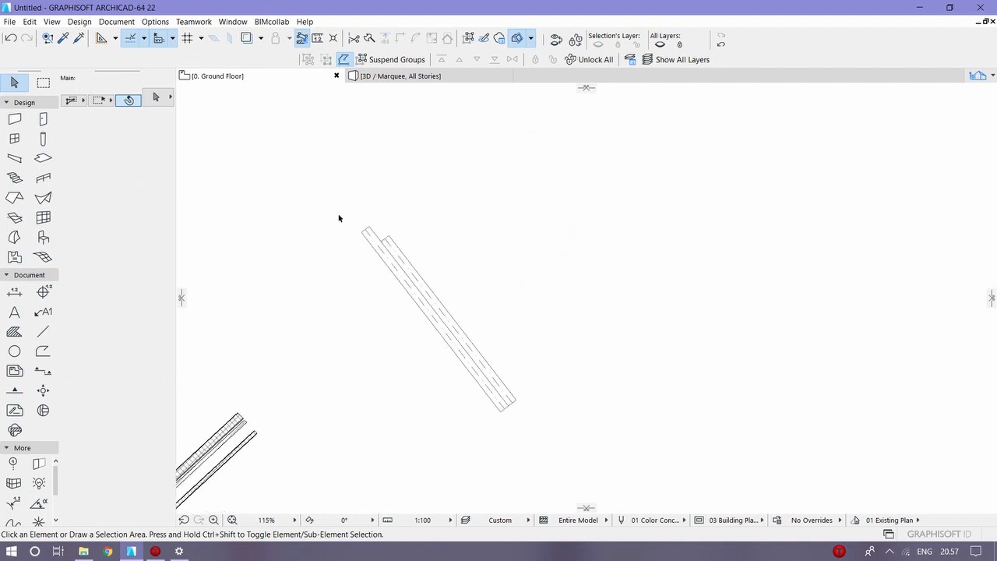
pyautogui.moveTo(390, 414); pyautogui.dragTo(596, 268)
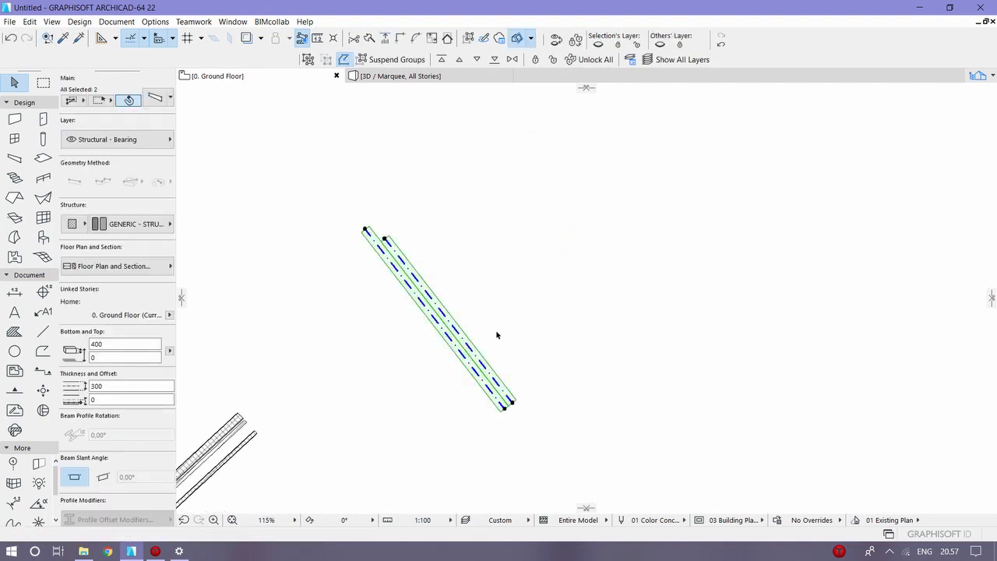
pyautogui.click(30, 21)
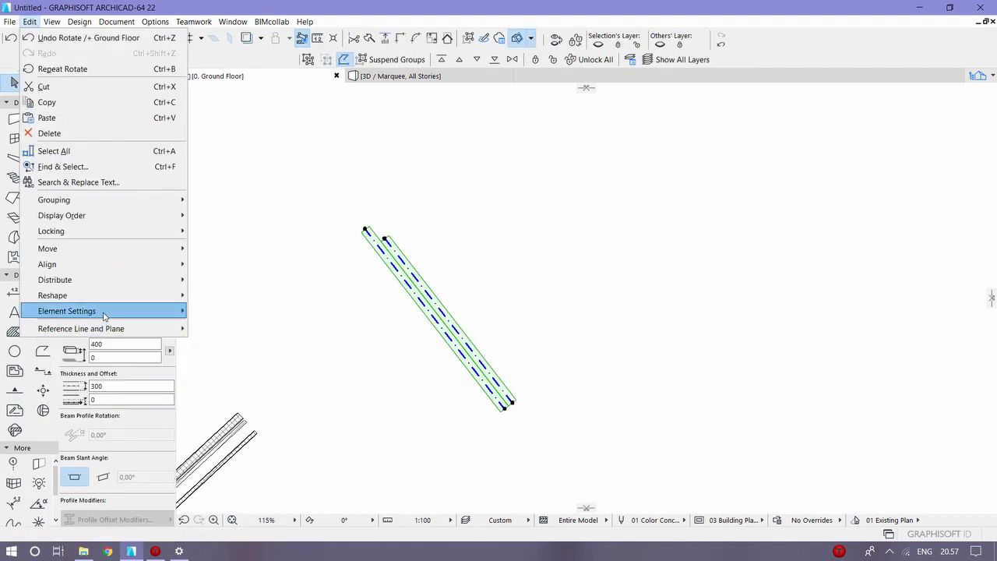
pyautogui.moveTo(132, 296)
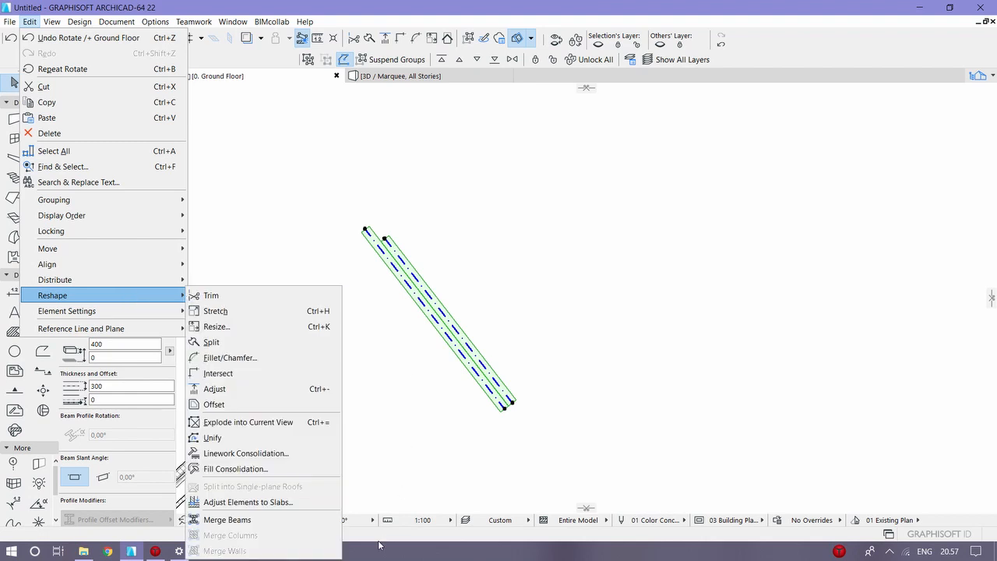
pyautogui.click(327, 520)
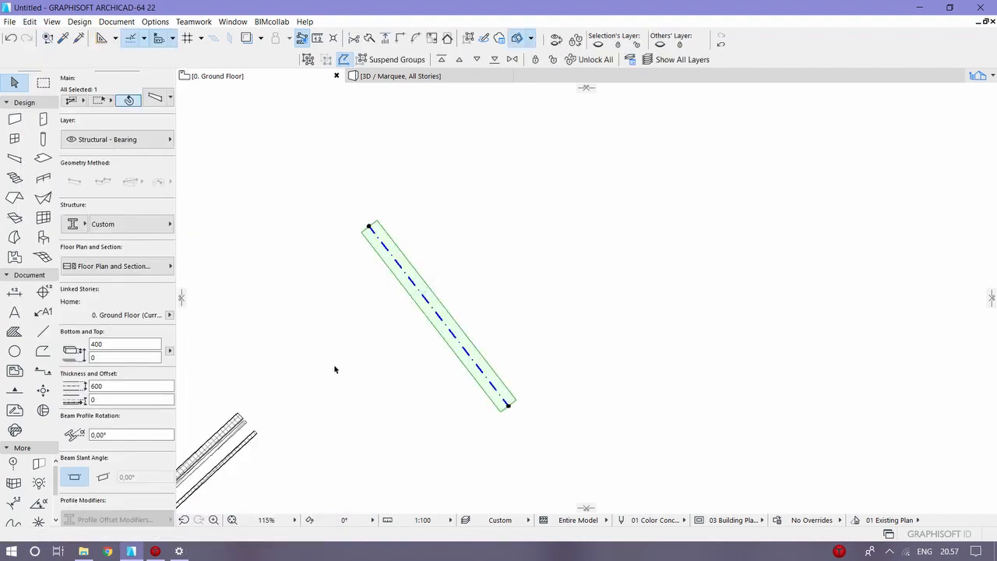
pyautogui.click(119, 229)
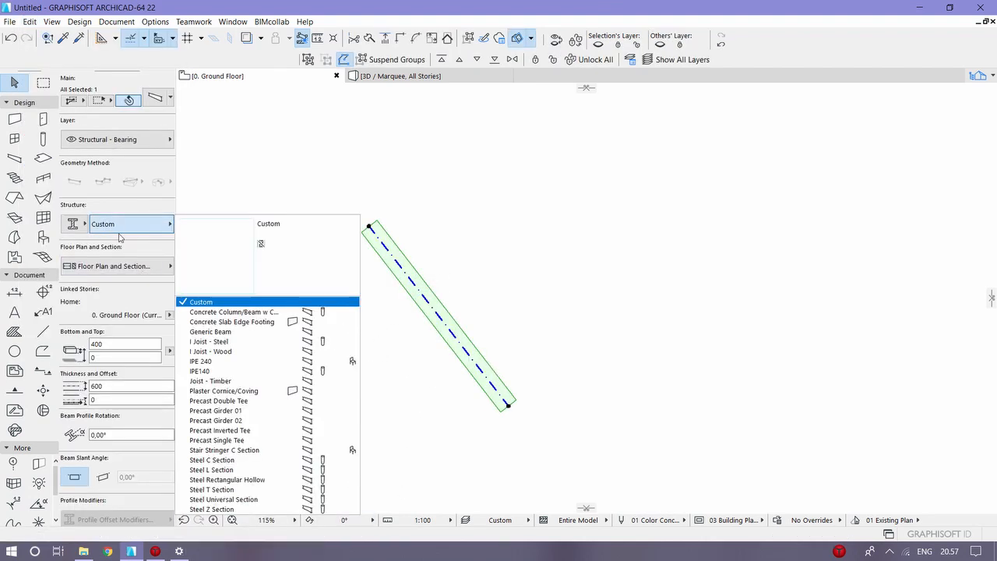
pyautogui.click(124, 237)
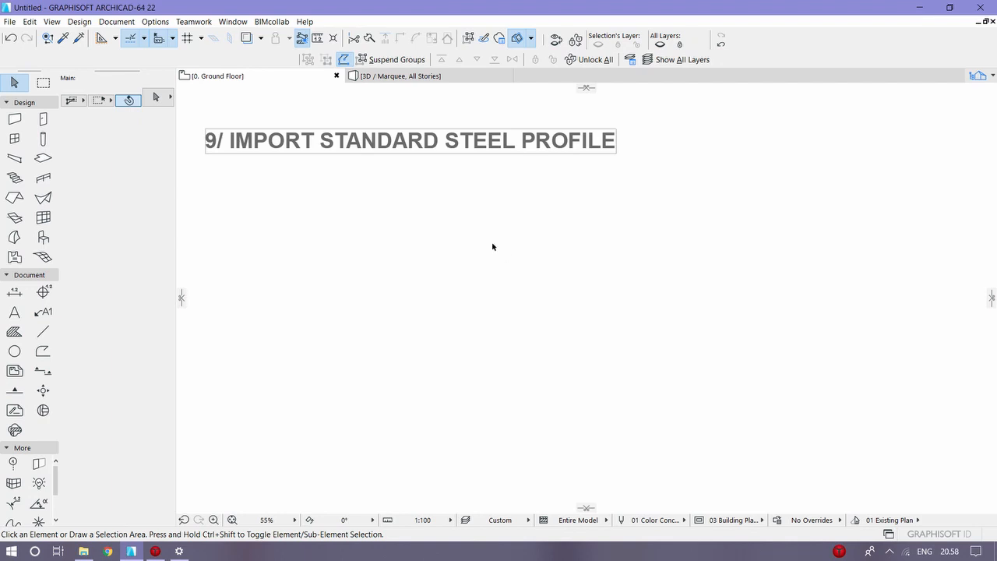
# Step: Open the Profile Manager, look through the available profiles for standard steel sections, and close it
pyautogui.click(152, 23)
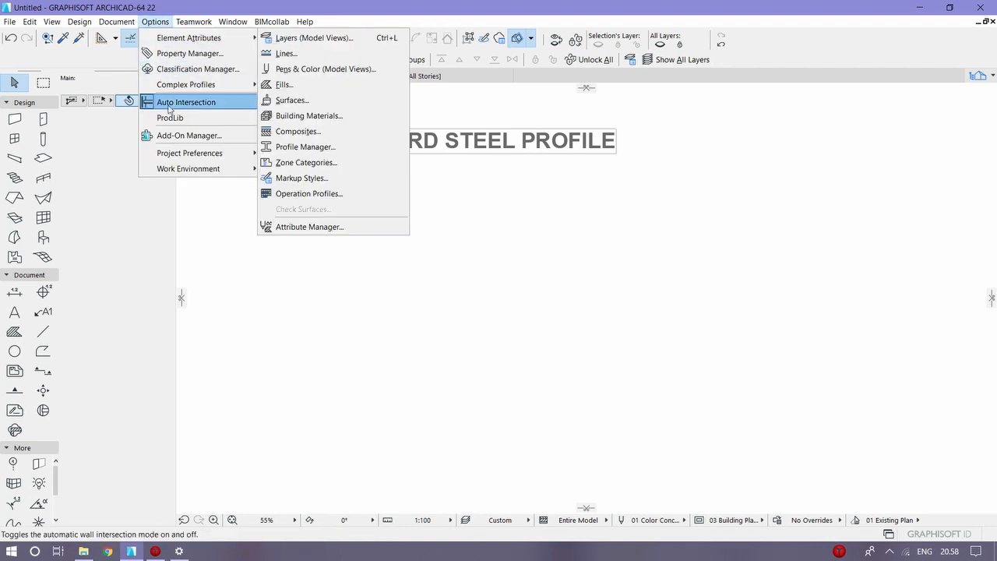
pyautogui.moveTo(211, 87)
pyautogui.click(319, 85)
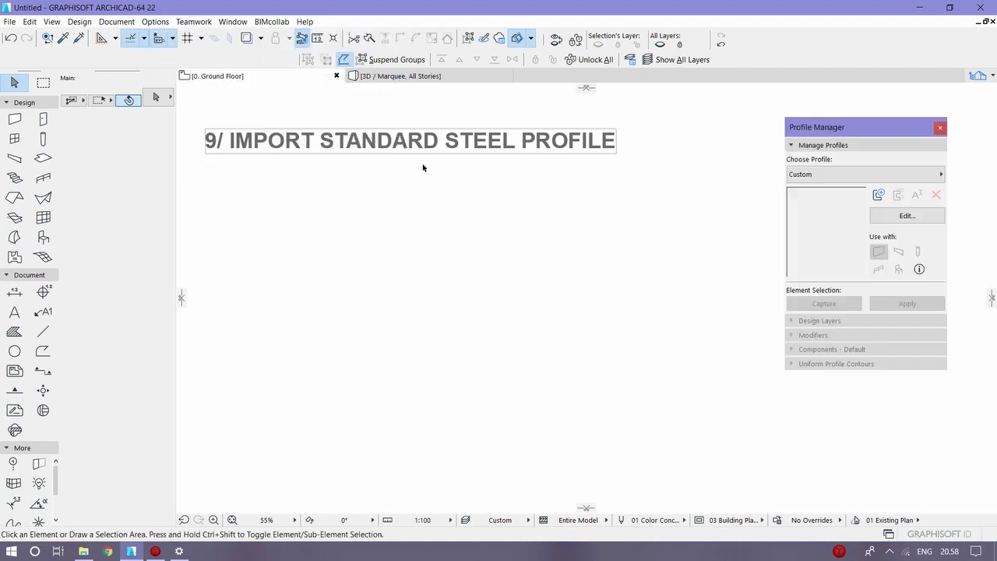
pyautogui.click(860, 170)
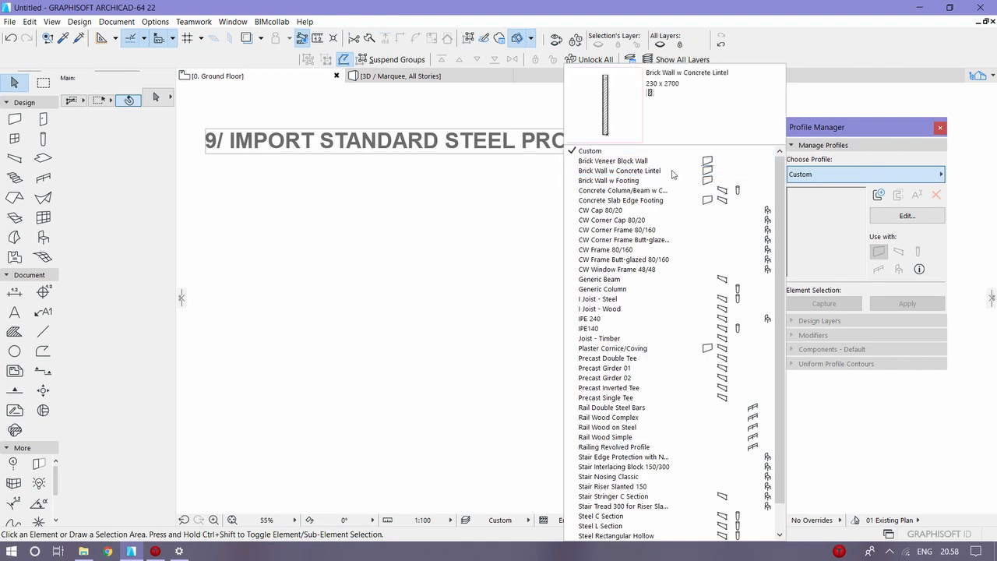
pyautogui.click(941, 138)
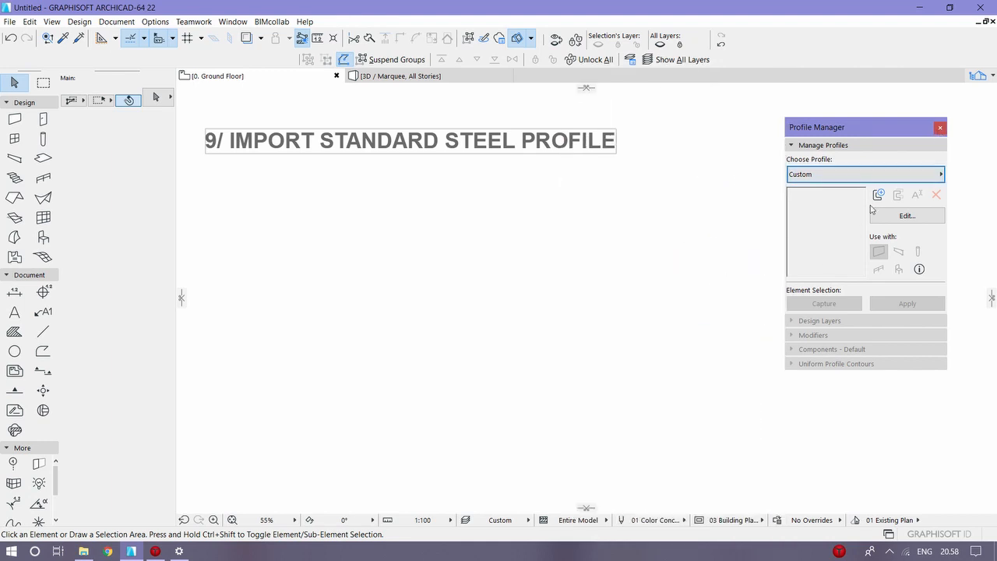
pyautogui.click(941, 128)
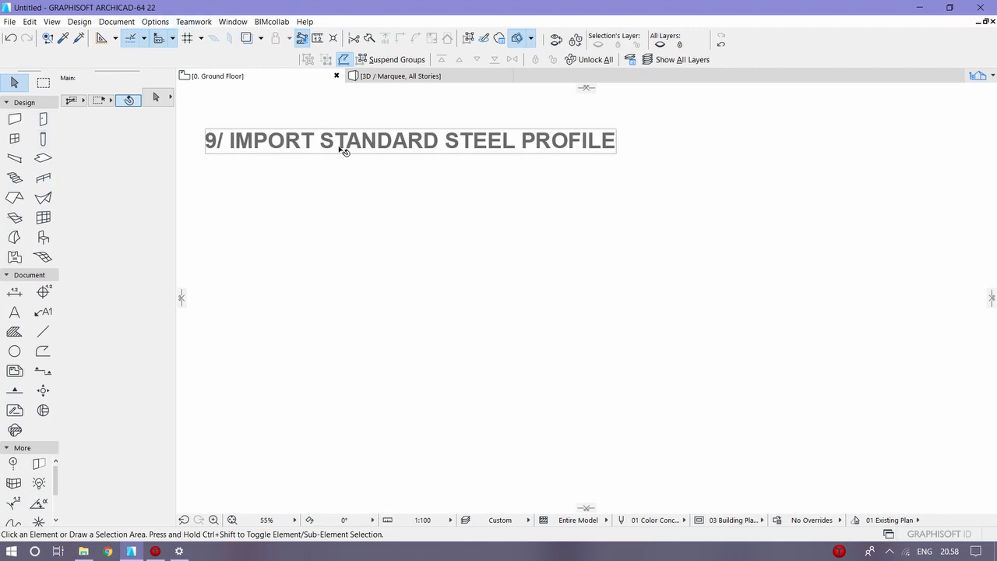
# Step: Open the Standard Steel Profile Database to import a profile
pyautogui.click(157, 24)
pyautogui.moveTo(233, 85)
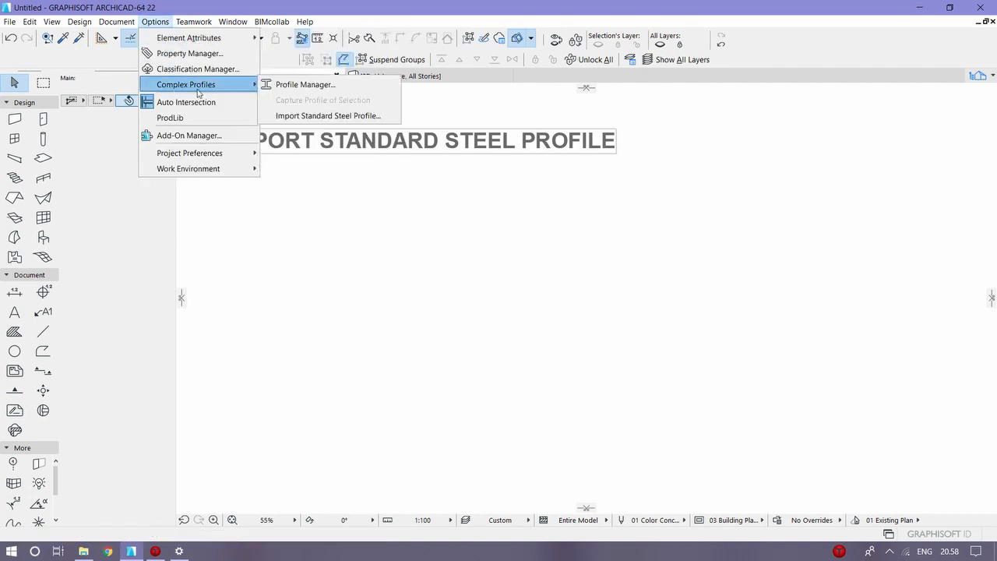
pyautogui.click(361, 117)
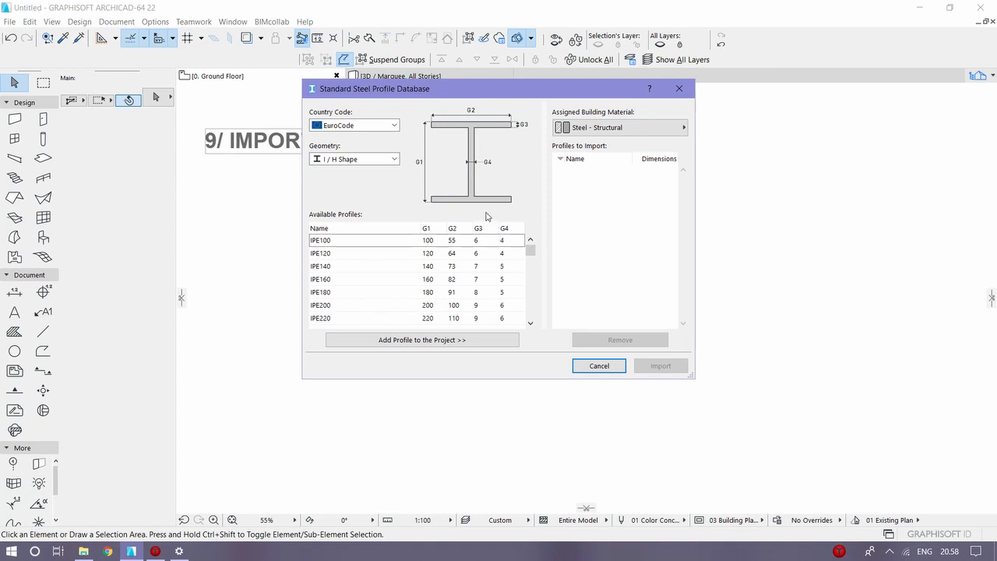
# Step: Look through the Indian, US Imperial and US Metric steel profile catalogues and return the country code to EuroCode
pyautogui.click(354, 125)
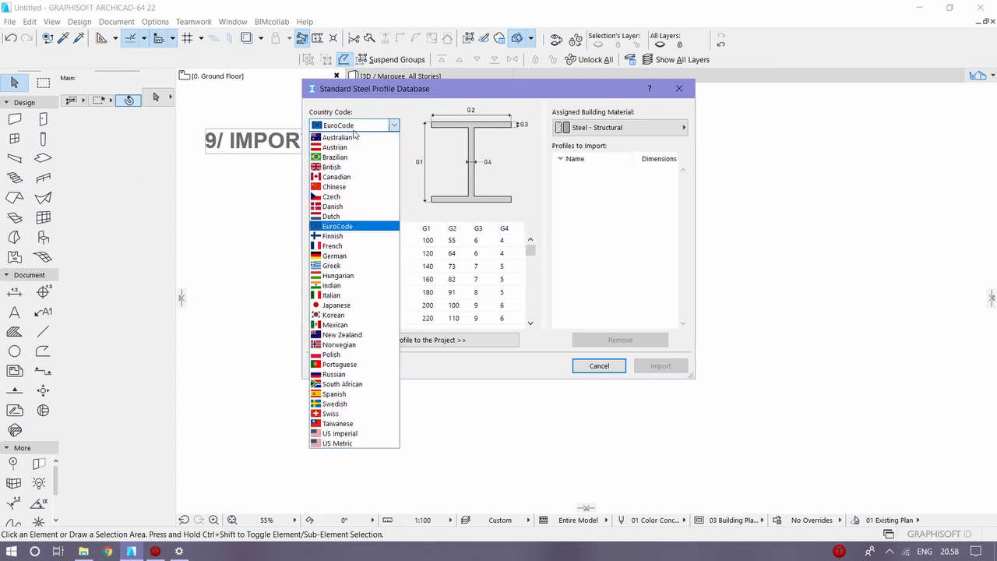
pyautogui.click(331, 285)
pyautogui.click(373, 126)
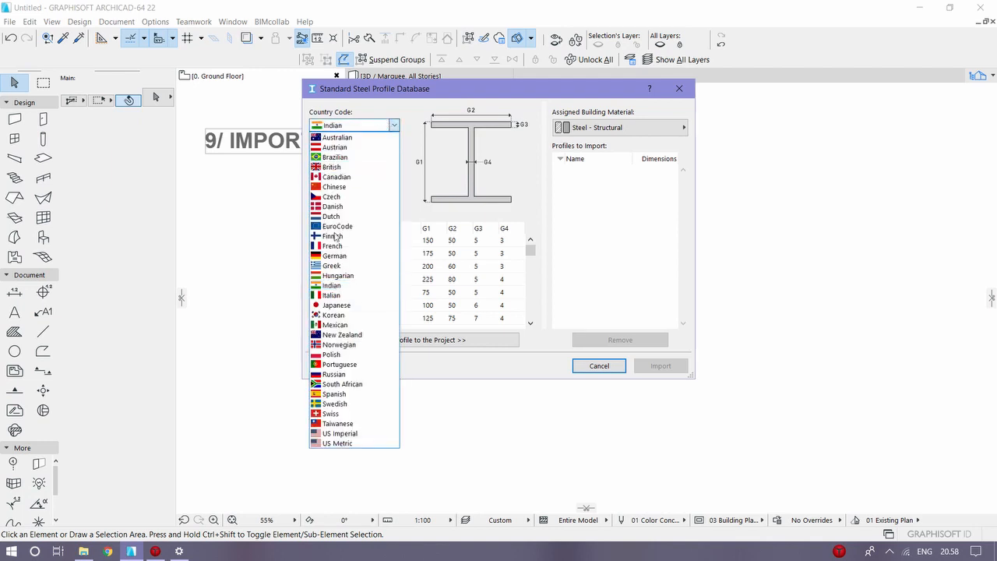
pyautogui.click(354, 434)
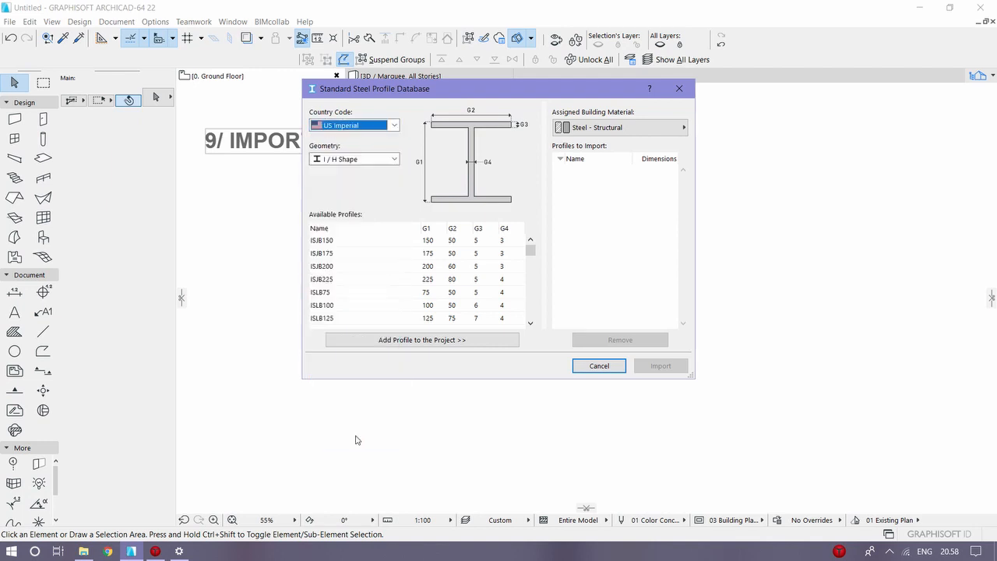
pyautogui.click(382, 125)
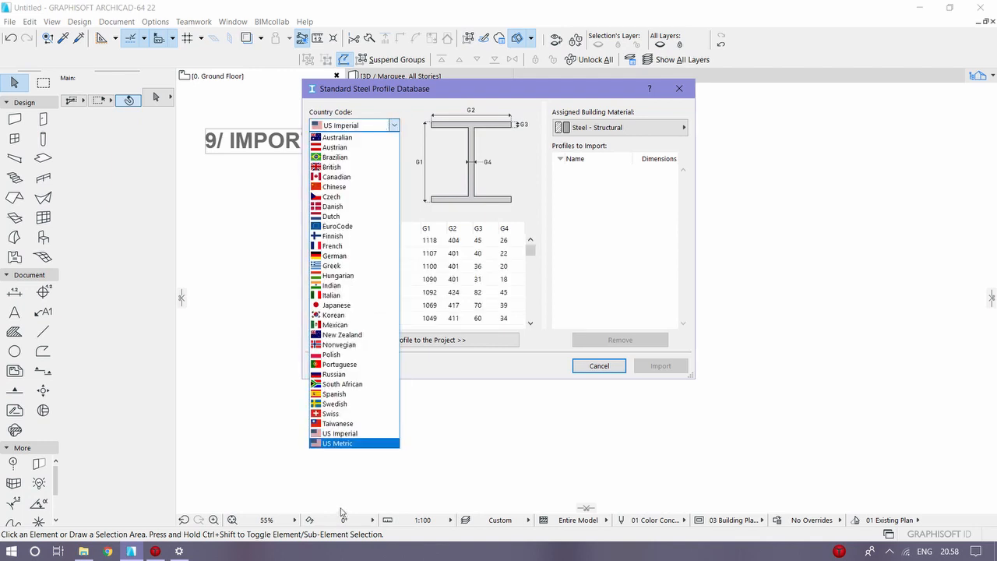
pyautogui.click(348, 444)
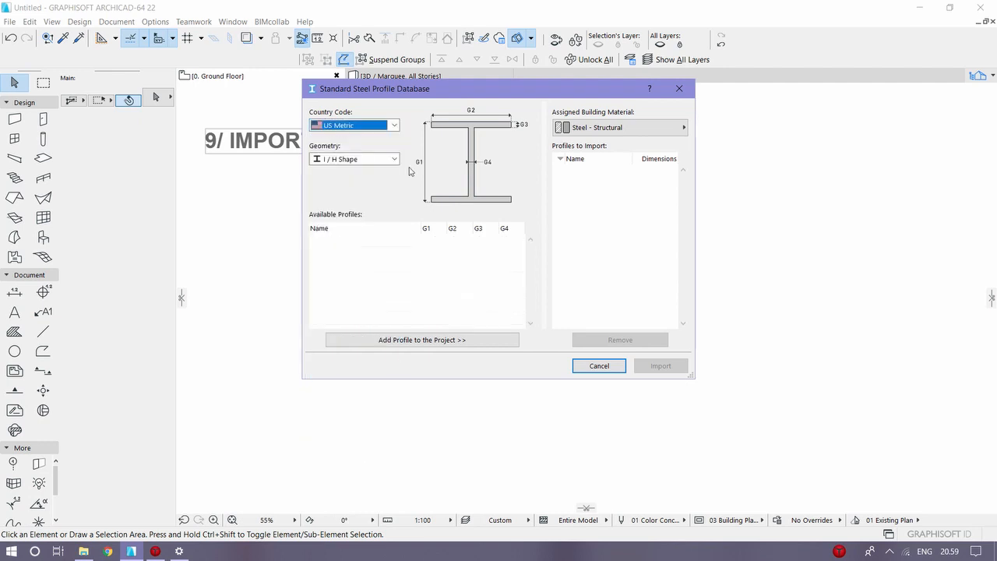
pyautogui.click(370, 127)
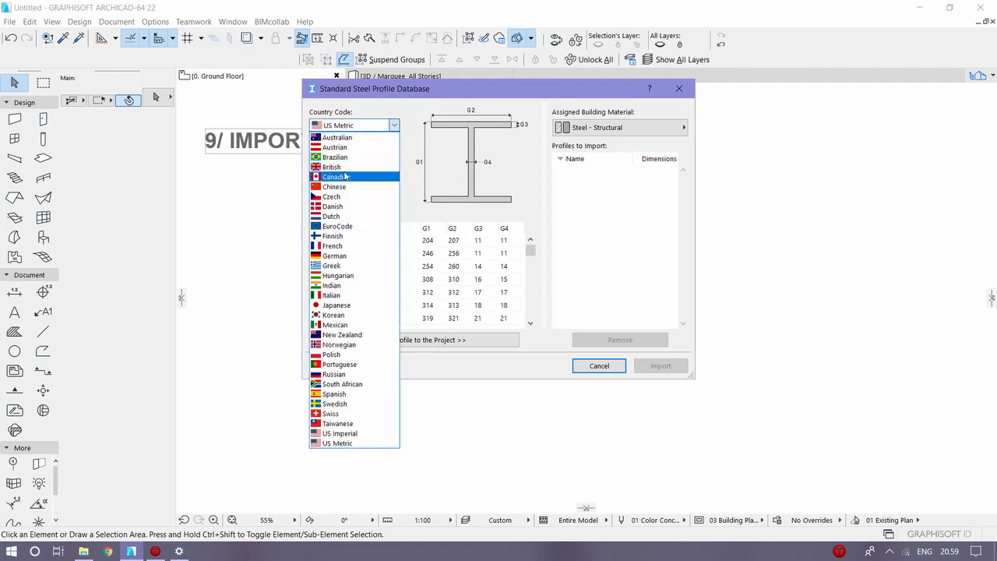
pyautogui.click(356, 233)
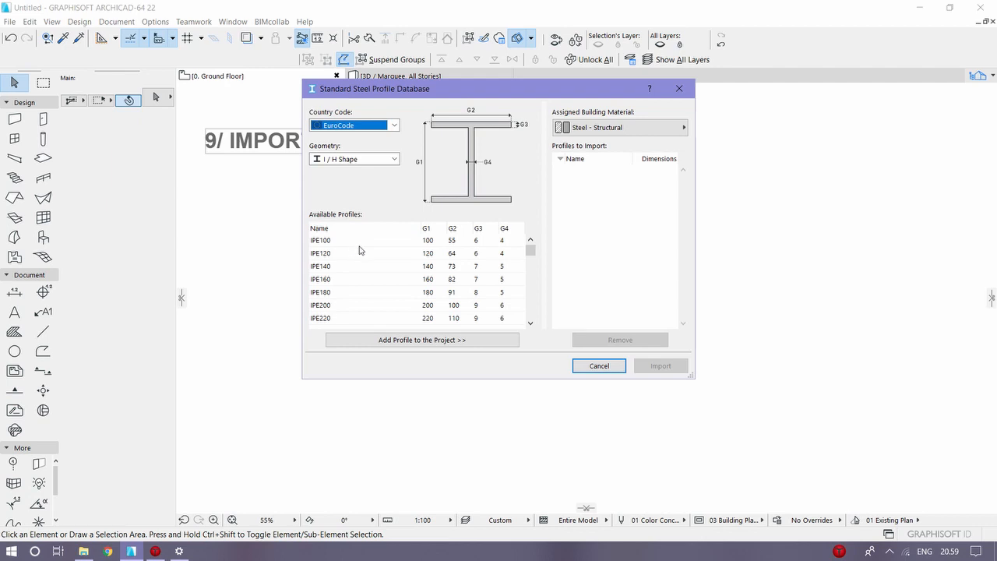
# Step: Import the EuroCode Circular Hollow profile CFCHS76.1X2.9 with Steel - Structural as its assigned building material
pyautogui.click(392, 158)
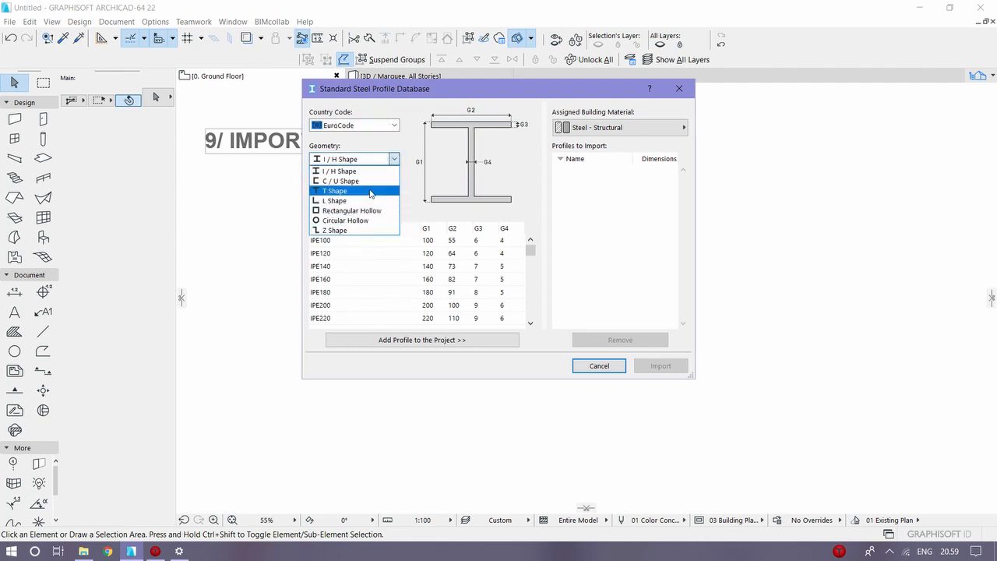
pyautogui.click(377, 220)
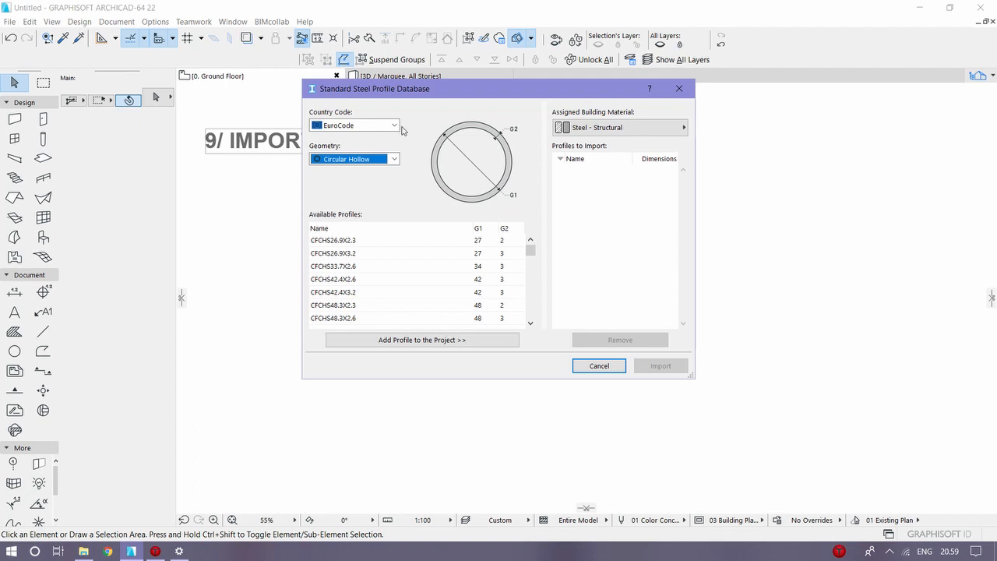
pyautogui.scroll(-4, 393, 278)
pyautogui.click(374, 302)
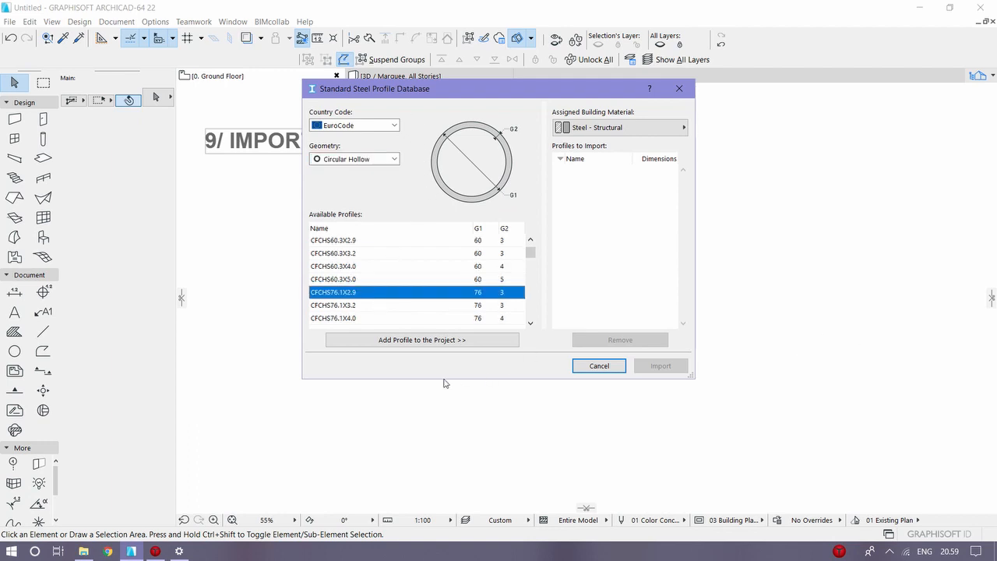
pyautogui.click(457, 342)
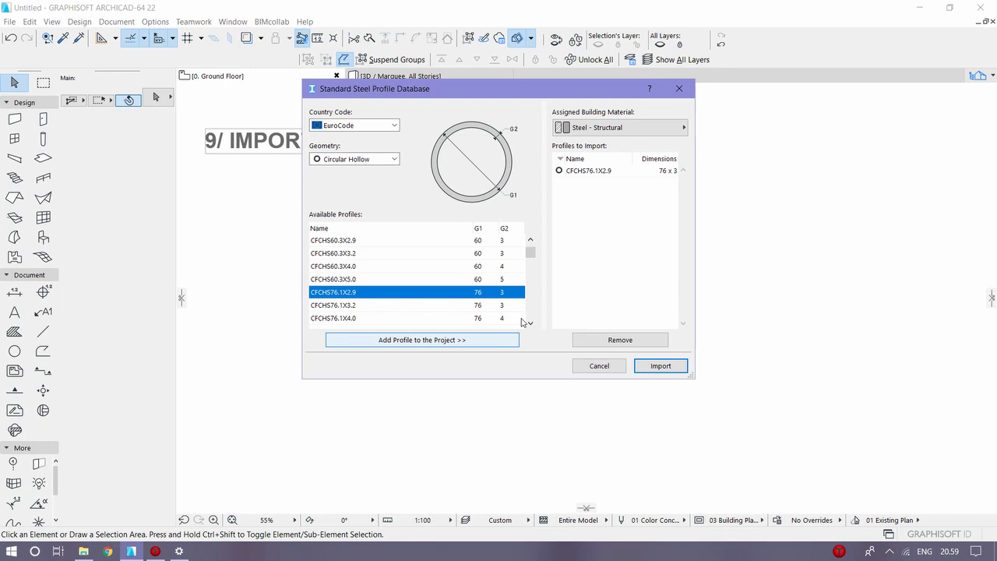
pyautogui.click(637, 128)
pyautogui.click(634, 180)
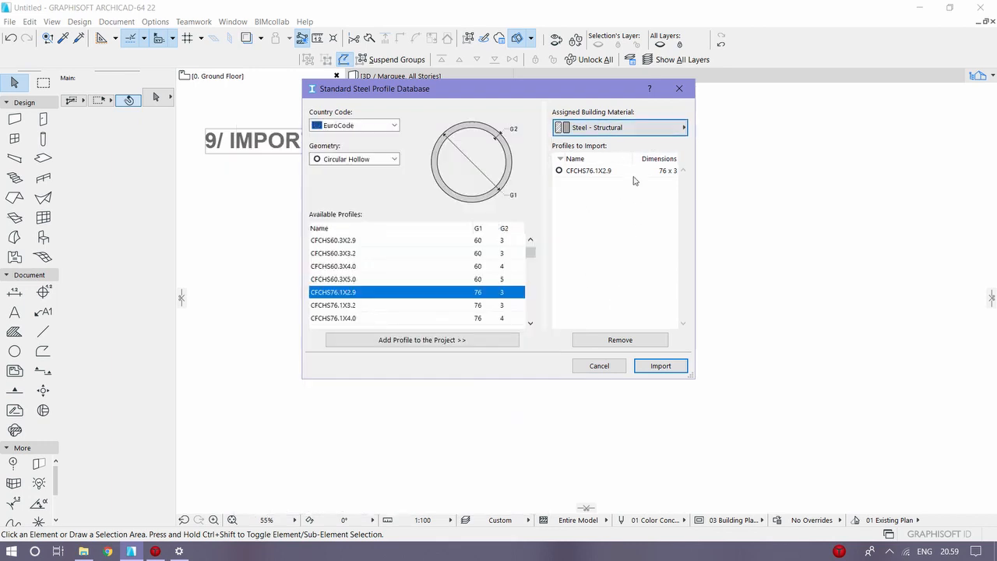
pyautogui.click(677, 367)
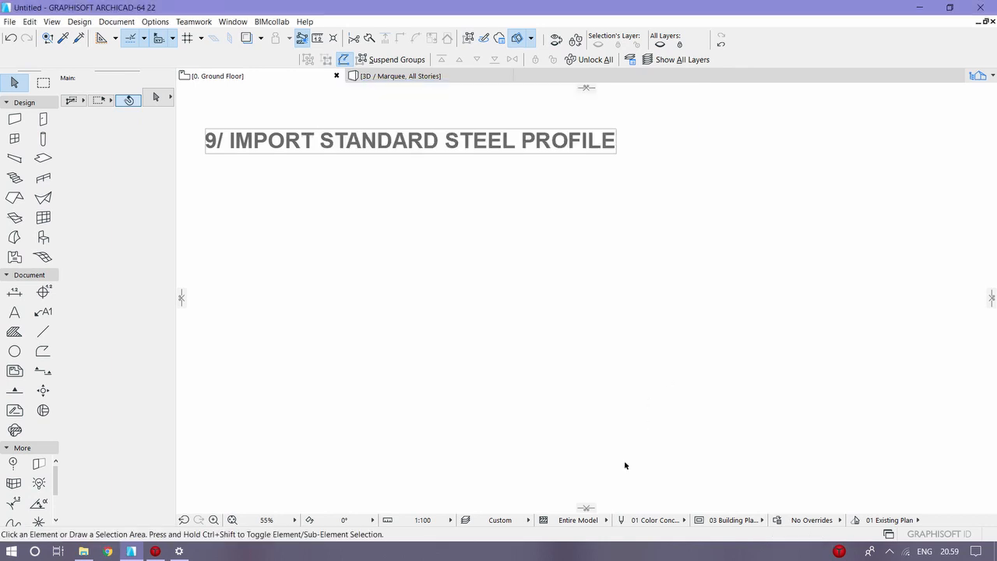
# Step: Place a column with the CFCHS76.1X2.9 profile on the ground floor plan and select it with a selection rectangle
pyautogui.click(43, 139)
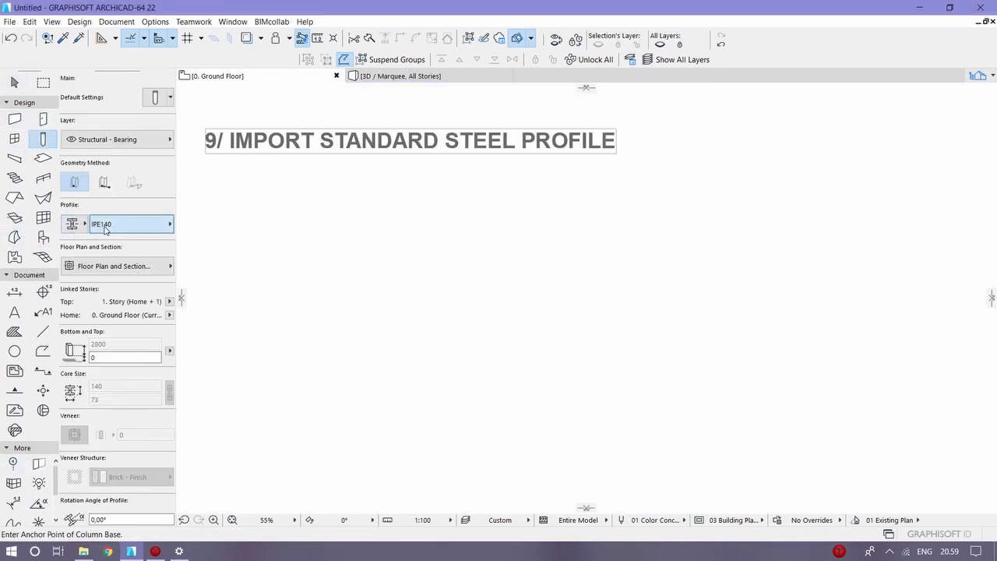
pyautogui.click(110, 226)
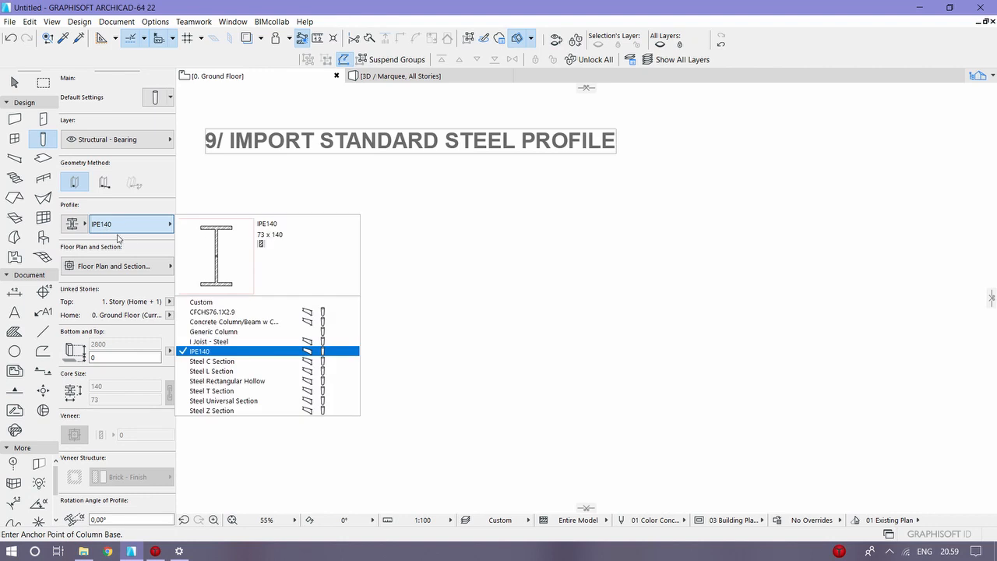
pyautogui.click(256, 312)
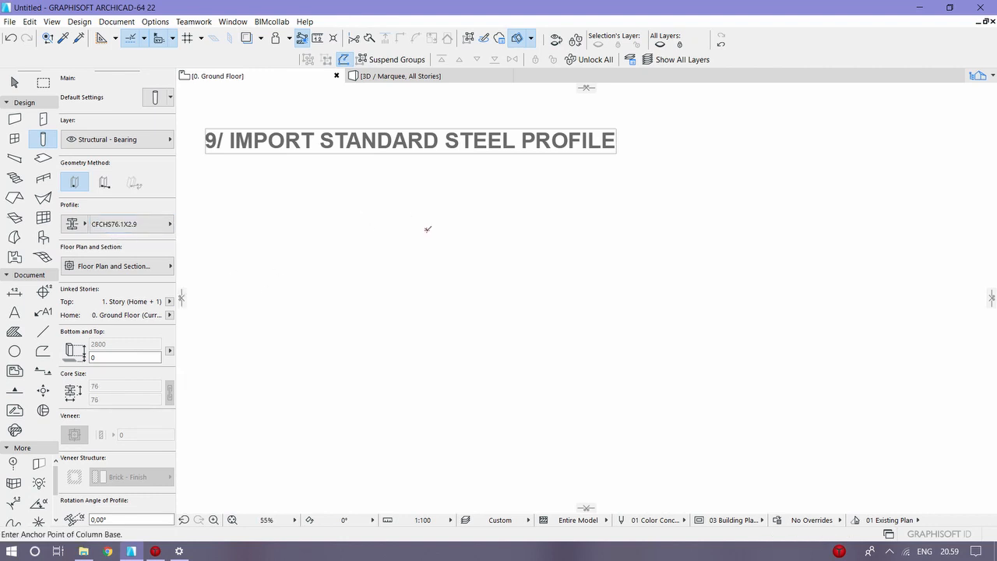
pyautogui.scroll(10, 427, 230)
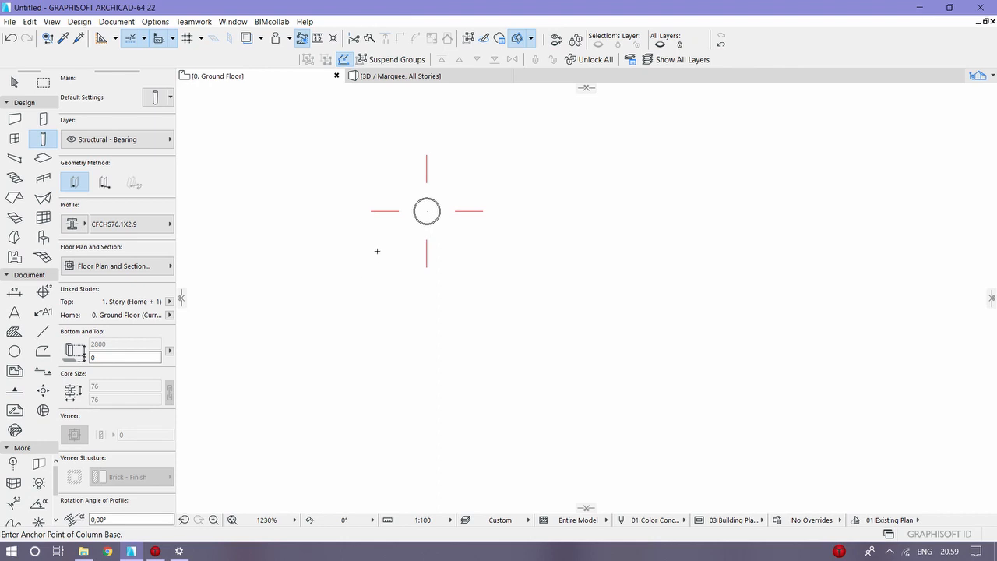
pyautogui.press('Escape')
pyautogui.click(357, 330)
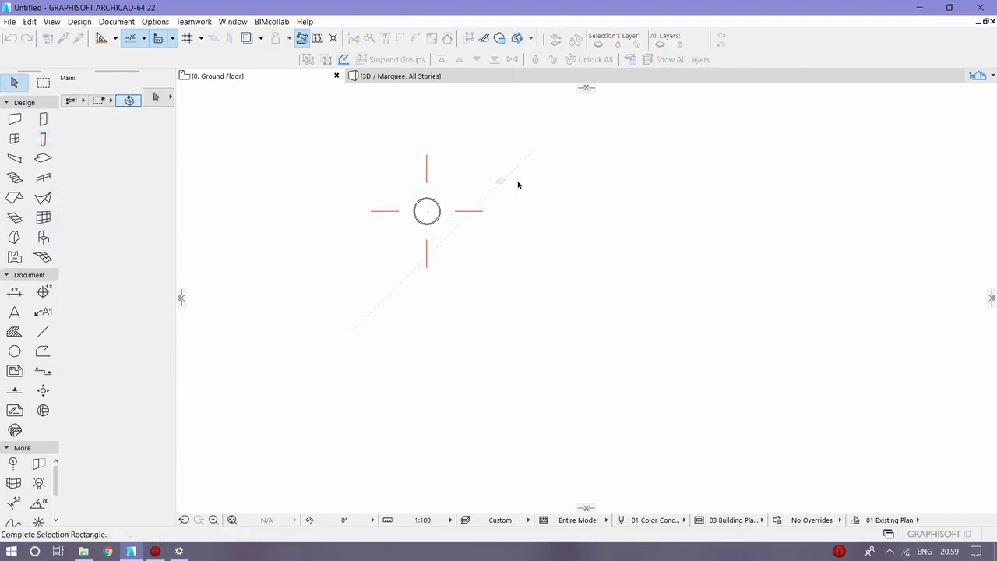
pyautogui.click(517, 191)
pyautogui.scroll(8, 405, 253)
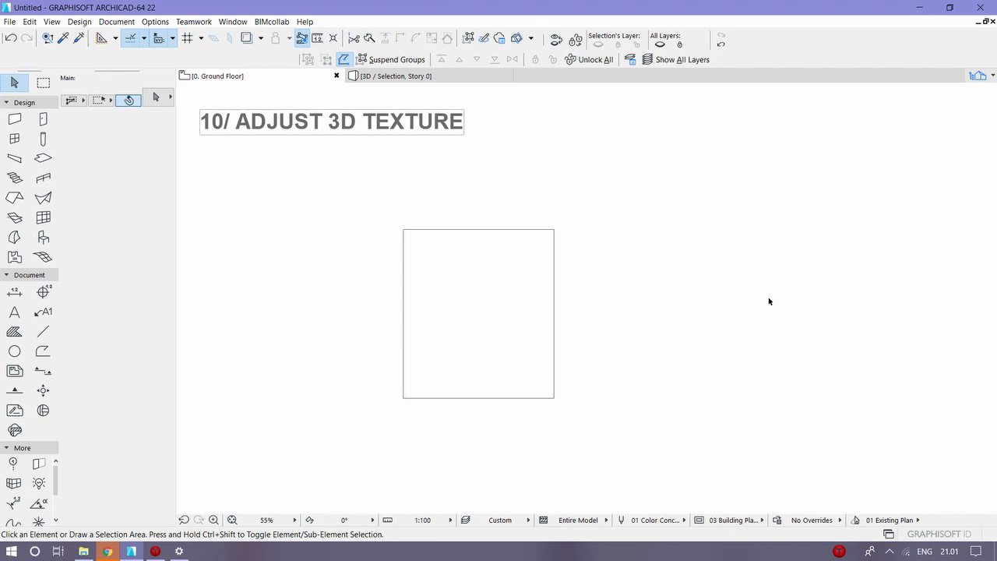
# Step: Select the square slab under the Adjust 3D Texture heading and show it in the 3D window
pyautogui.click(427, 232)
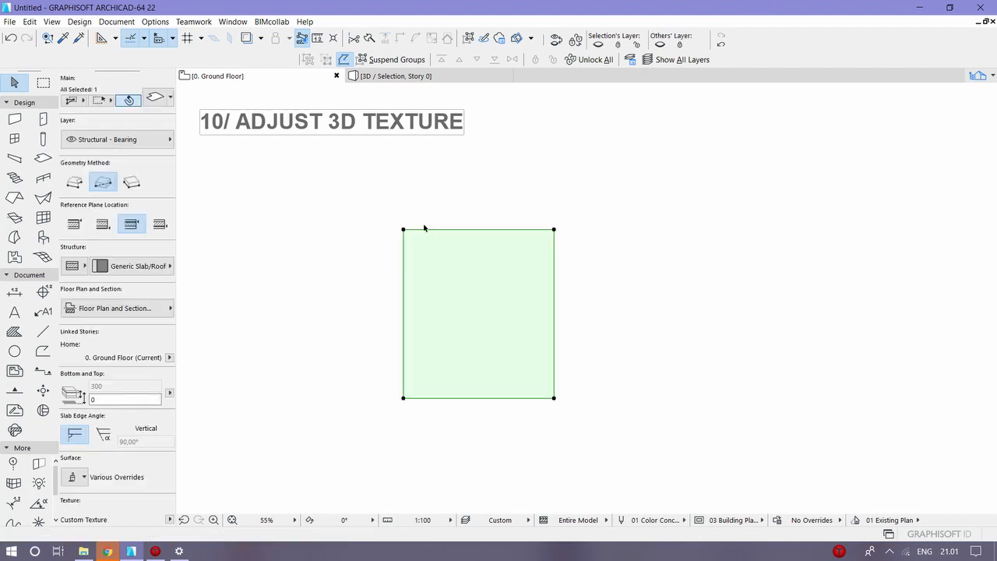
pyautogui.rightClick(427, 232)
pyautogui.click(519, 431)
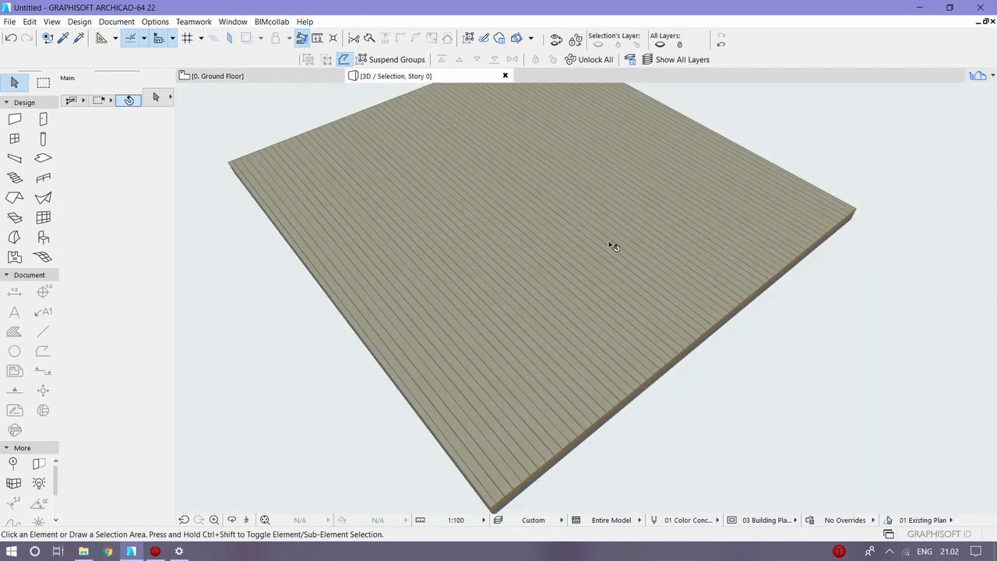
# Step: Examine in 3D how the plank texture on the slab's top surface meets its edges and corner
pyautogui.click(411, 254)
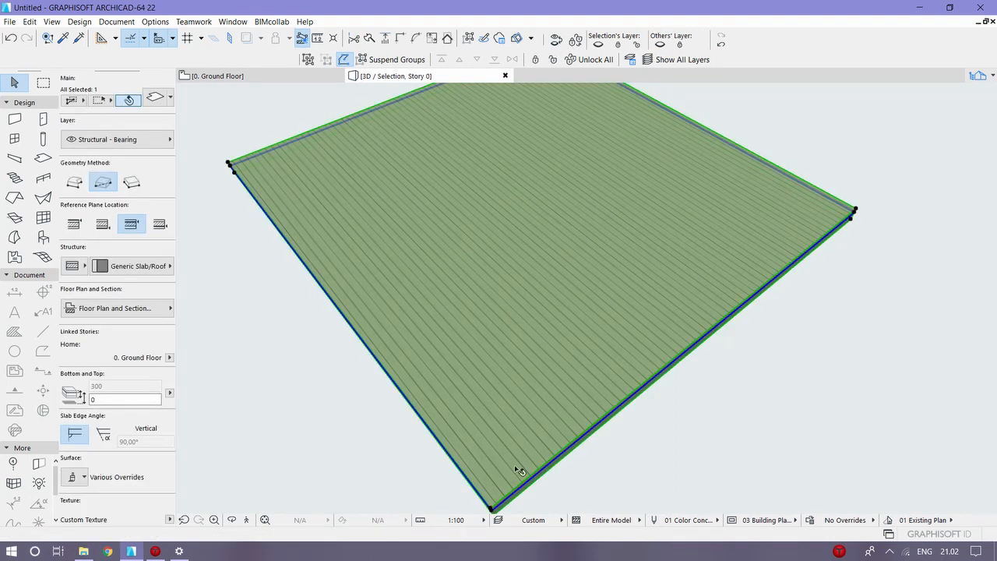
pyautogui.click(620, 459)
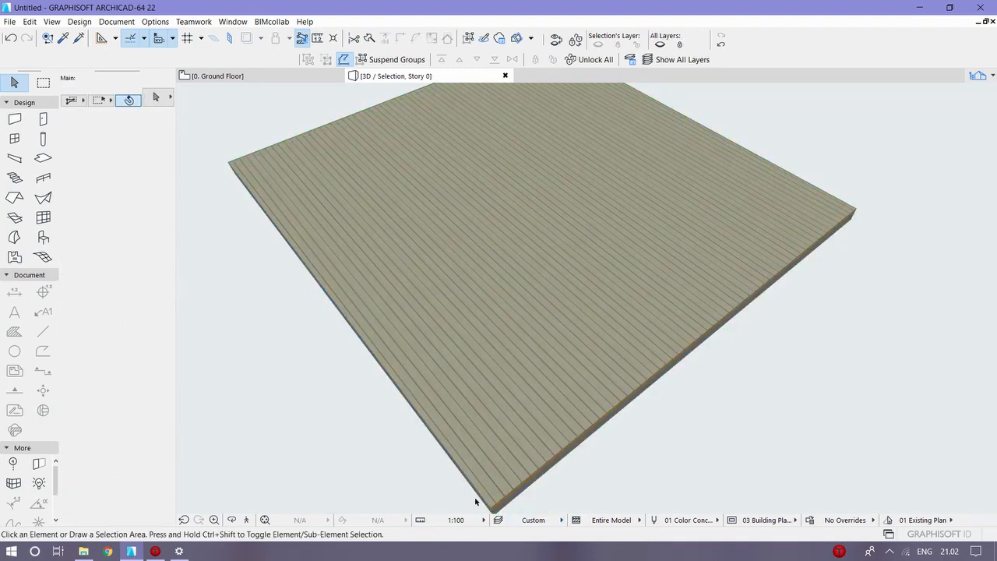
pyautogui.scroll(2, 476, 501)
pyautogui.moveTo(756, 337); pyautogui.dragTo(557, 411, button='middle')
pyautogui.scroll(1, 634, 276)
pyautogui.scroll(4, 589, 296)
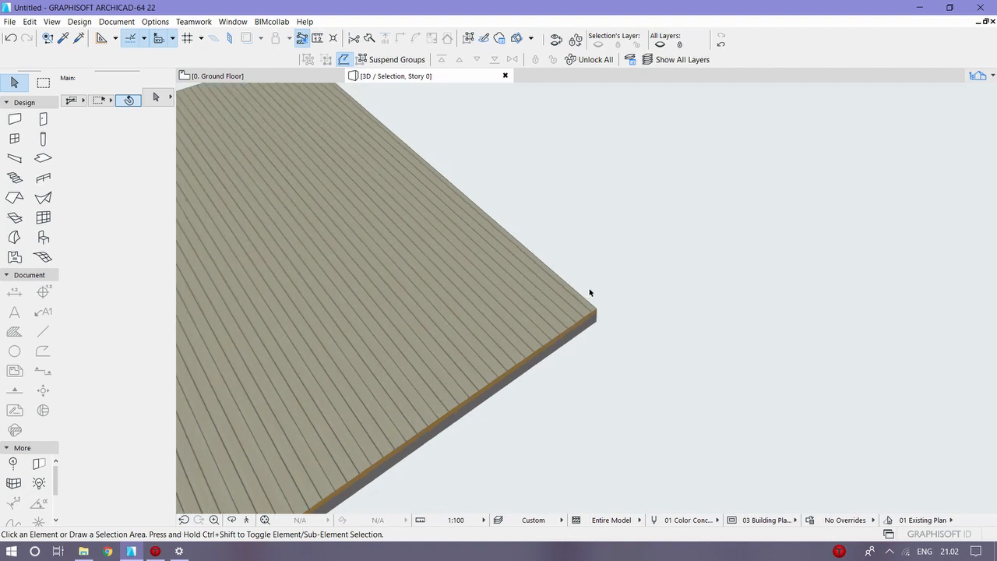
pyautogui.scroll(2, 587, 305)
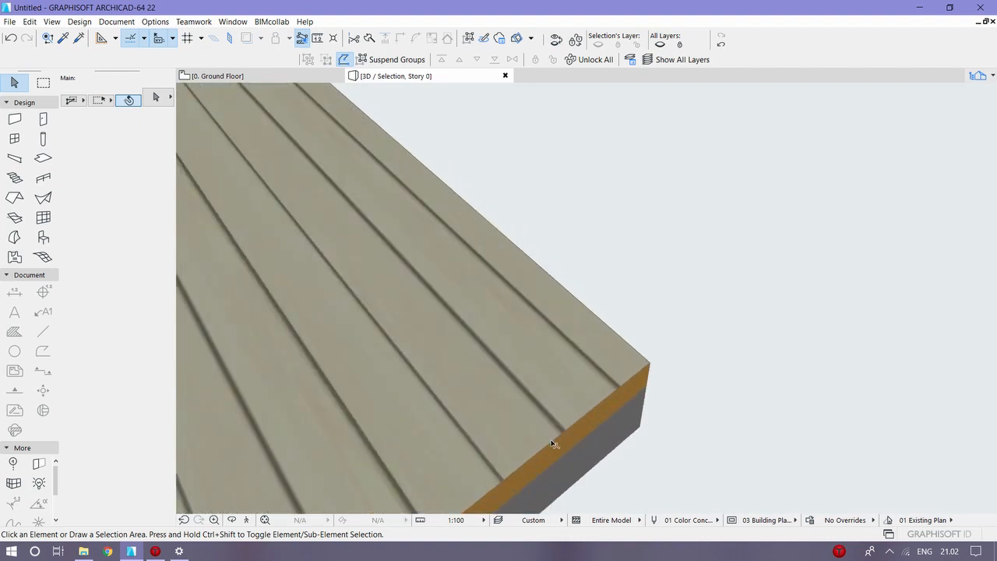
pyautogui.scroll(-1, 621, 352)
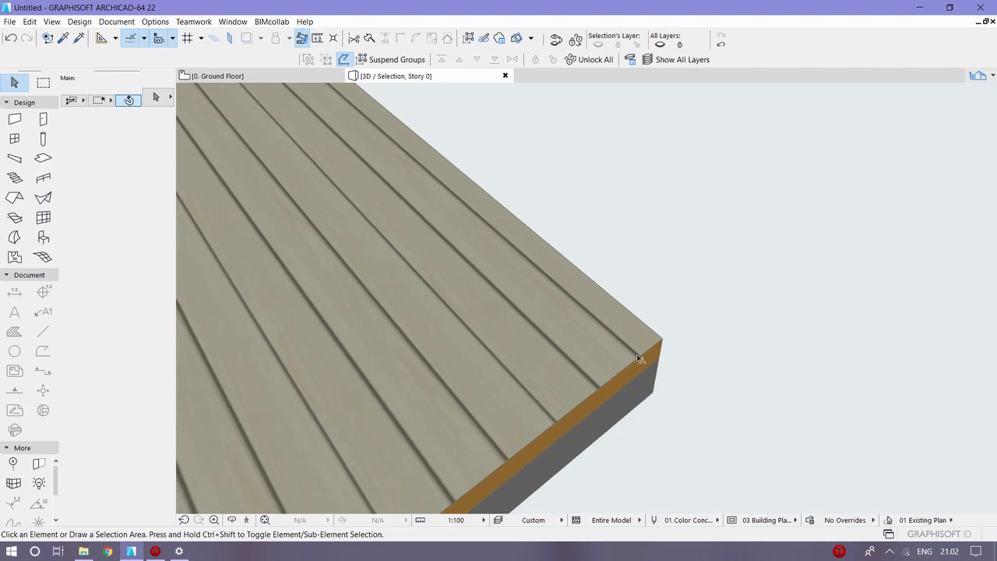
# Step: Select the slab and set the origin of its 3D texture to the top surface's nearby corner with Align 3D Texture
pyautogui.click(638, 355)
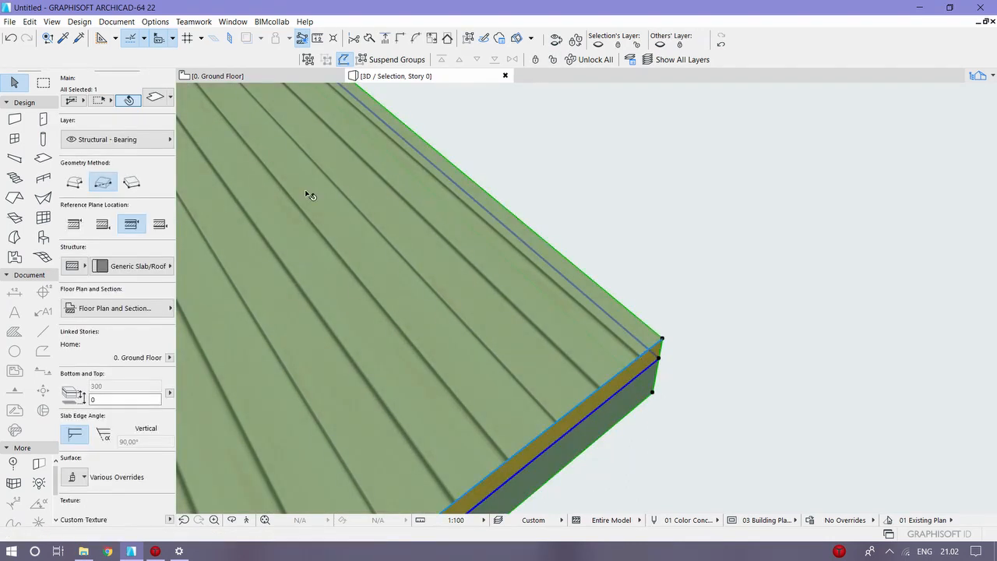
pyautogui.click(116, 21)
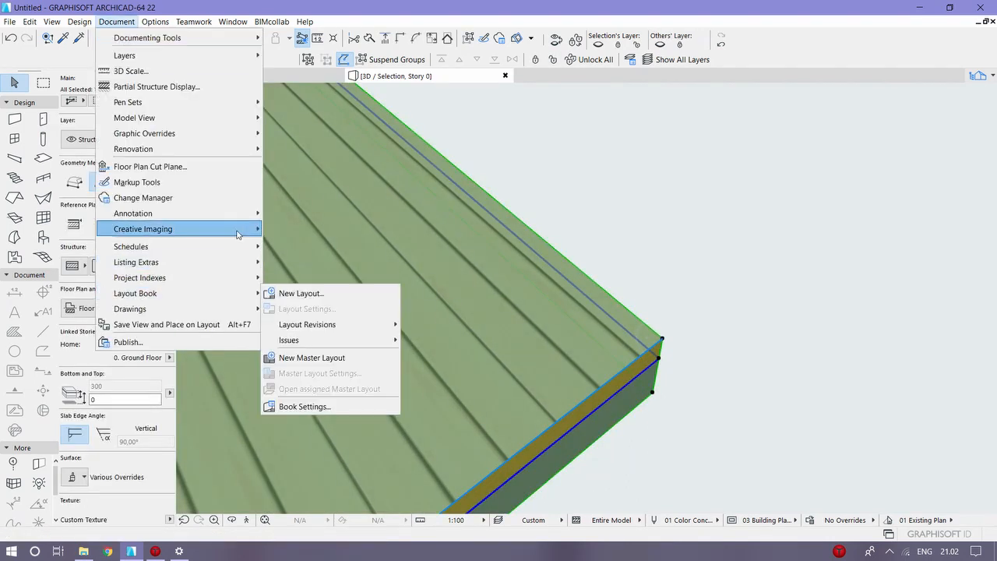
pyautogui.moveTo(243, 232)
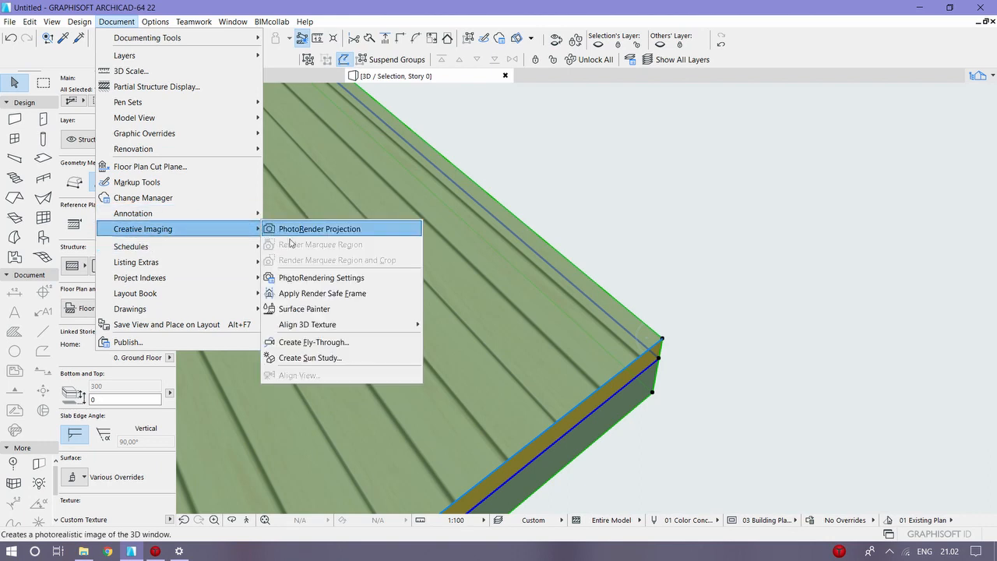
pyautogui.moveTo(331, 326)
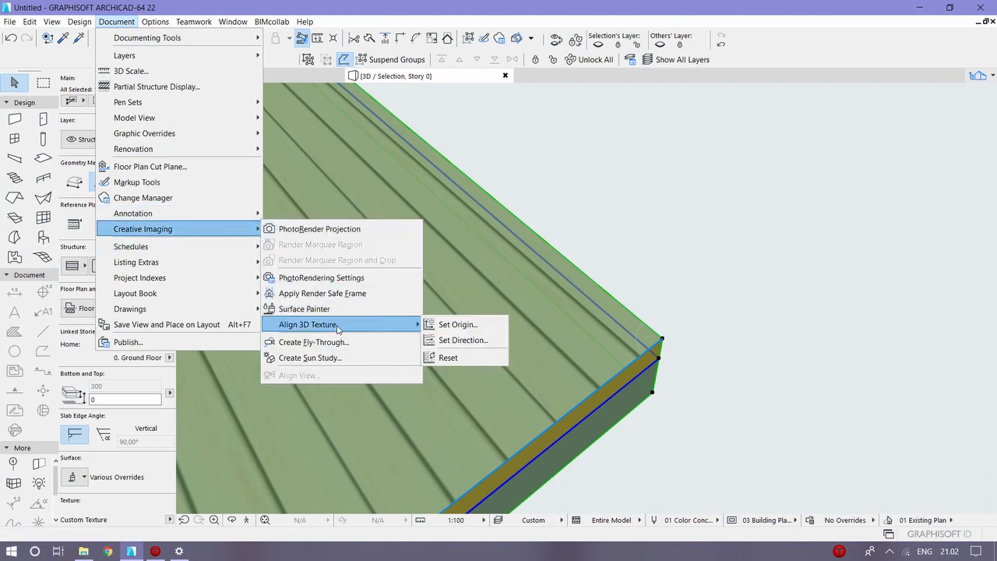
pyautogui.click(449, 322)
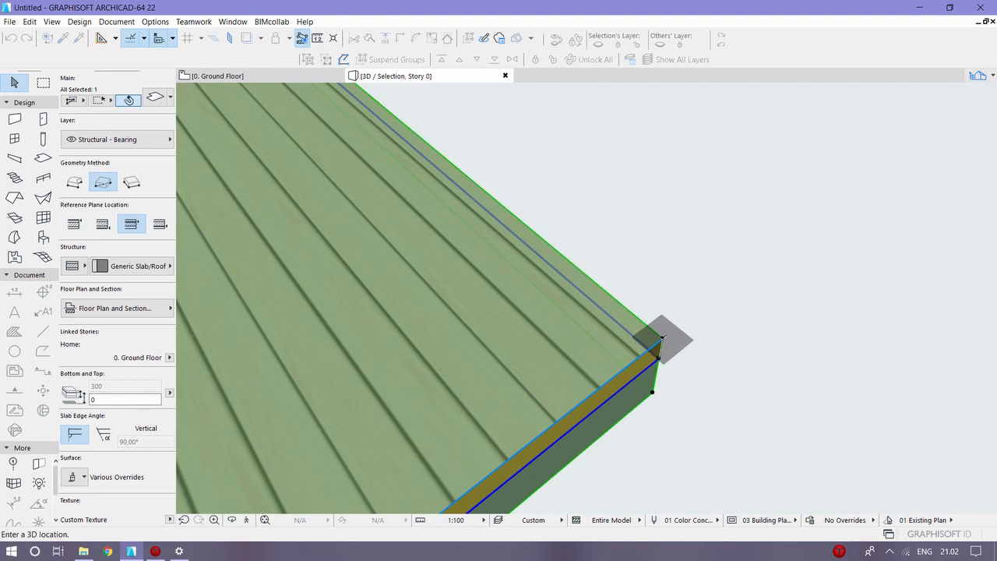
pyautogui.click(660, 338)
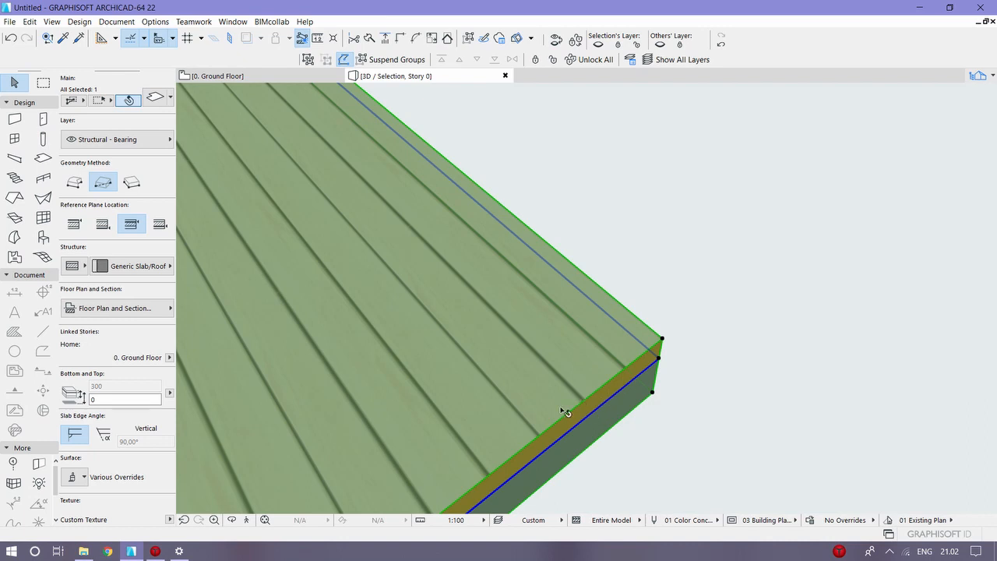
pyautogui.scroll(-8, 565, 412)
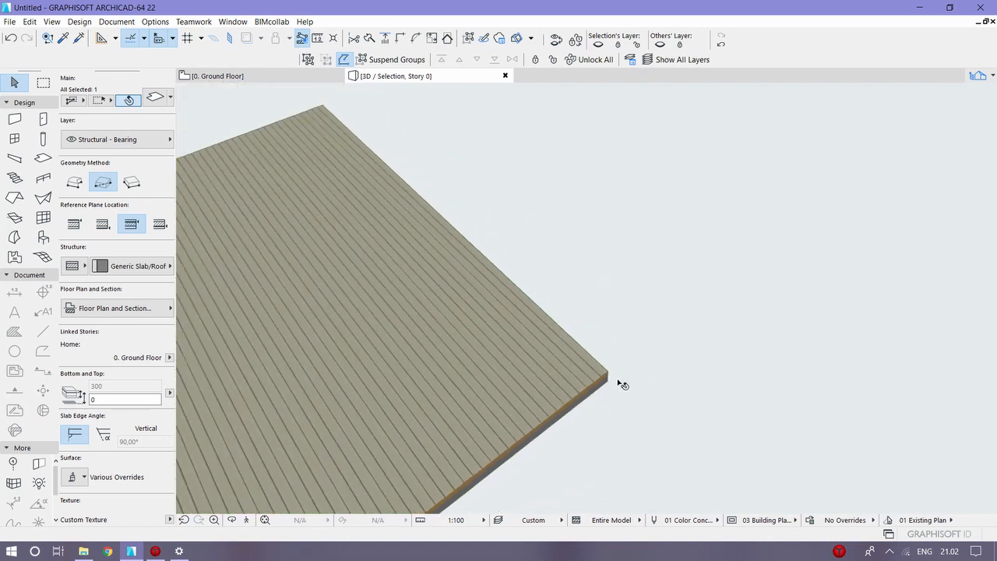
# Step: Deselect the slab and examine in 3D how the planks run across its top surface from the new texture origin
pyautogui.scroll(-1, 617, 381)
pyautogui.moveTo(595, 385); pyautogui.dragTo(733, 203, button='middle')
pyautogui.scroll(-1, 572, 343)
pyautogui.click(572, 342)
pyautogui.moveTo(389, 335); pyautogui.dragTo(469, 350, button='middle')
pyautogui.scroll(1, 467, 350)
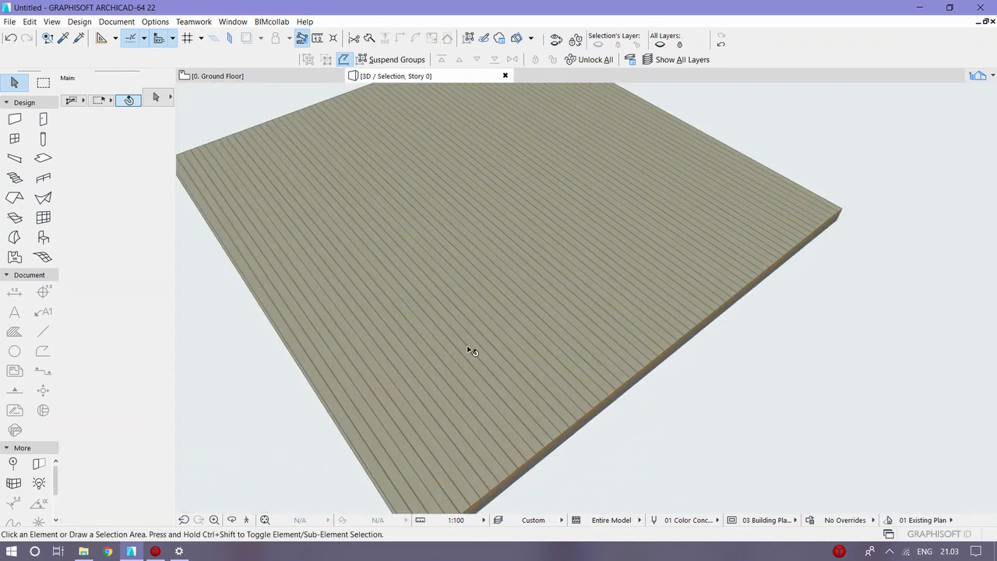
pyautogui.scroll(-4, 491, 362)
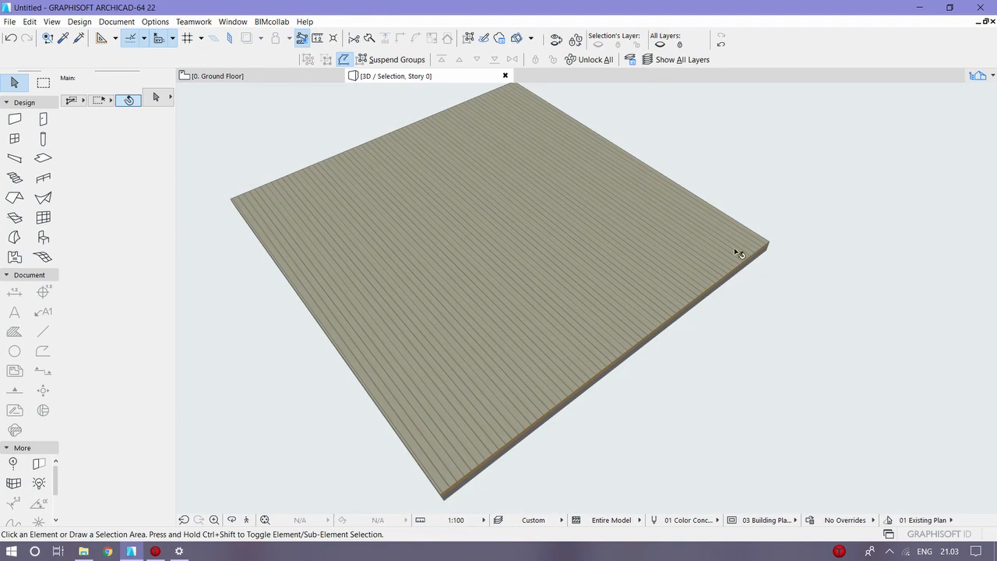
# Step: Set the slab's top-surface 3D texture direction graphically with Align 3D Texture, using a reference vector along the front-right edge from the nearest corner, and deselect it
pyautogui.click(273, 228)
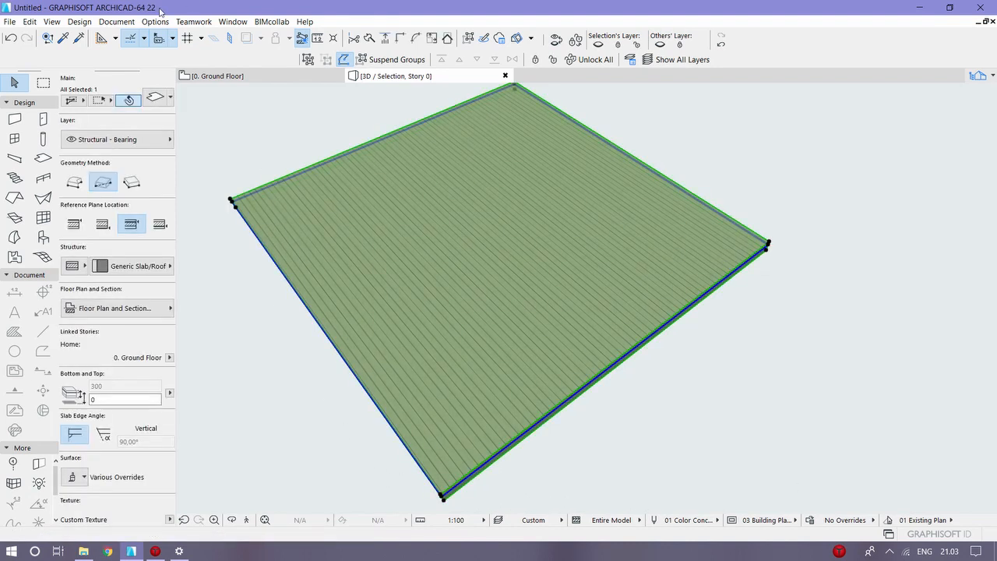
pyautogui.click(116, 21)
pyautogui.moveTo(207, 231)
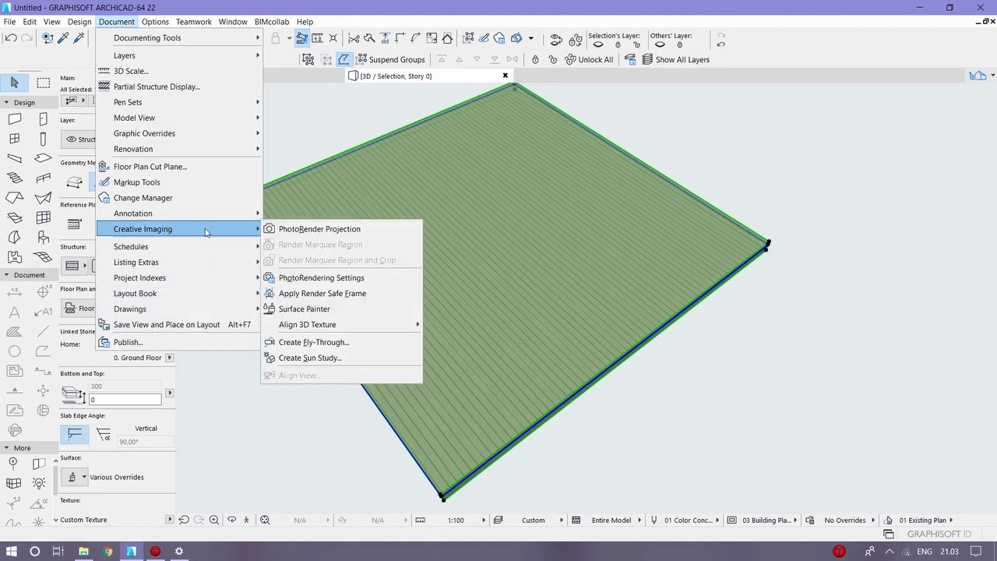
pyautogui.moveTo(396, 326)
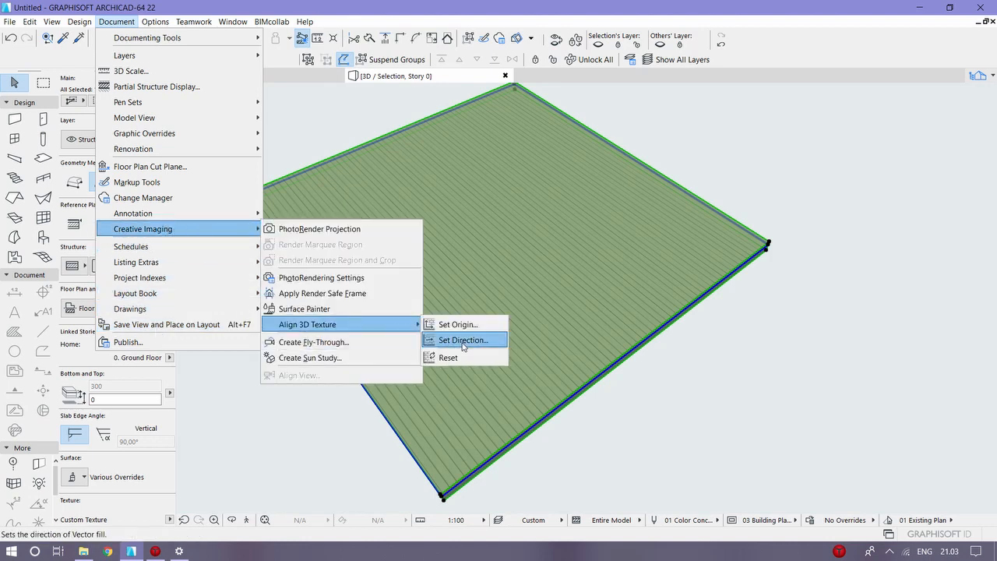
pyautogui.click(463, 340)
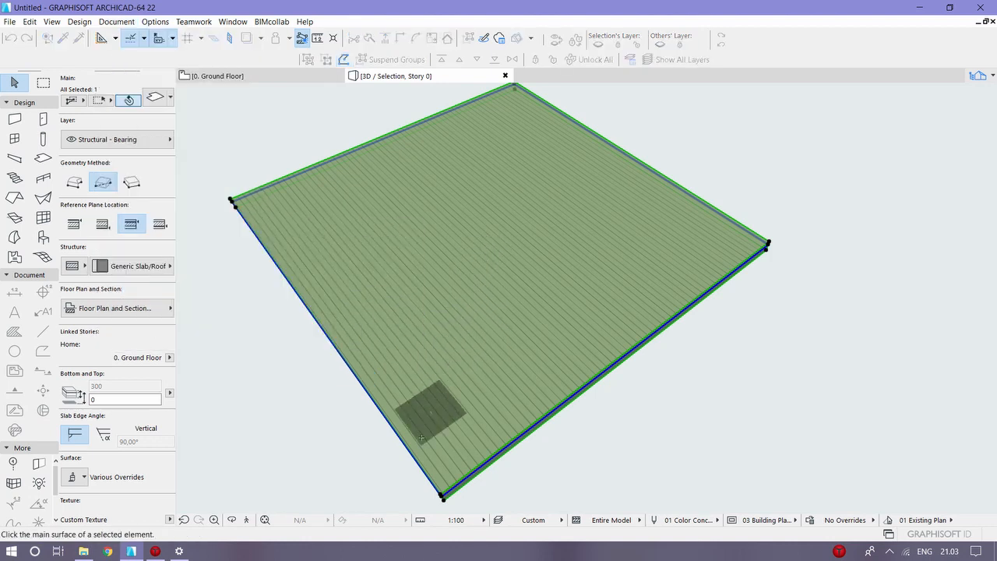
pyautogui.click(449, 347)
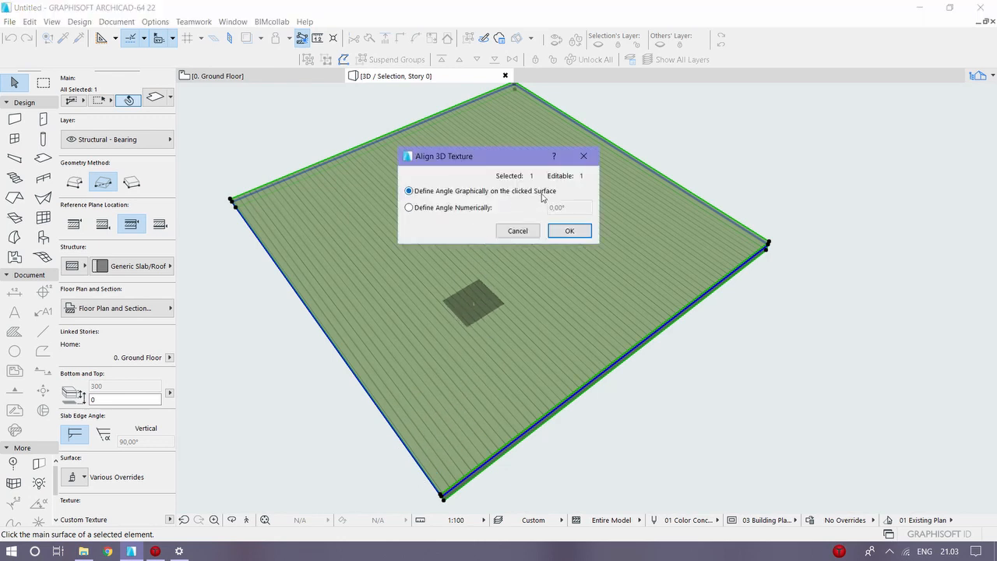
pyautogui.click(576, 231)
pyautogui.click(581, 235)
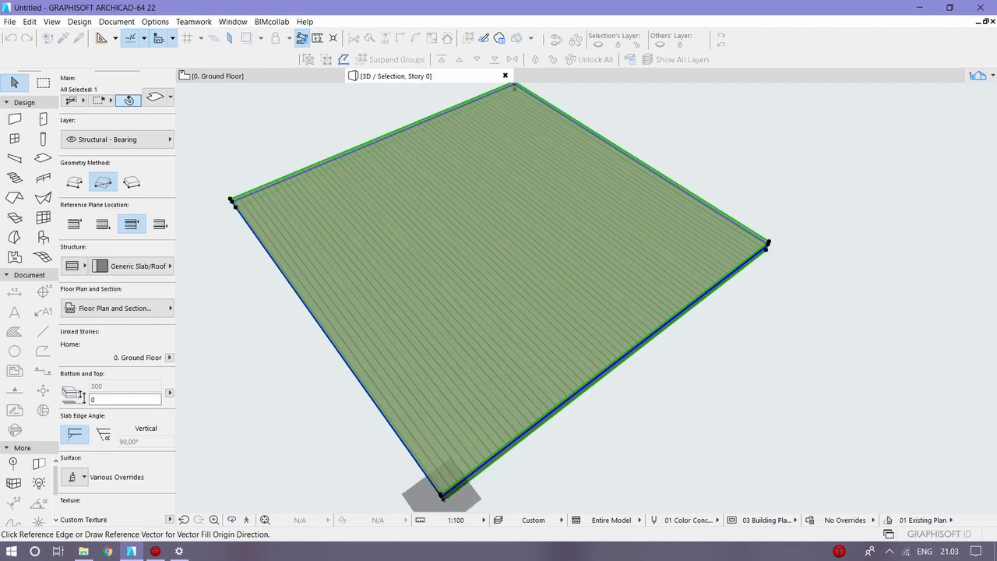
pyautogui.click(443, 495)
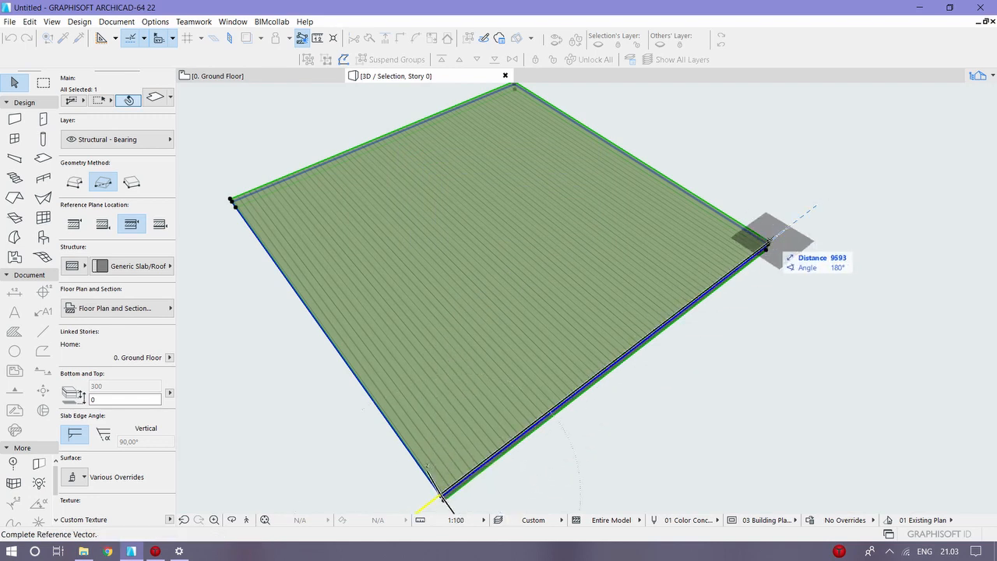
pyautogui.click(768, 245)
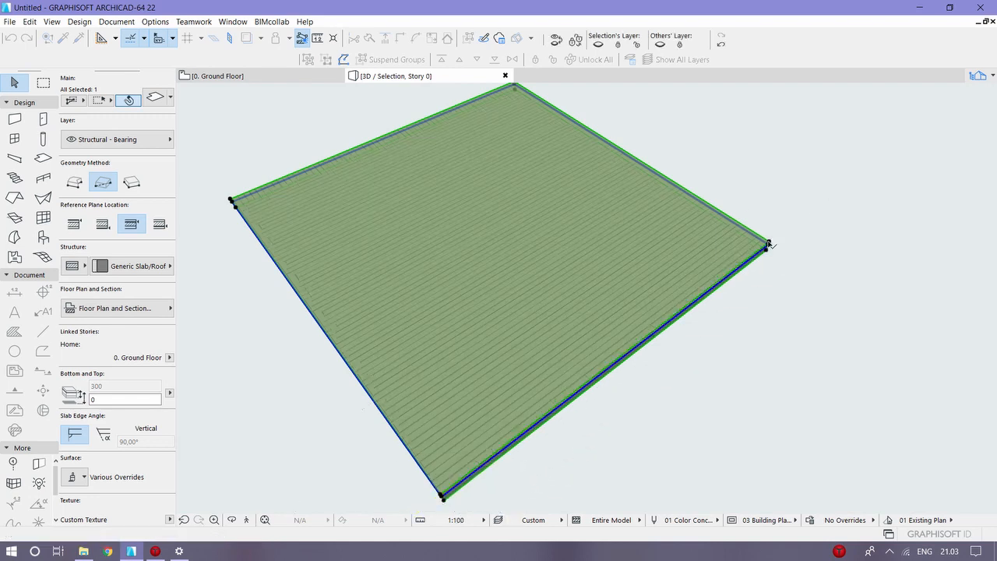
pyautogui.click(816, 245)
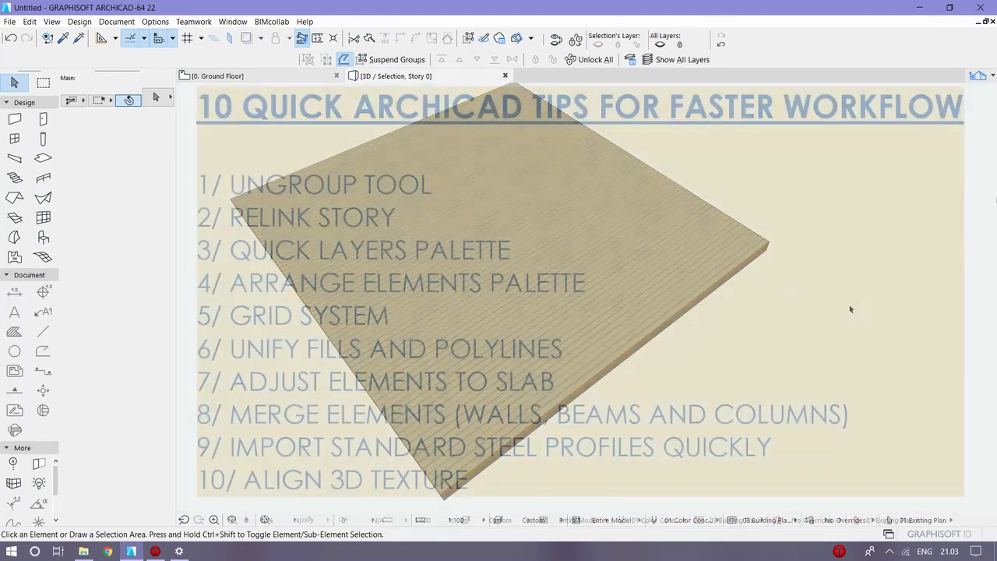